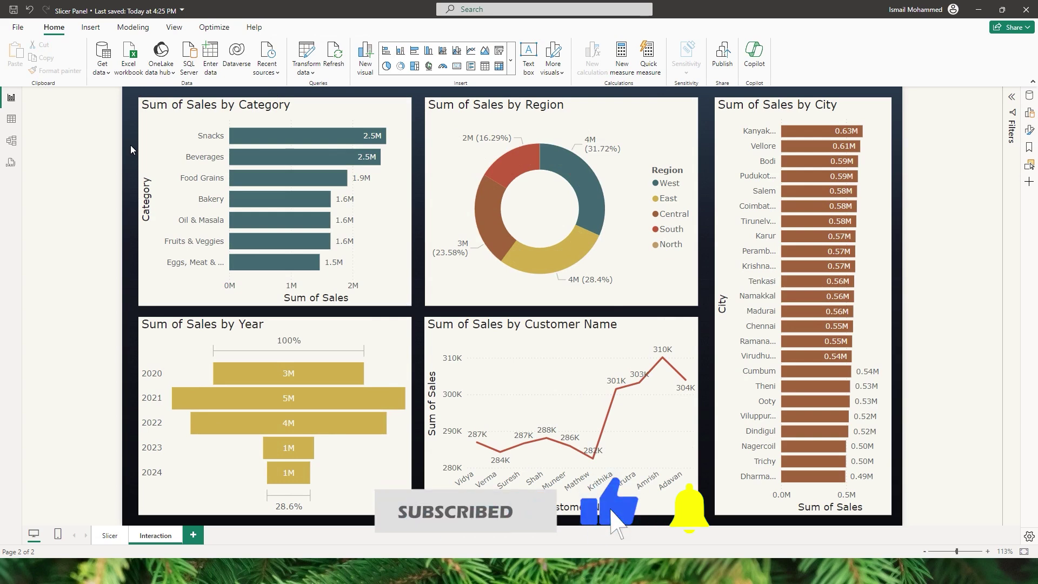
- Select Snacks in the category chart and set its interactions with the region, year and city charts to Filter
click(340, 128)
click(332, 138)
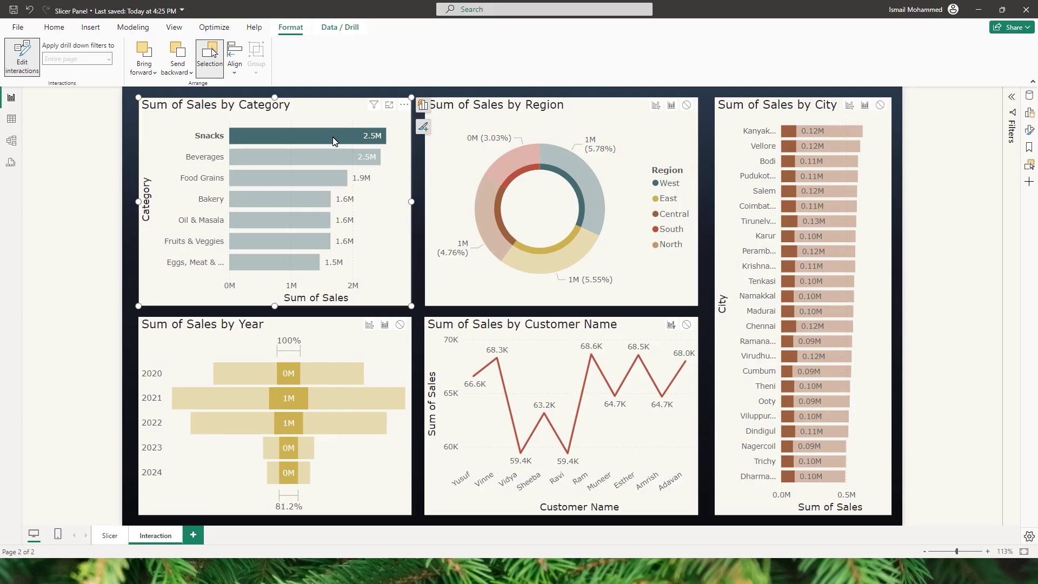
click(656, 105)
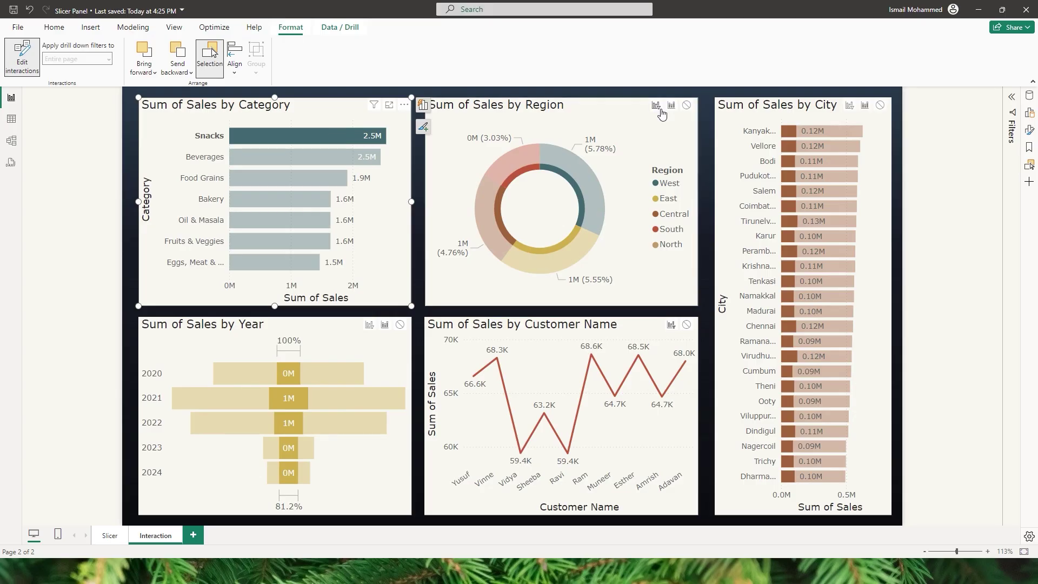
click(369, 325)
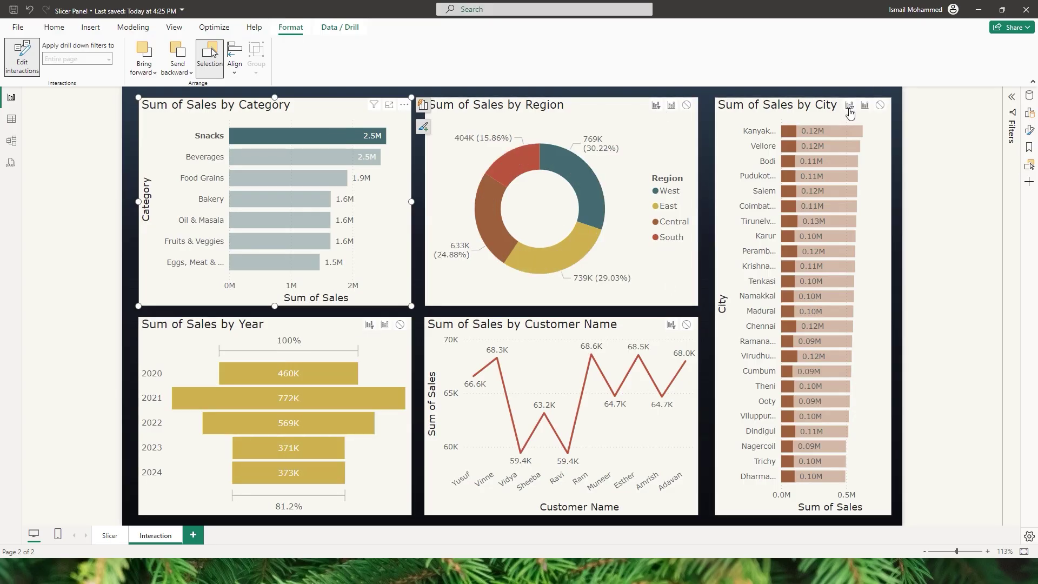
click(851, 107)
click(584, 132)
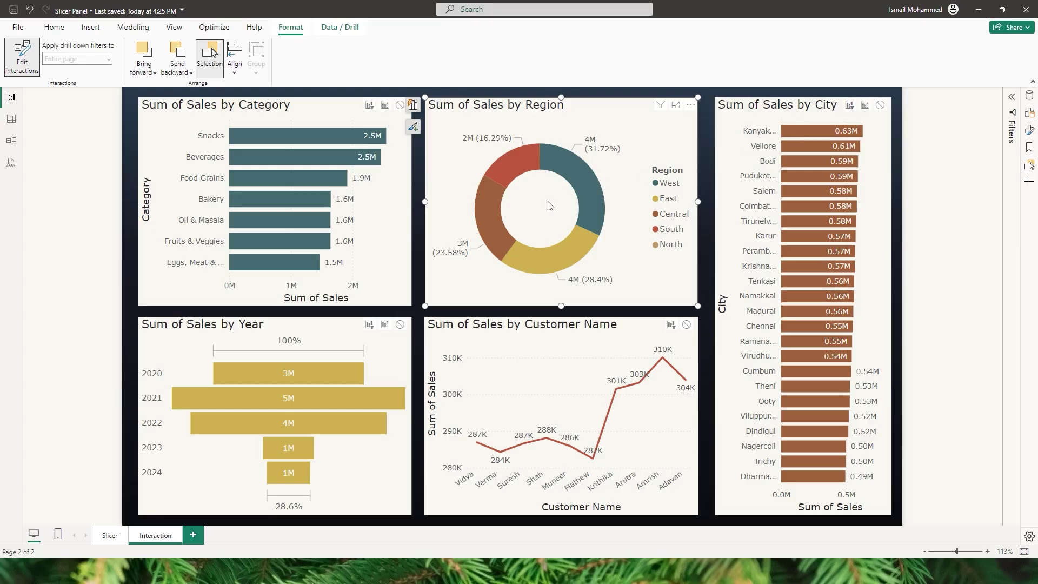
click(131, 145)
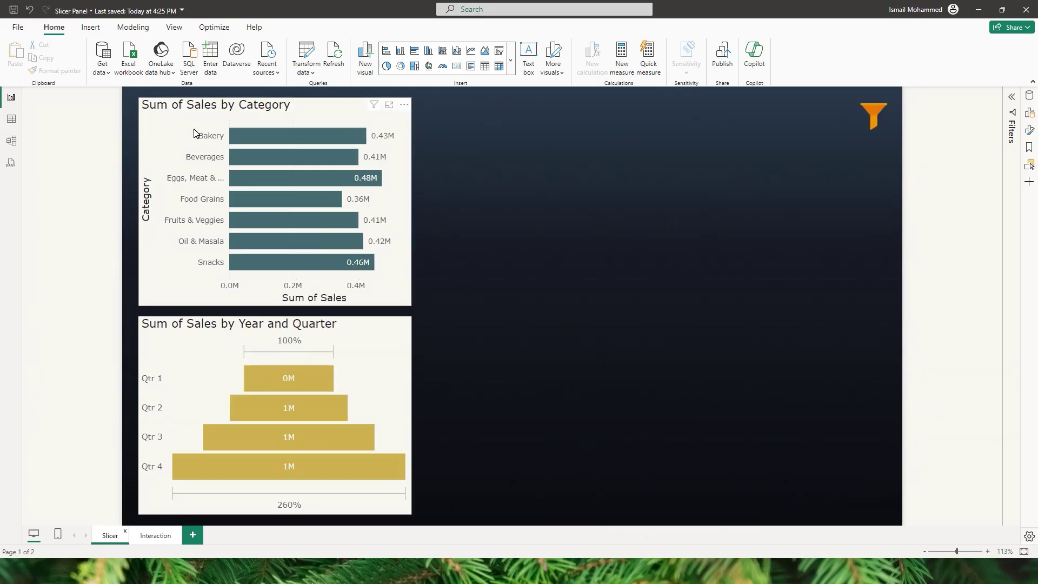
- Review the preview feature options for Power BI Project (.pbip) saving, TMDL and PBIR storage, and leave without changes
click(18, 27)
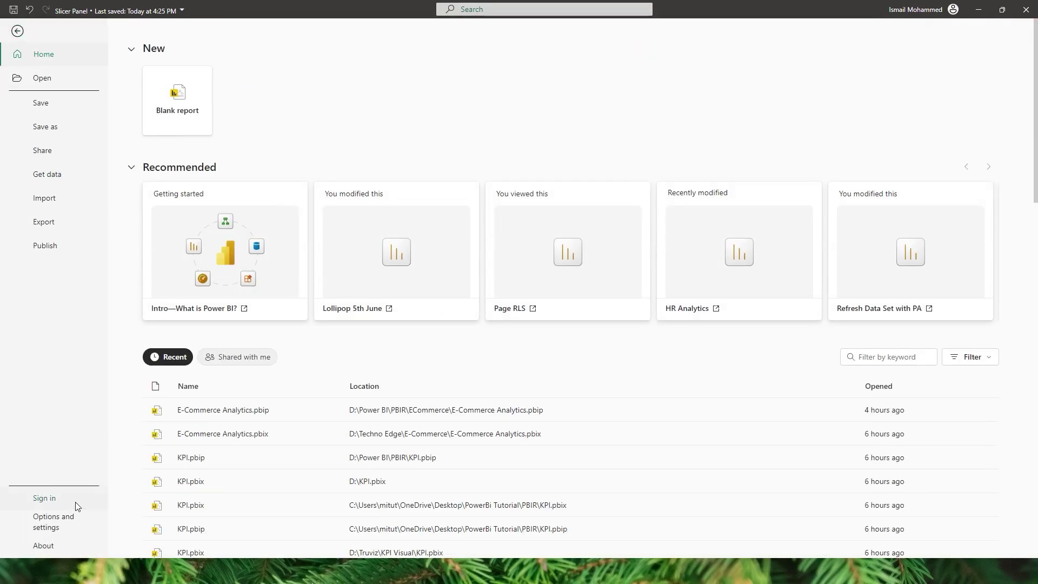
click(54, 522)
click(176, 96)
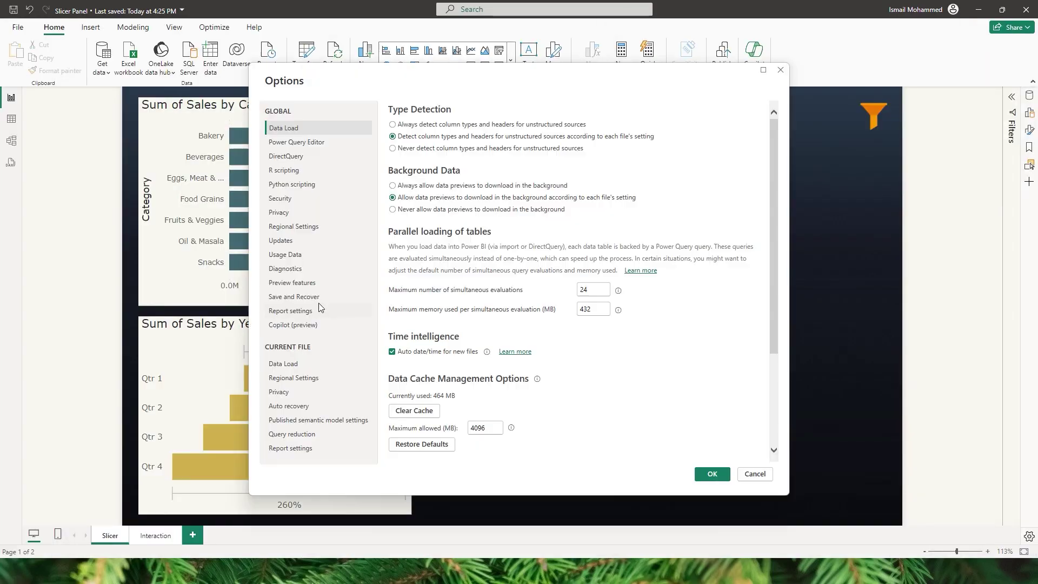
click(283, 285)
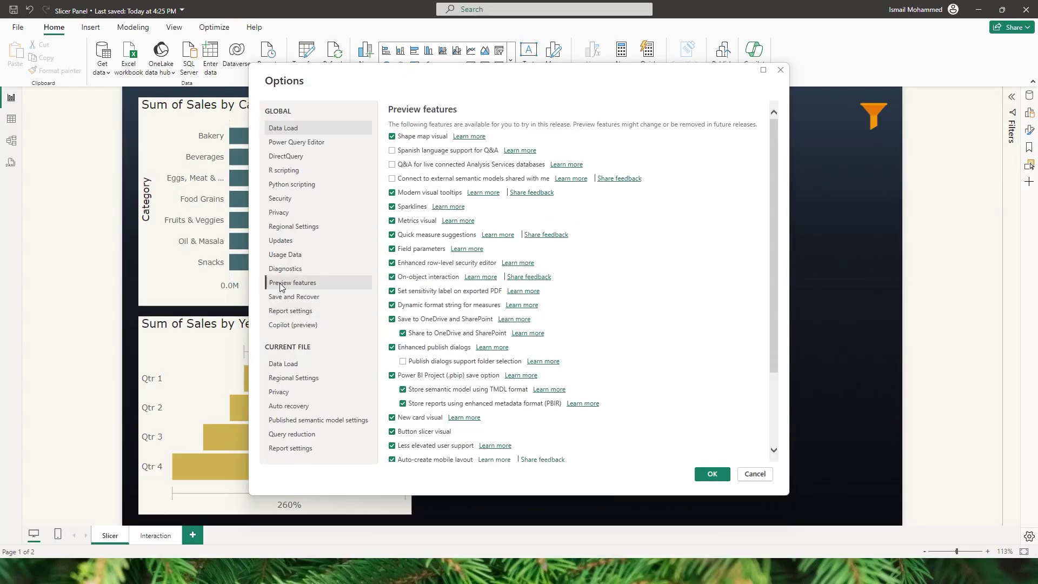
drag(770, 173, 771, 292)
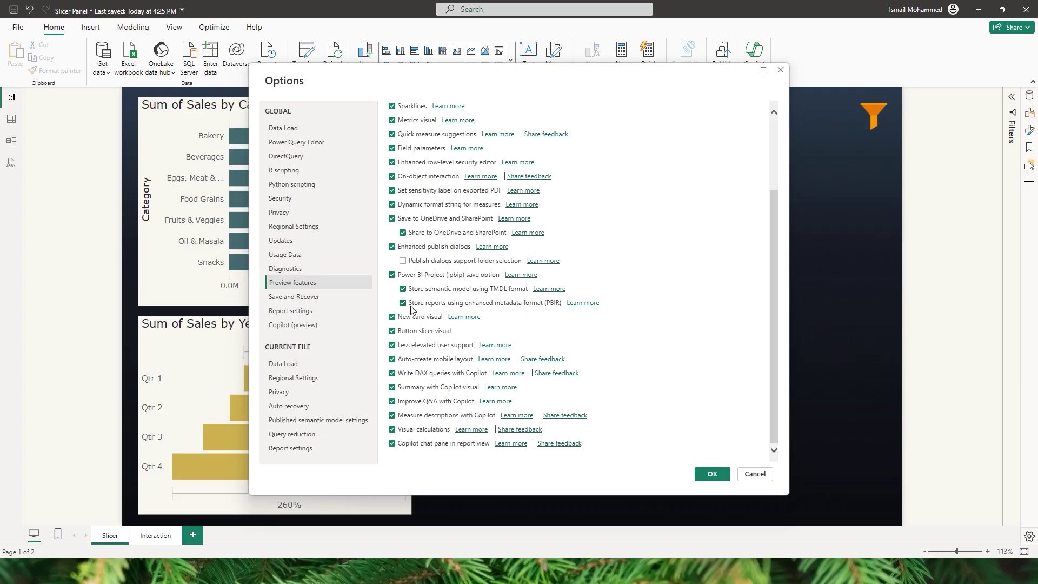
click(755, 474)
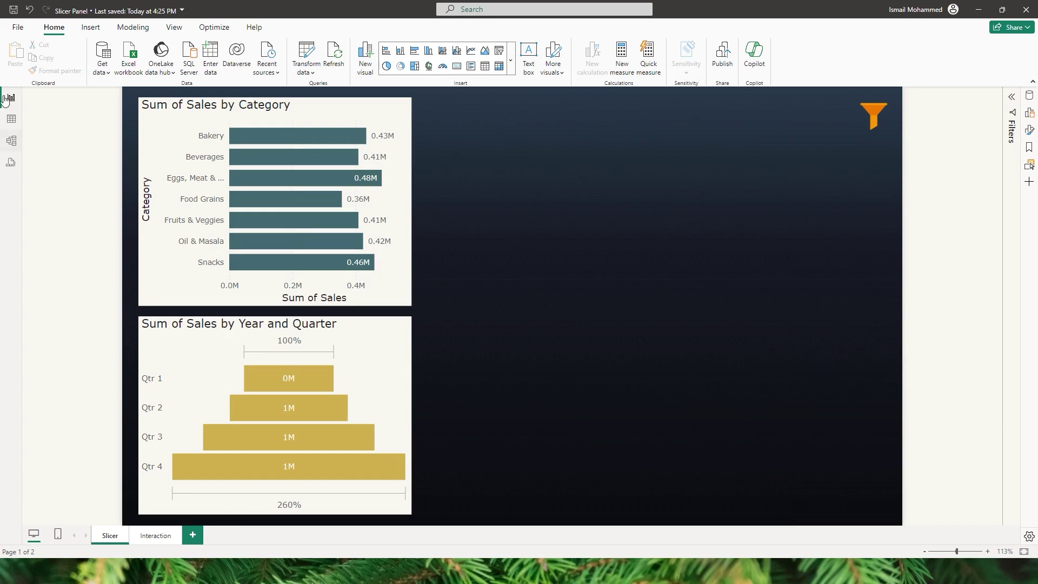
- Save the report as "Slicer Panel PBIR" in the Power BI project files (*.pbip) format in the Slicer Panel folder
click(13, 29)
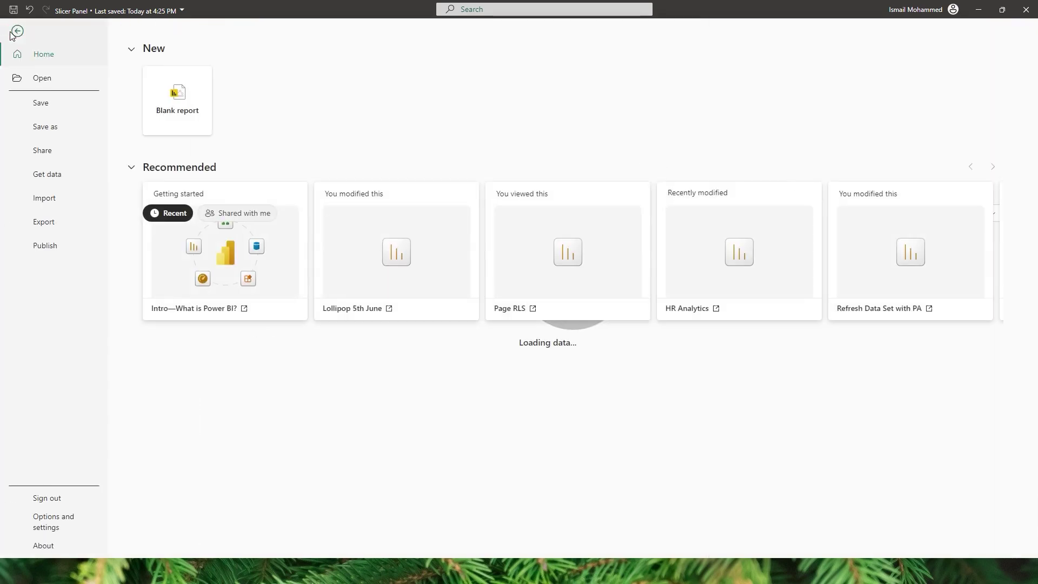
click(48, 133)
click(163, 539)
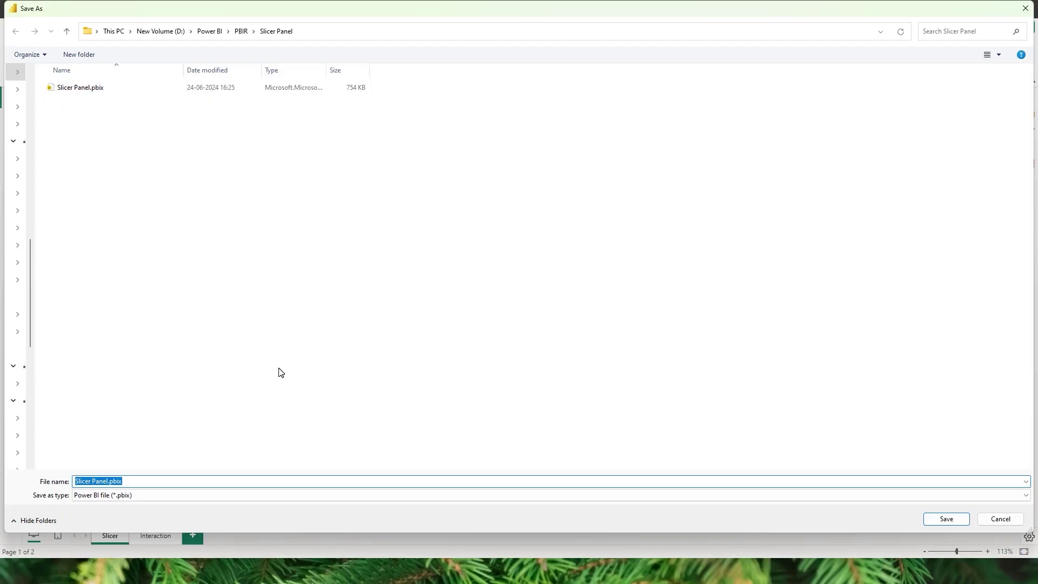
click(120, 481)
text(PBIR)
click(119, 495)
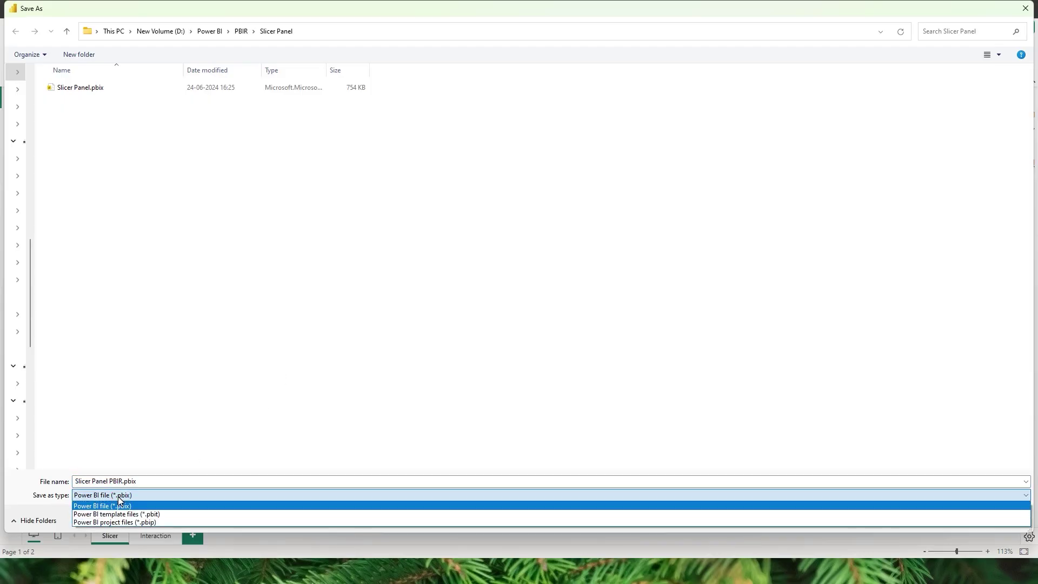
click(158, 521)
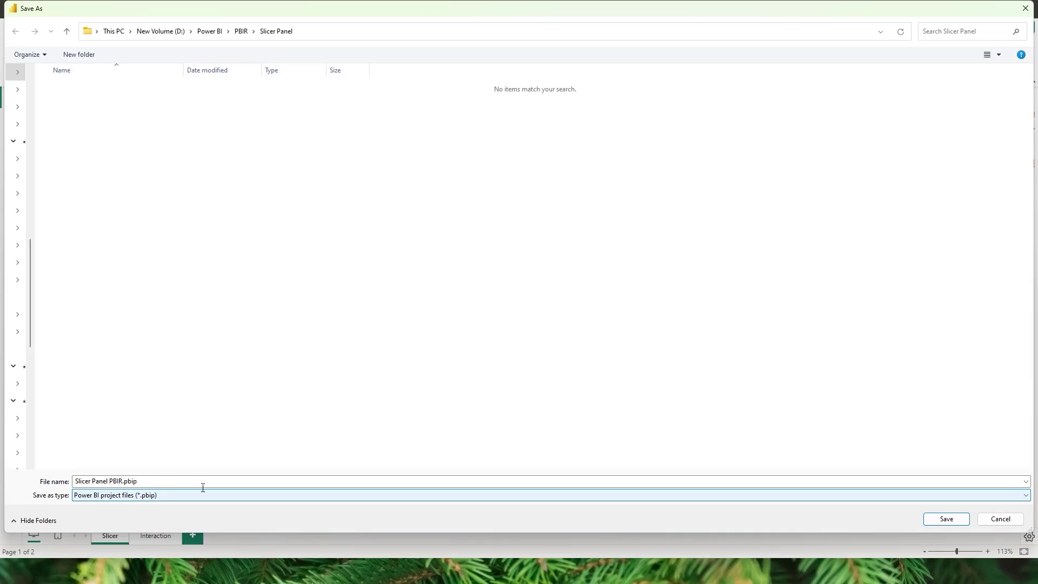
click(944, 520)
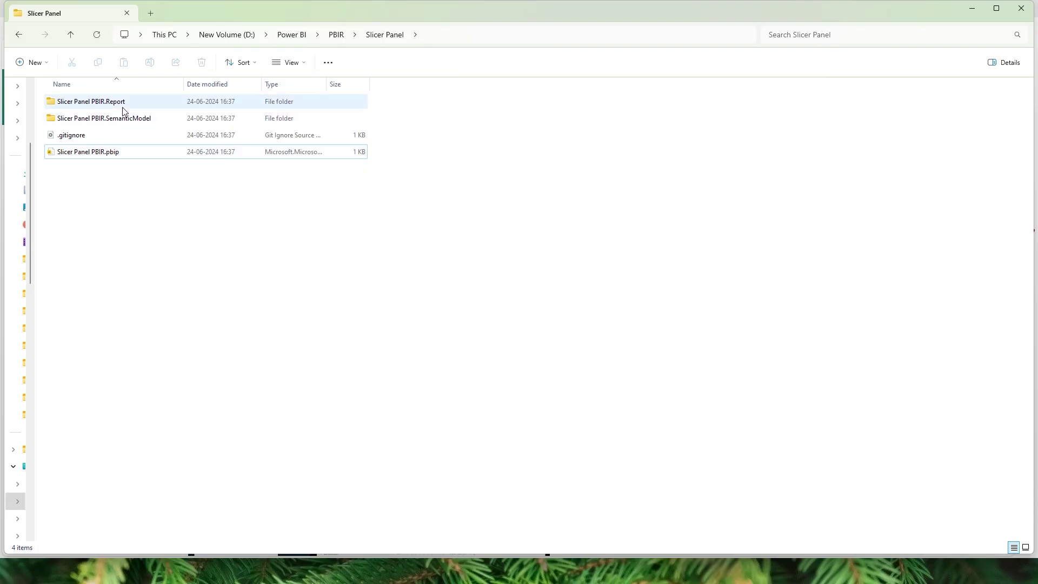
- Switch to File Explorer and examine the saved project's .pbip file, Report folder and SemanticModel folder
click(94, 156)
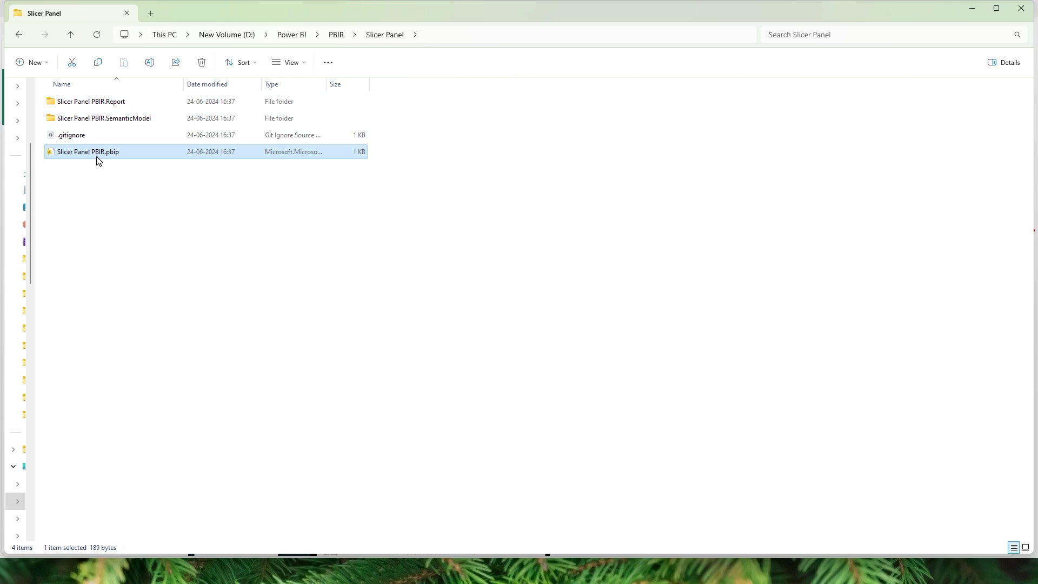
mouse_move(114, 116)
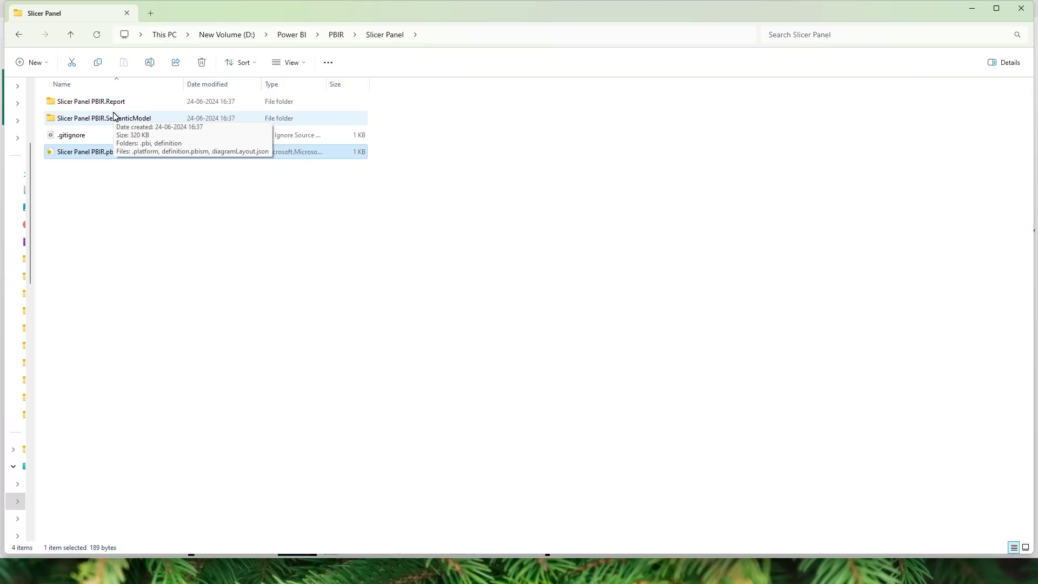
click(128, 103)
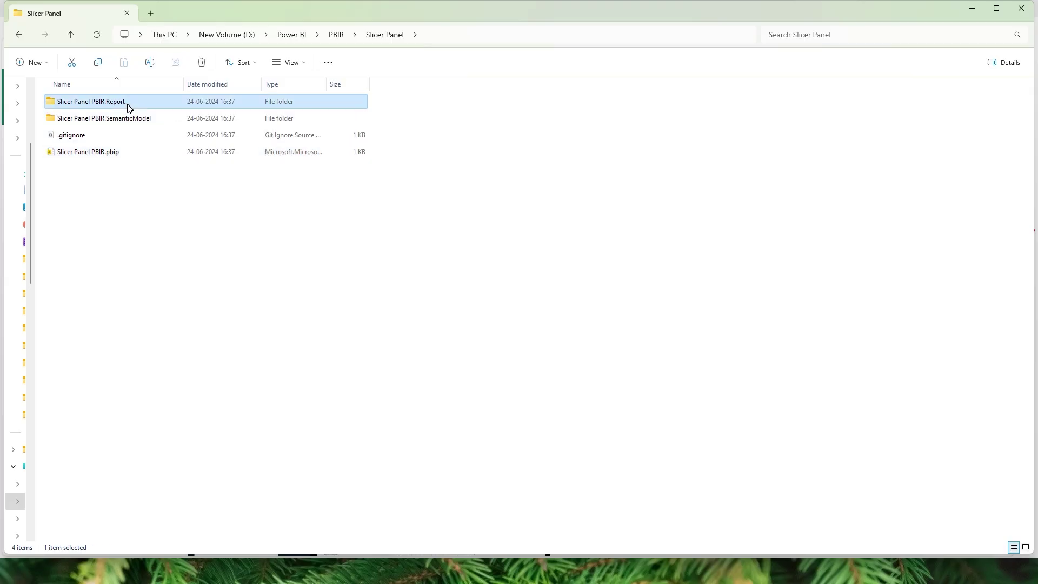
click(145, 122)
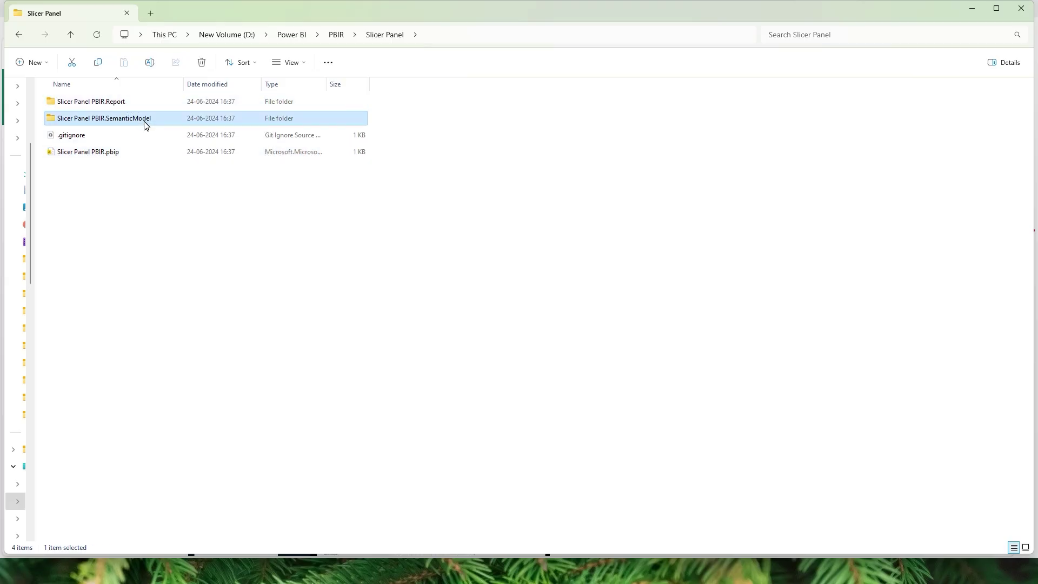
- Open the definition folder inside Slicer Panel PBIR.Report and look through its bookmarks folder
double_click(115, 103)
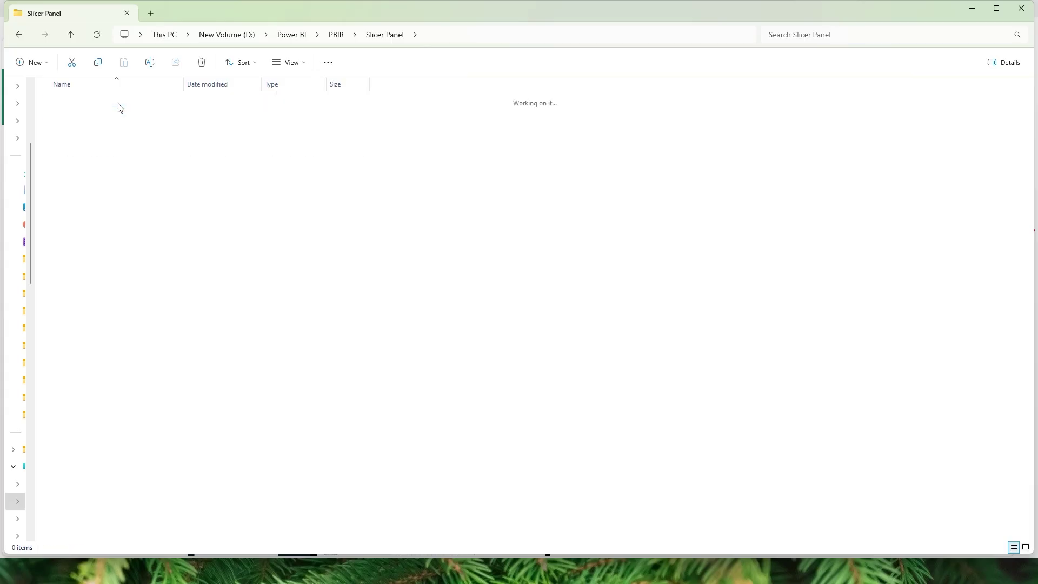
mouse_move(124, 121)
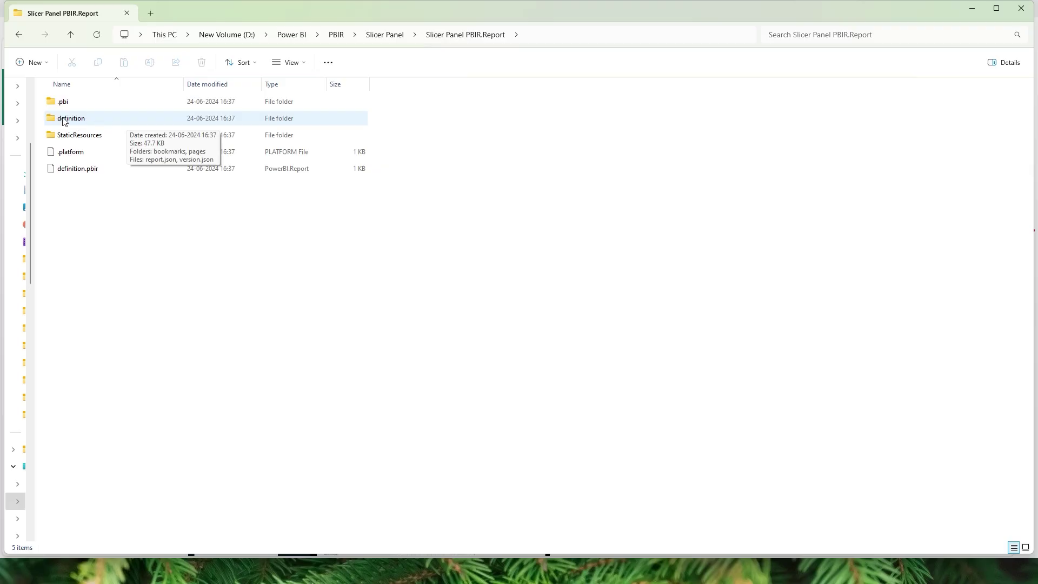
double_click(90, 119)
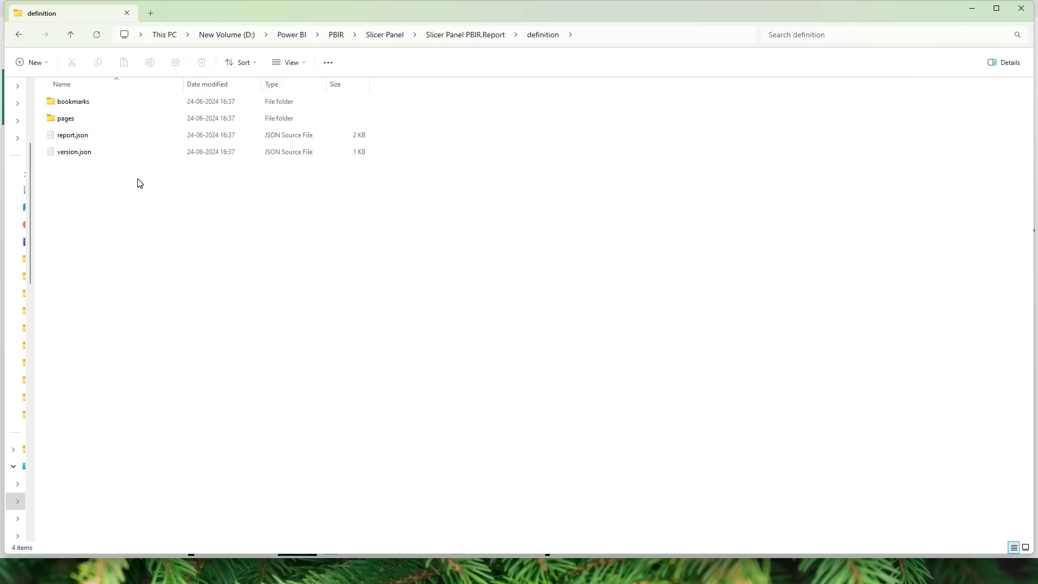
double_click(95, 101)
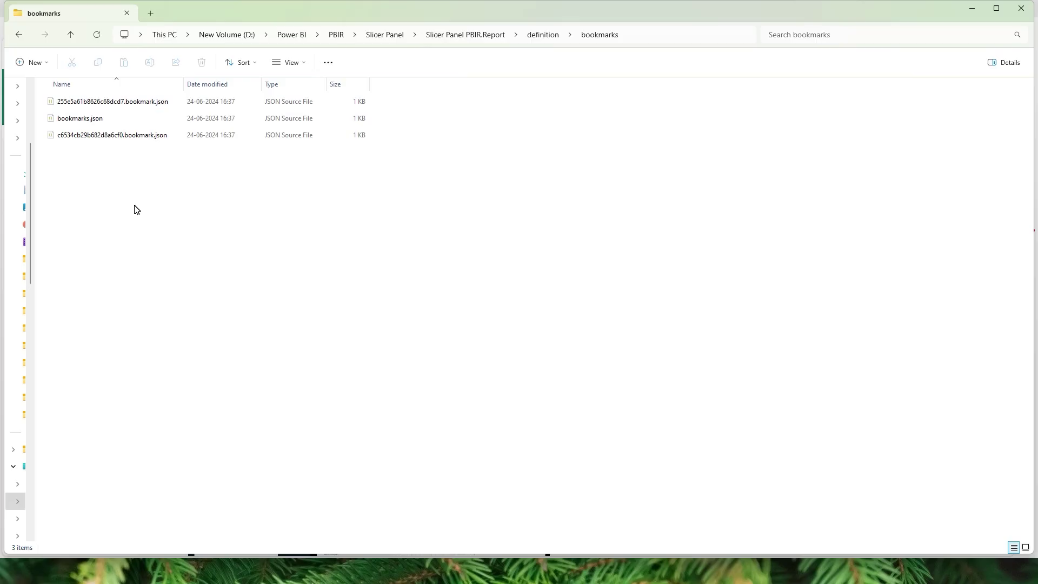
click(19, 34)
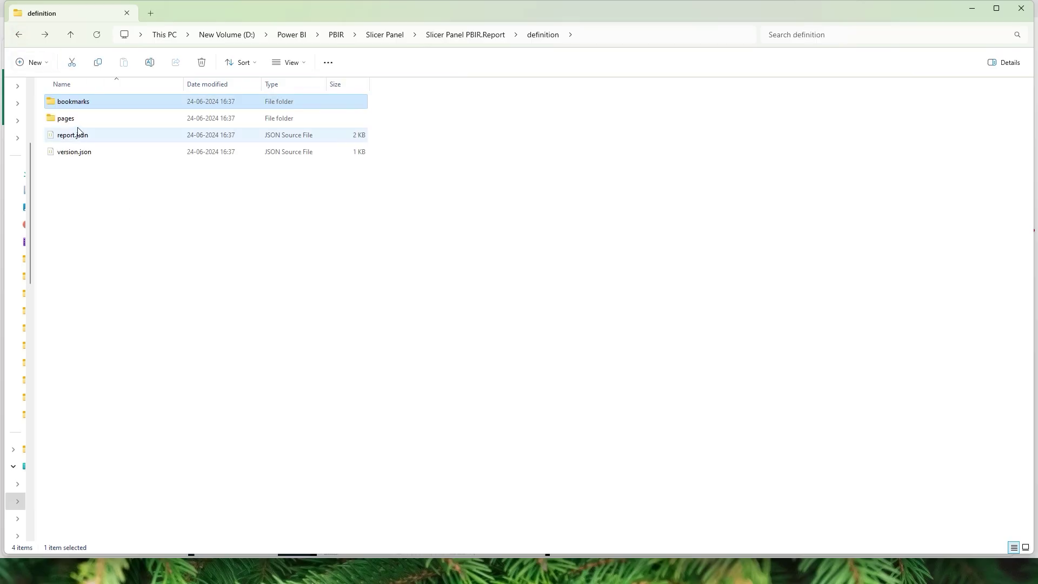
- Look through both page folders under pages, including the visuals of the second one, and return to the Slicer Panel folder
double_click(76, 120)
double_click(105, 103)
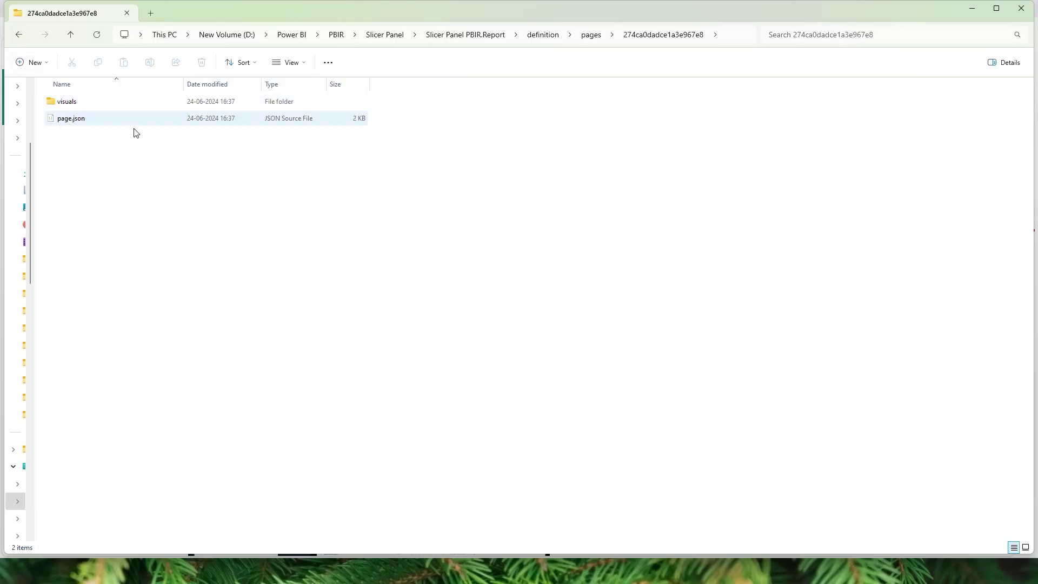
click(19, 35)
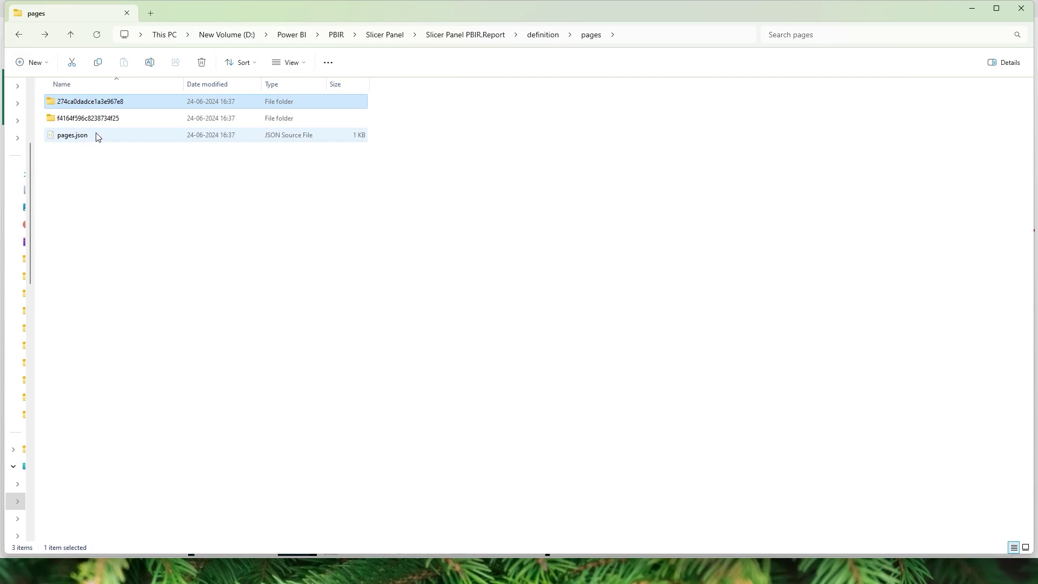
mouse_move(93, 127)
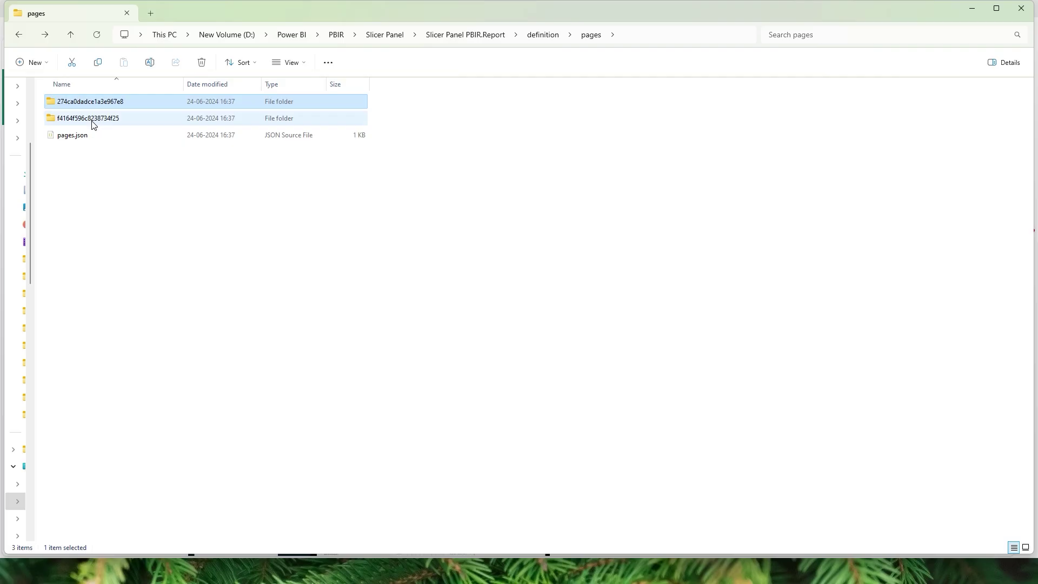
double_click(95, 124)
double_click(81, 108)
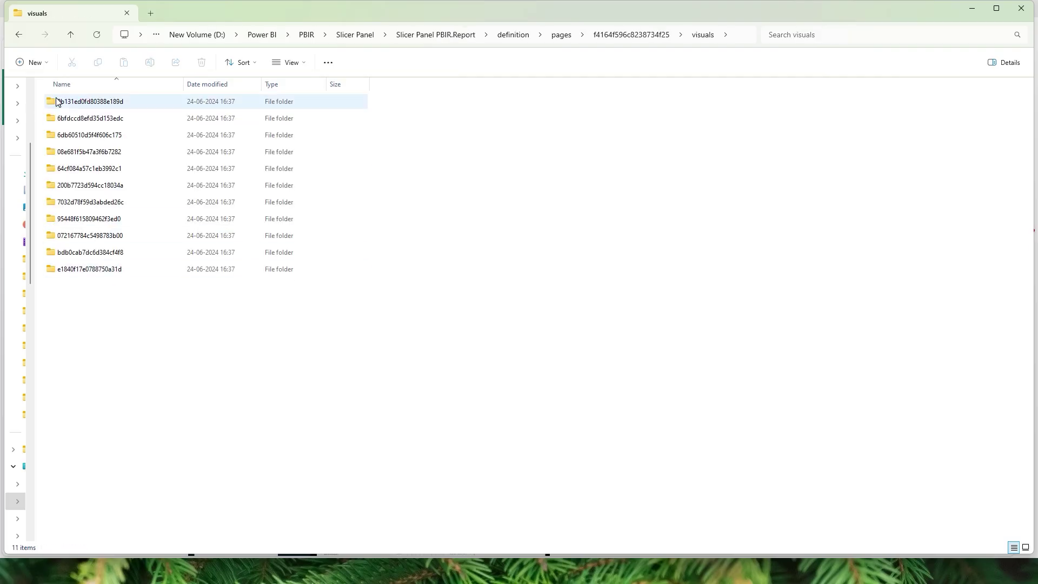
click(19, 36)
click(20, 36)
click(20, 35)
click(20, 35)
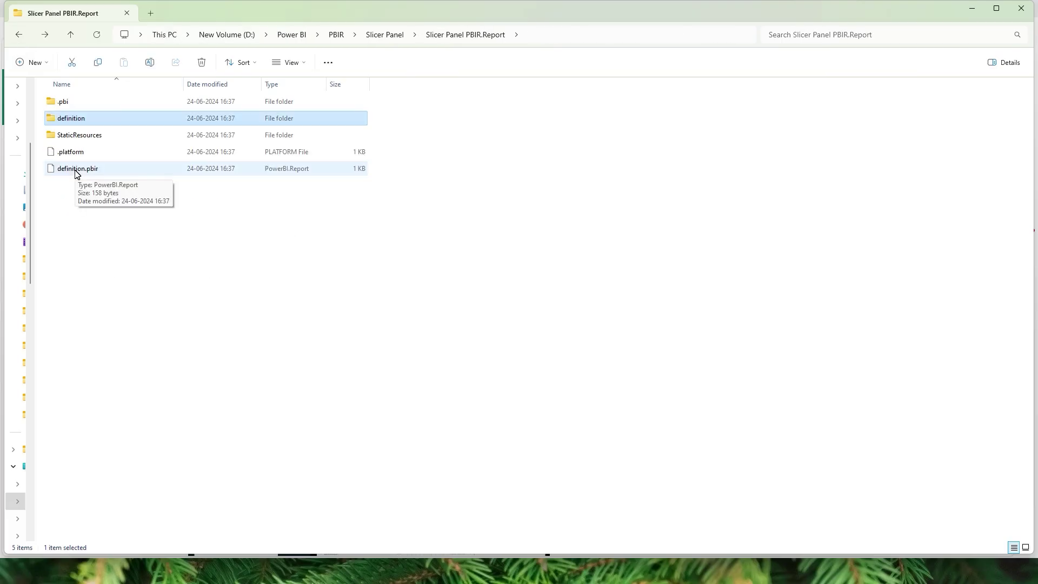
key(alt+Up)
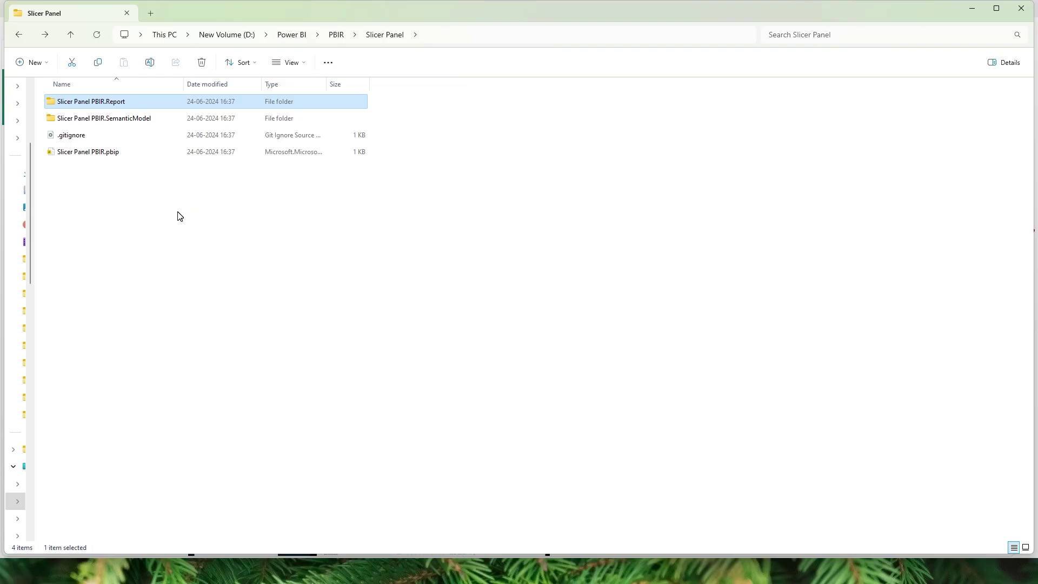
- Switch to Chrome, search Google for "vs code download" and open the matching search result
key(alt+Tab)
click(238, 189)
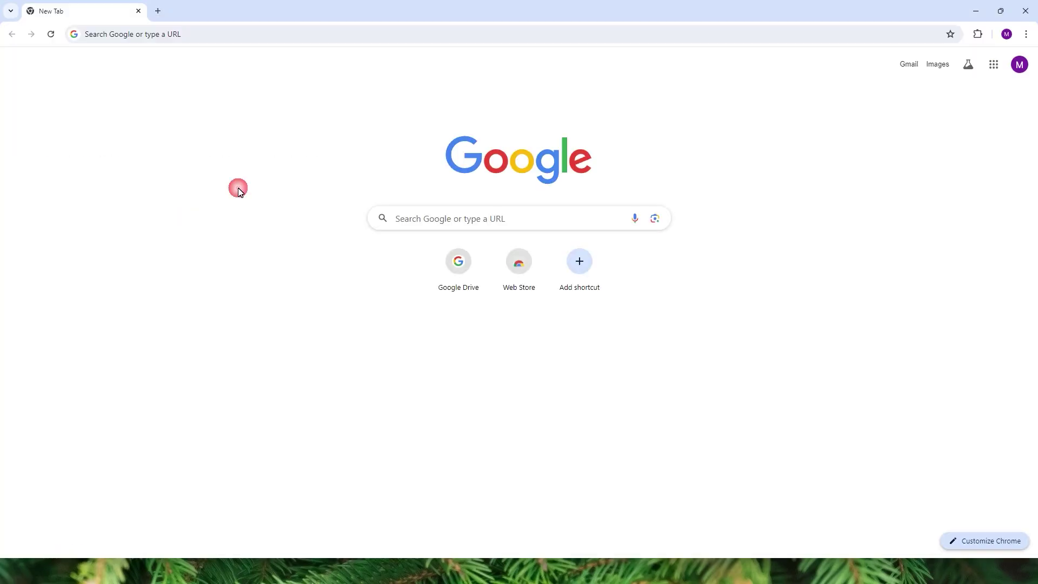
click(430, 216)
text(vs code)
key(Down)
key(Return)
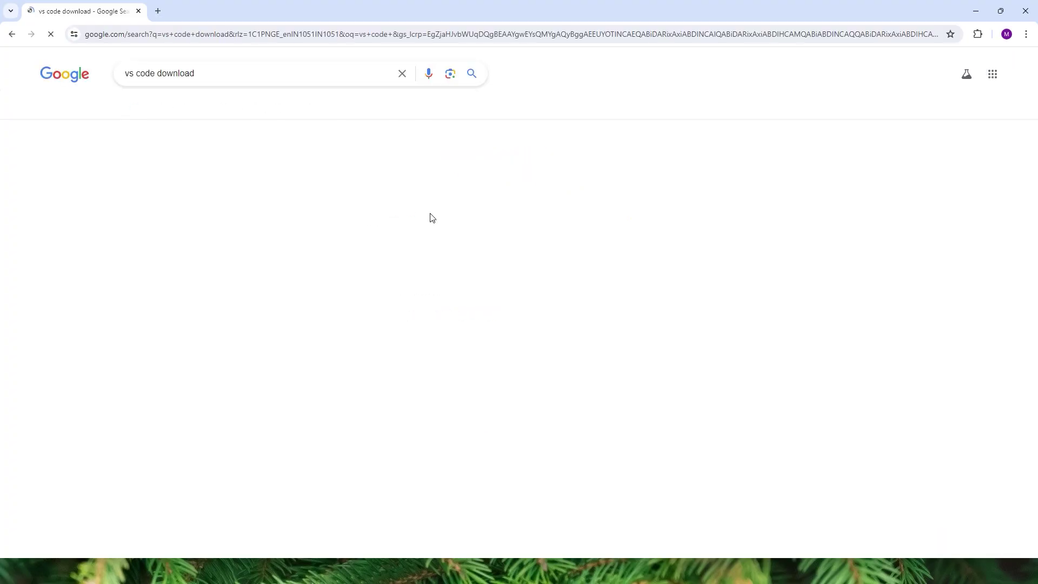
click(247, 205)
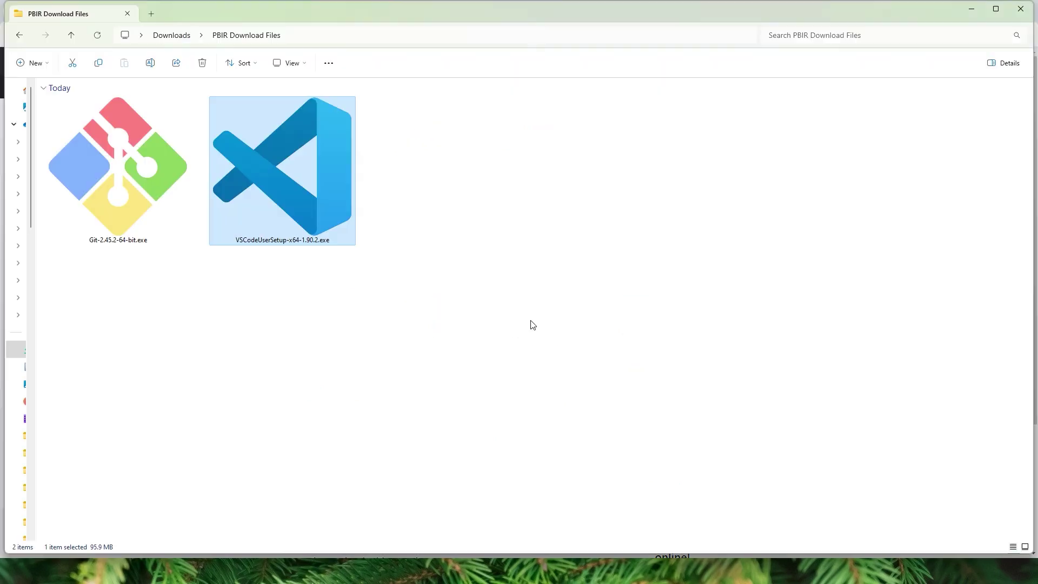
- Run the VSCodeUserSetup installer as far as the additional tasks page, accepting the license agreement, and cancel the setup
double_click(287, 177)
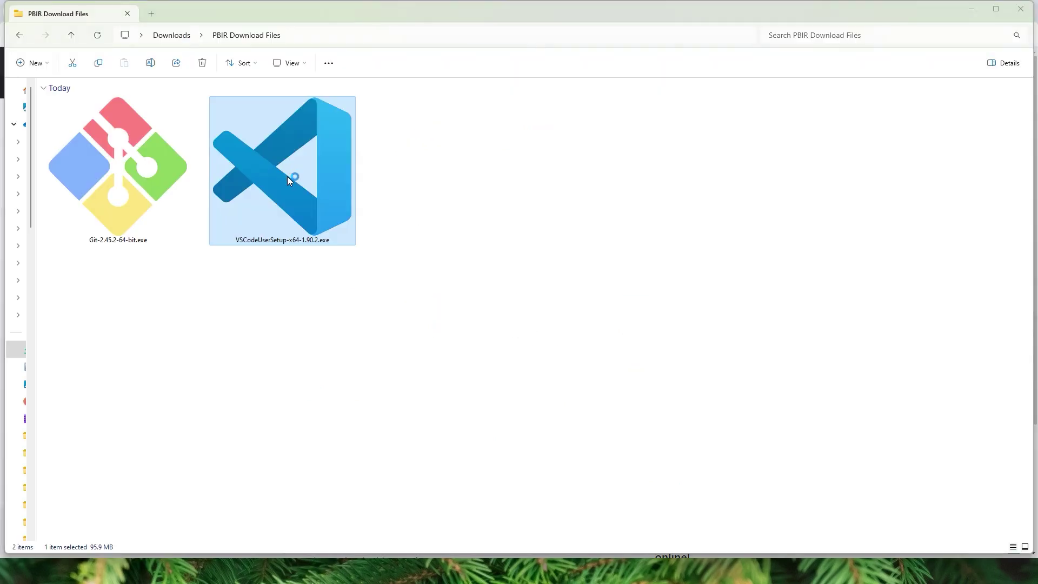
click(419, 357)
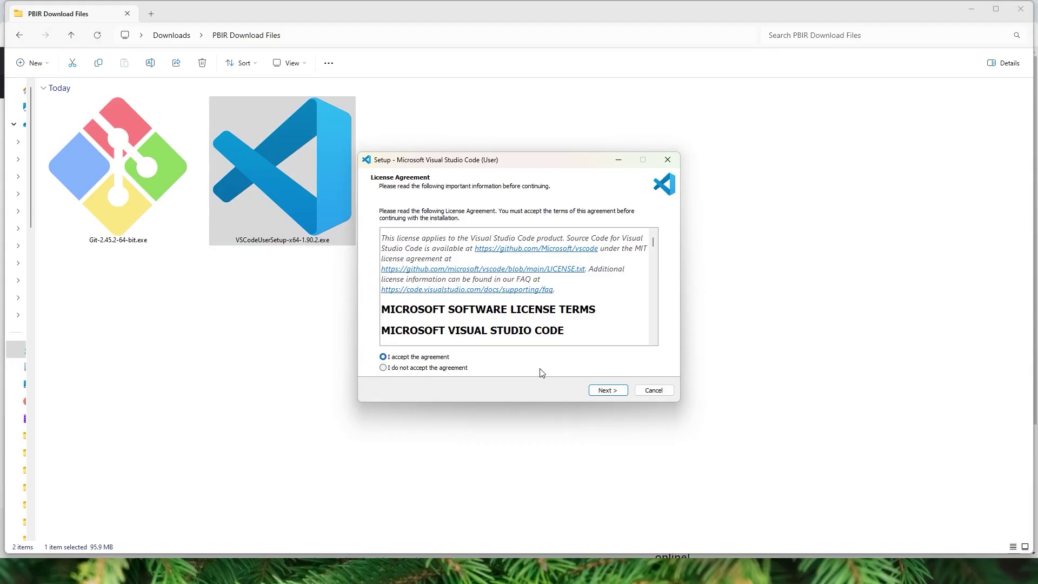
click(606, 390)
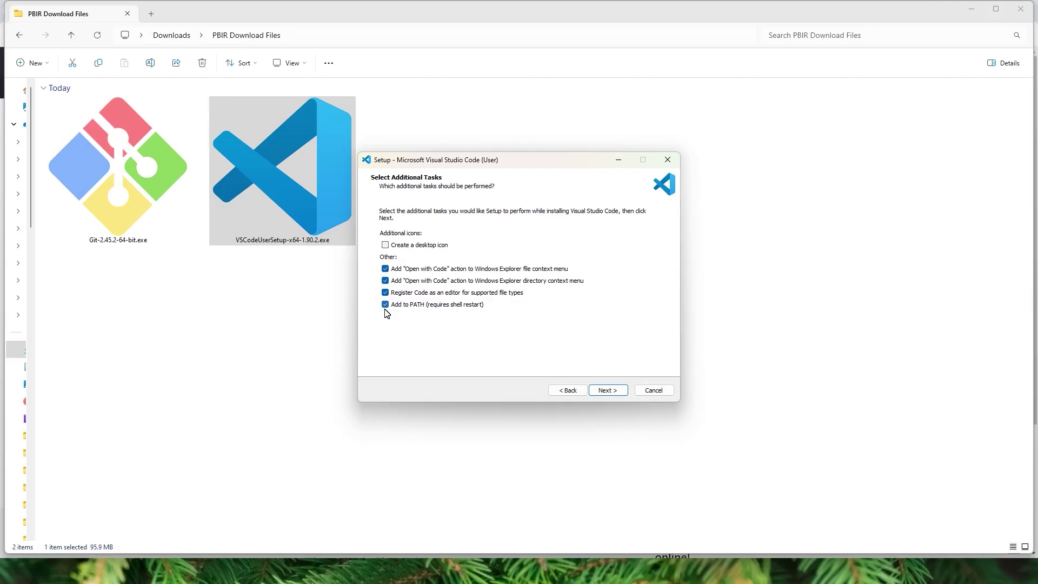
click(658, 395)
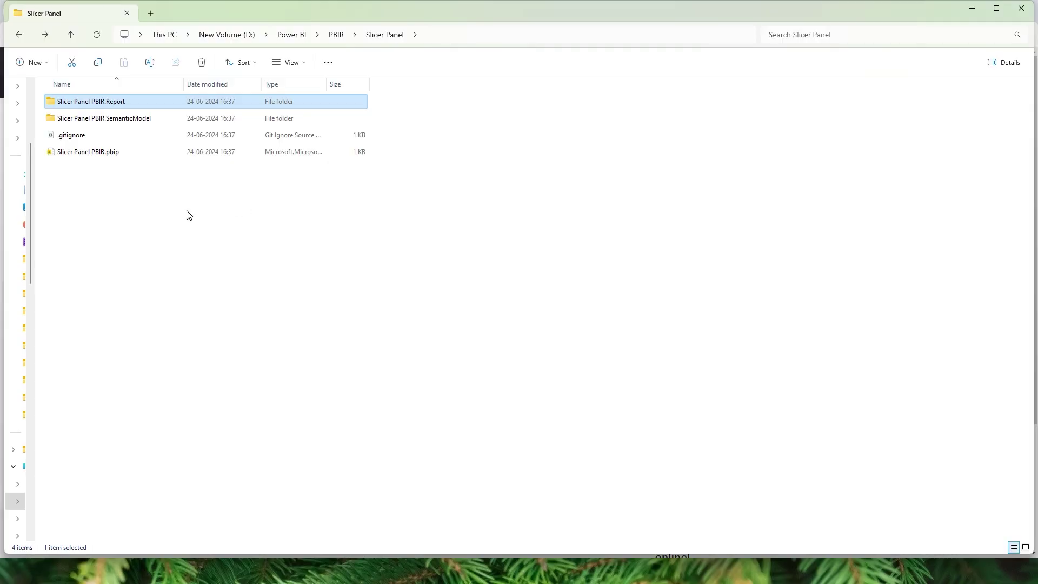
- Open the Slicer Panel project folder in Visual Studio Code from File Explorer
right_click(144, 199)
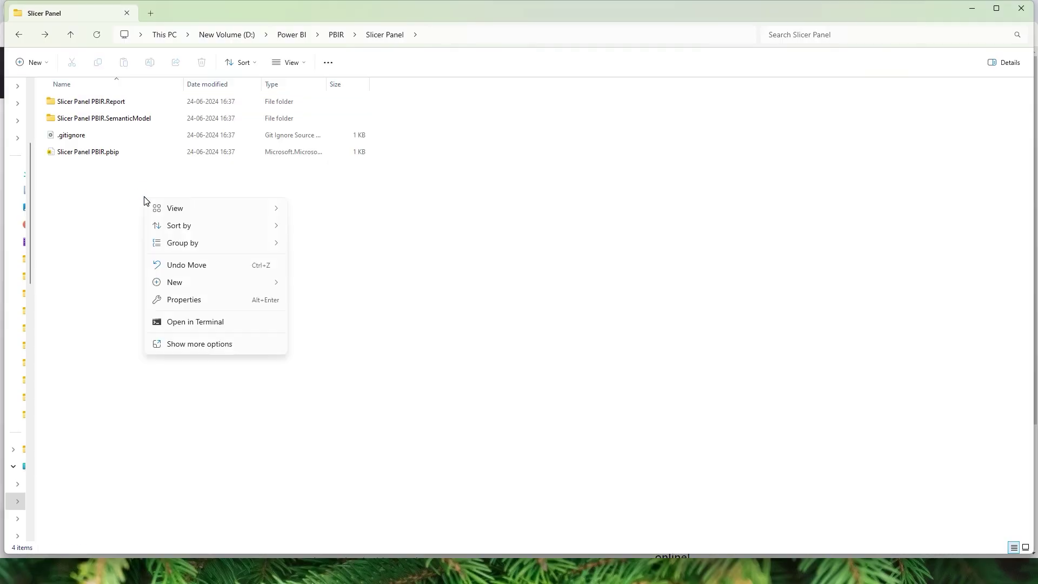
click(196, 349)
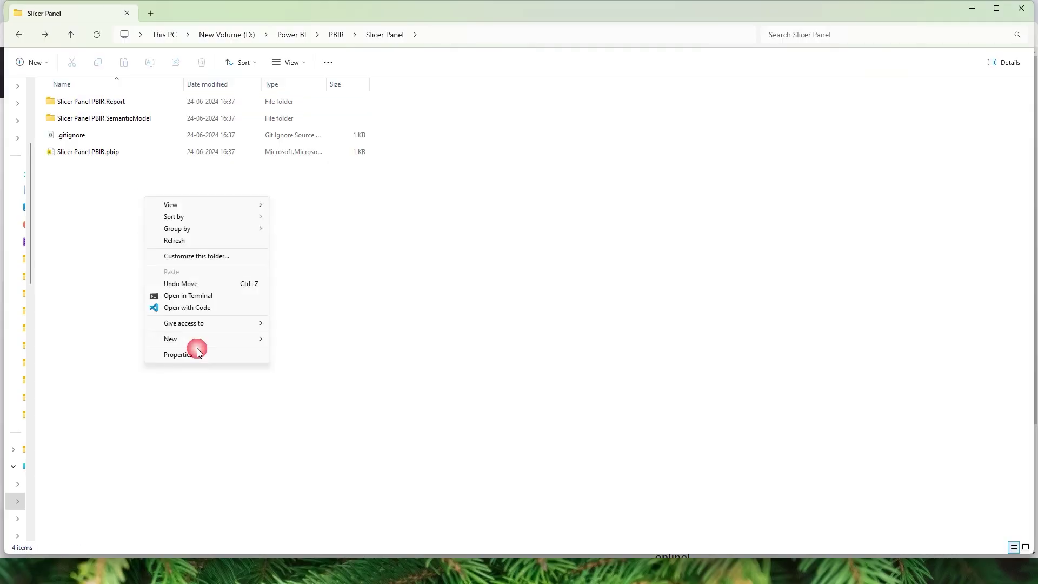
click(182, 311)
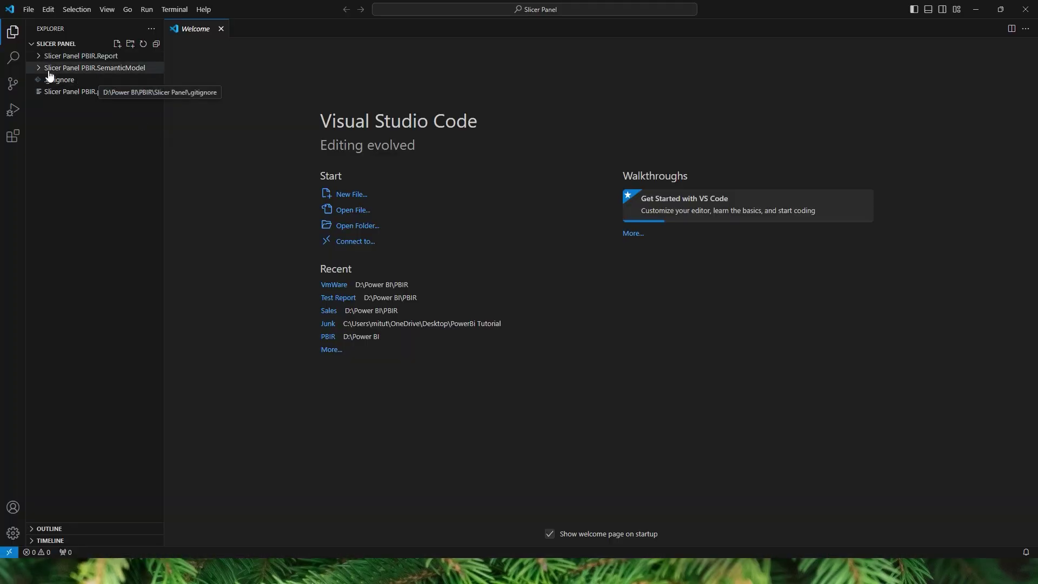
- Expand Slicer Panel PBIR.Report through definition and pages to the first page's visuals, and open the first visual's visual.json
click(40, 56)
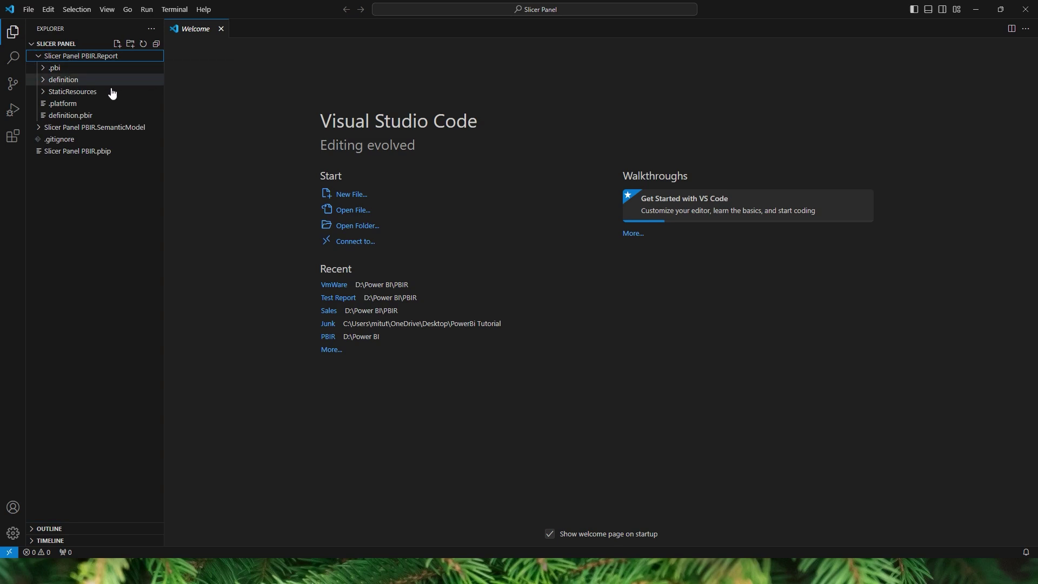
click(70, 80)
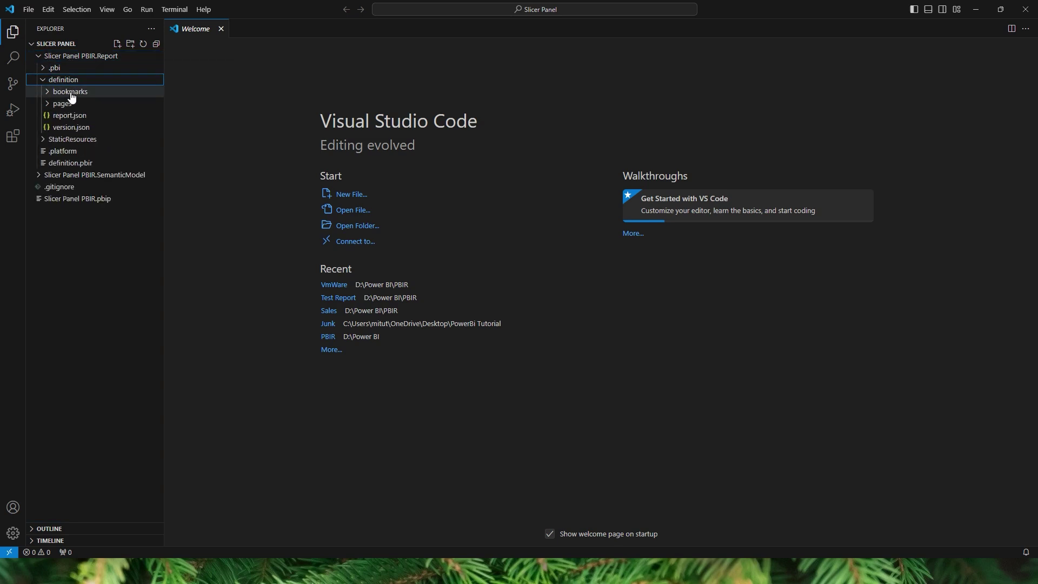
click(49, 104)
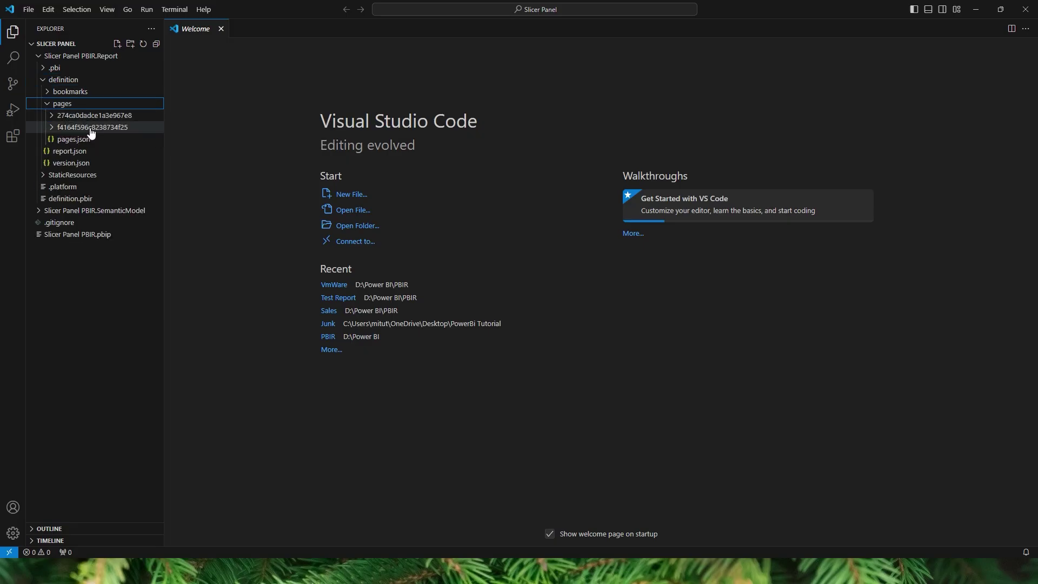
click(58, 116)
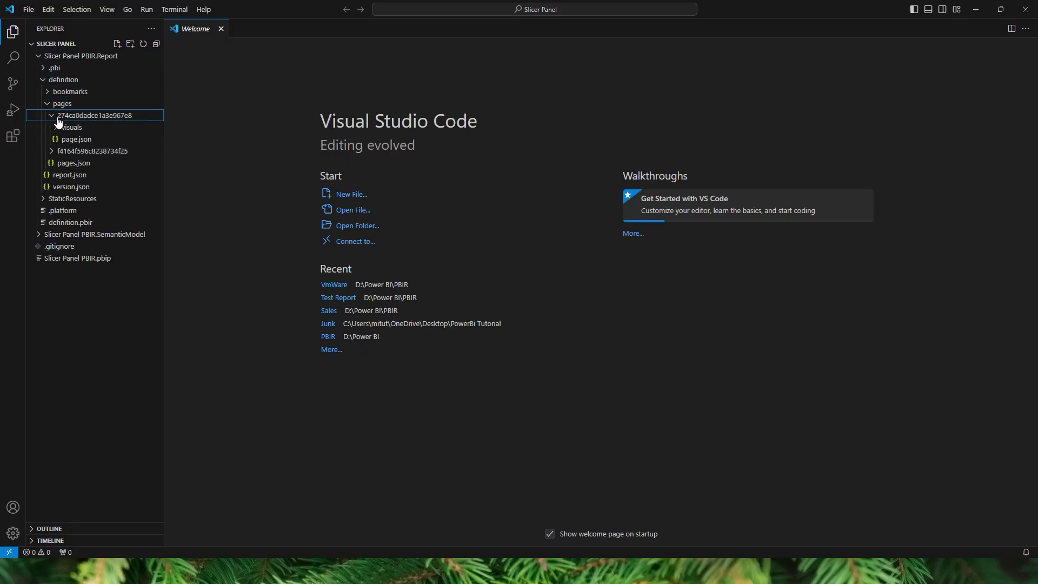
click(74, 129)
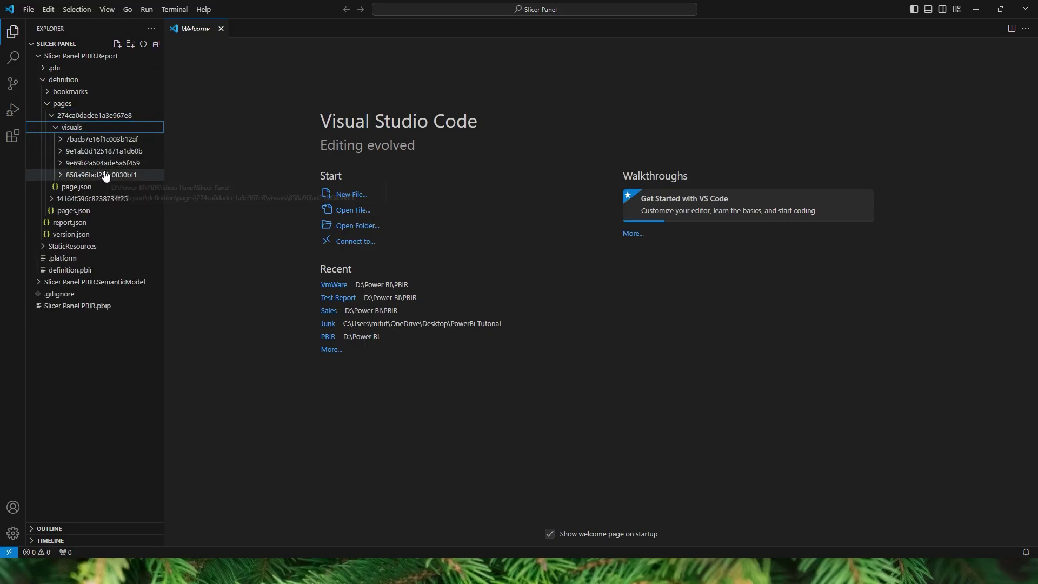
click(67, 140)
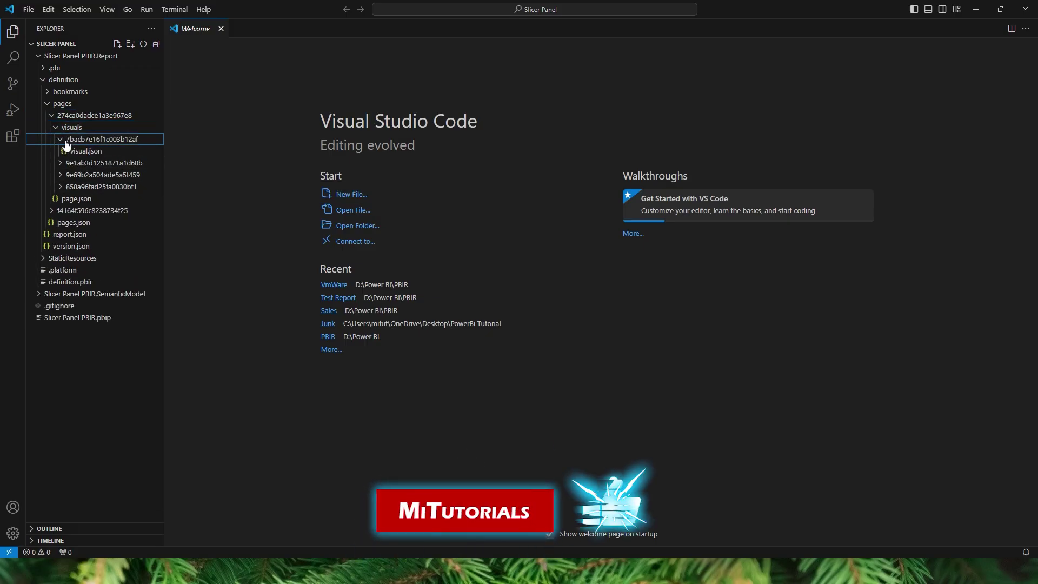
click(87, 151)
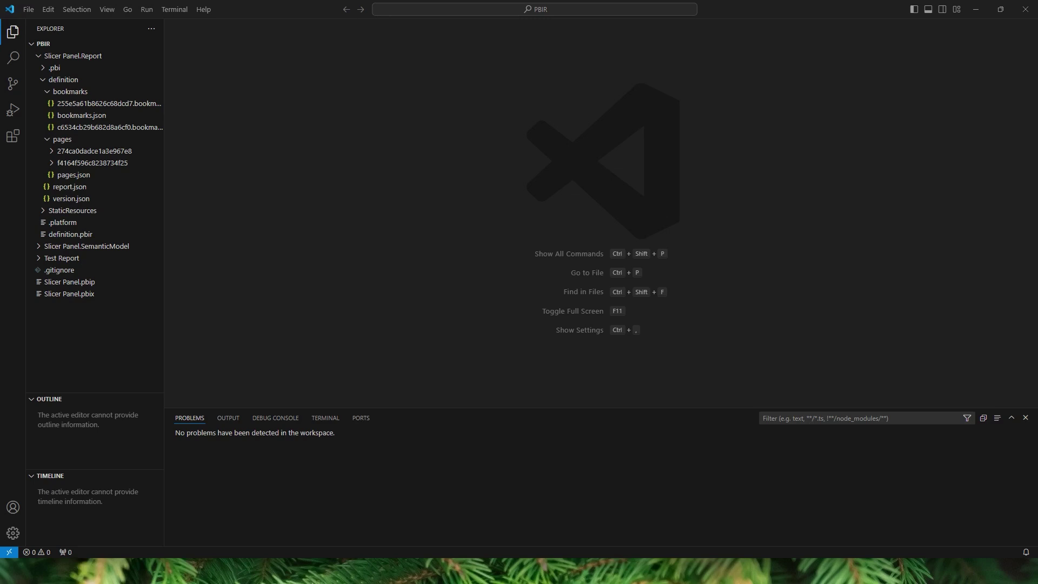
- Switch to Power BI and show the slicer panel on the Slicer page using the funnel icon
key(alt+Tab)
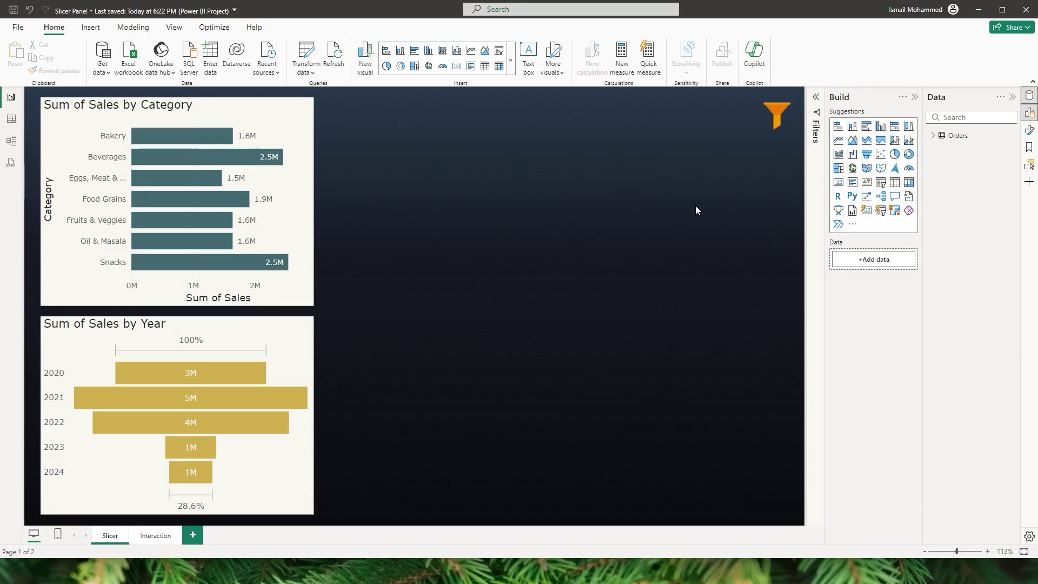
click(777, 116)
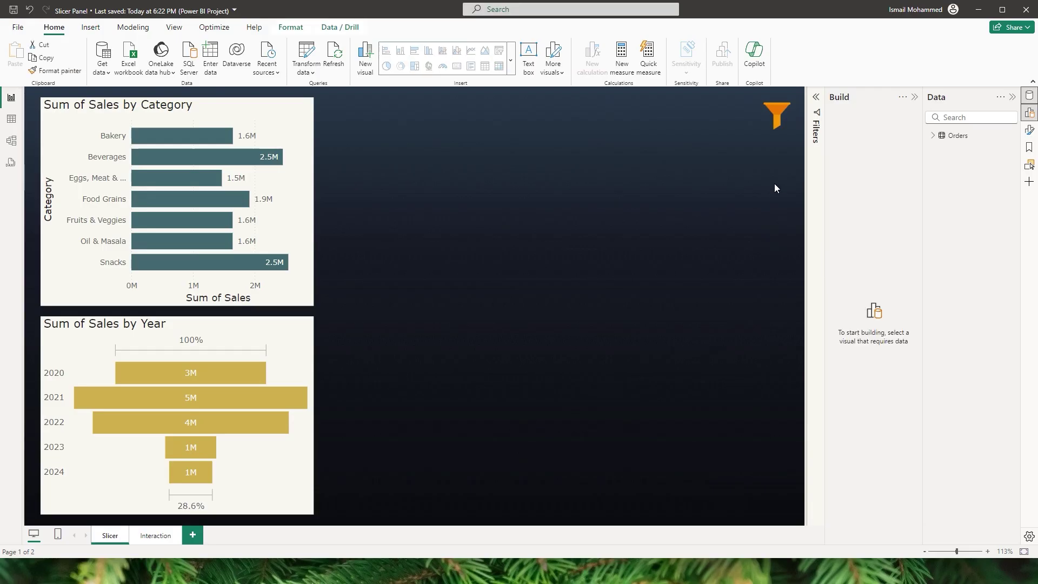
ctrl+click(779, 122)
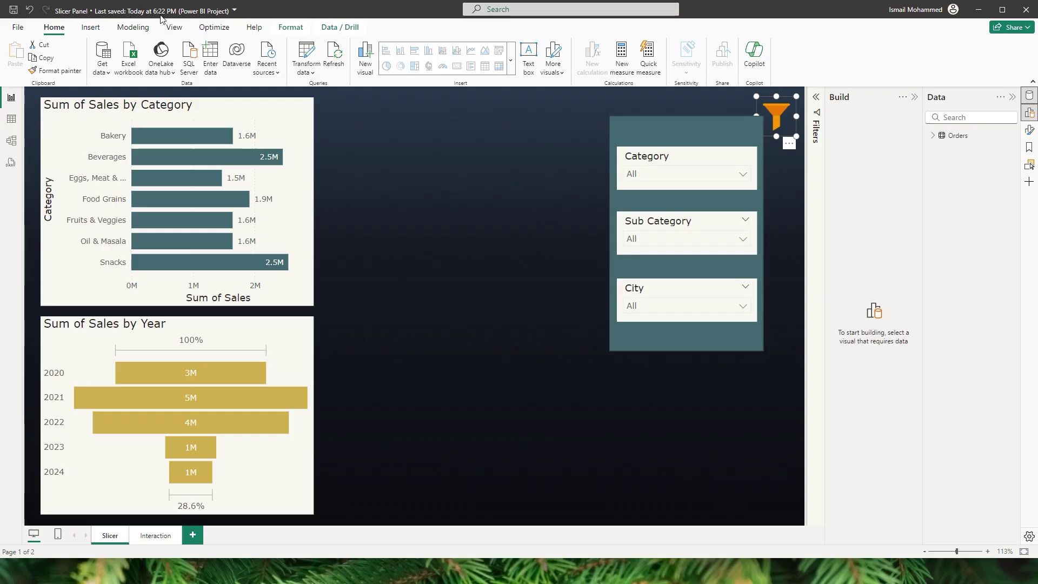
- Open the Slicer Panel project's file location and look for the bookmarks folder inside the definition folder of Slicer Panel.Report
click(234, 10)
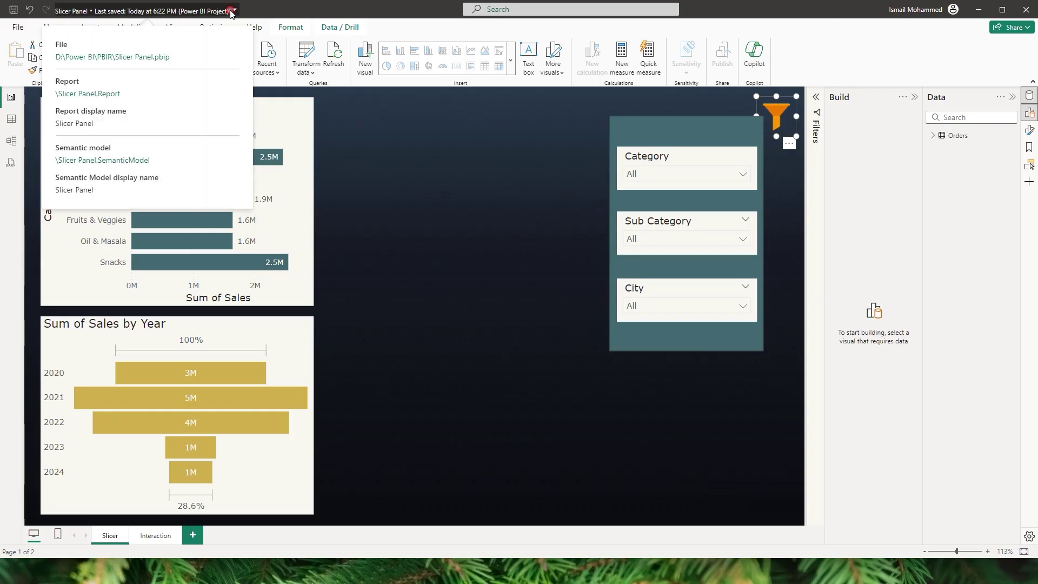
ctrl+click(158, 63)
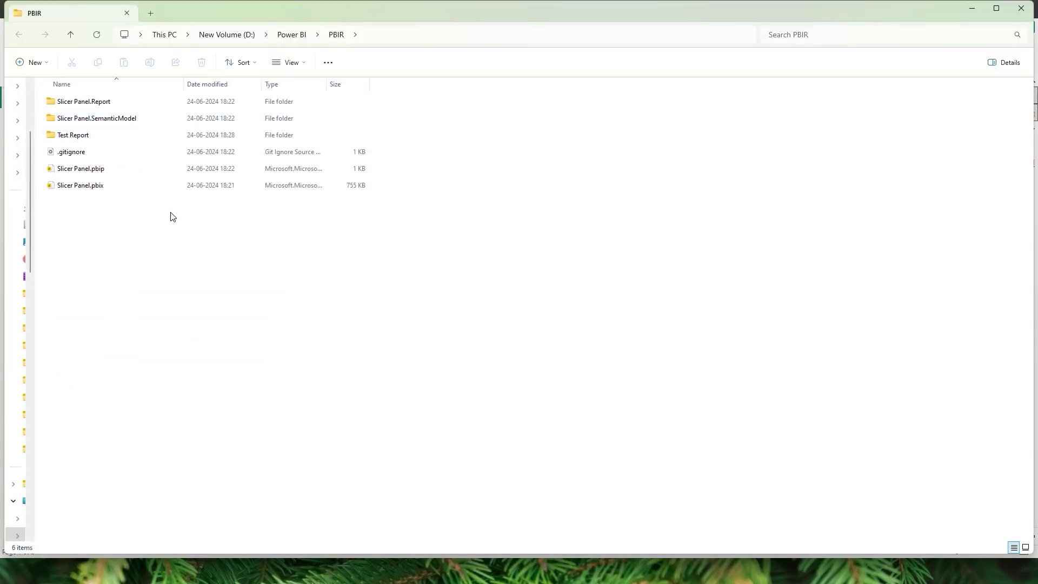
mouse_move(105, 109)
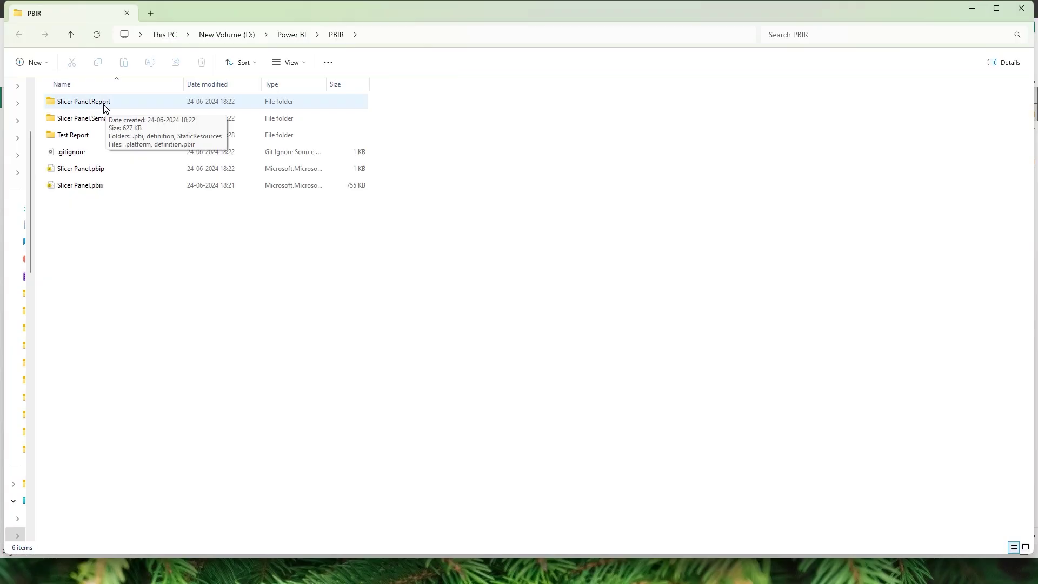
double_click(104, 108)
double_click(83, 123)
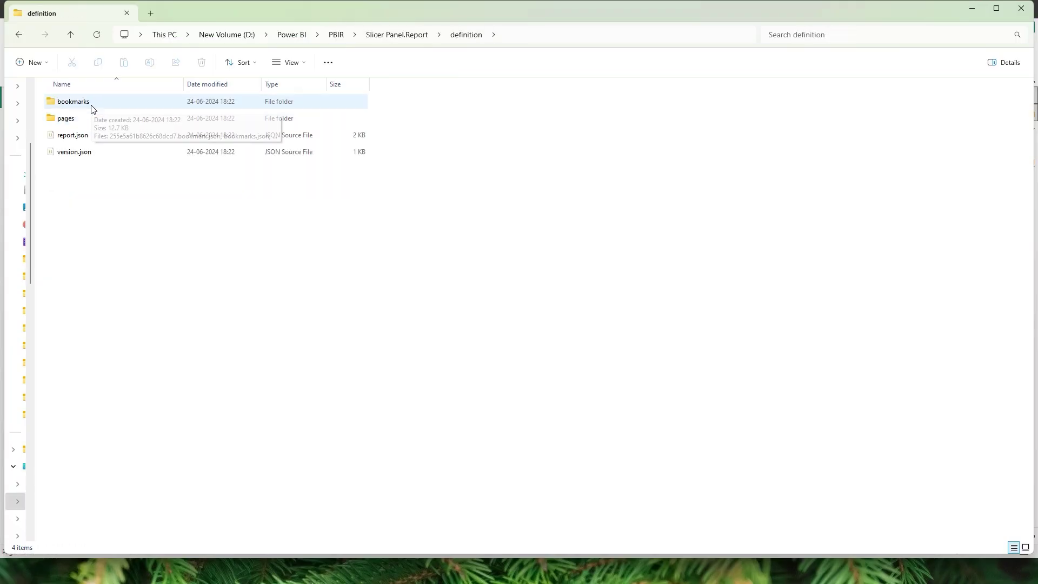
click(93, 109)
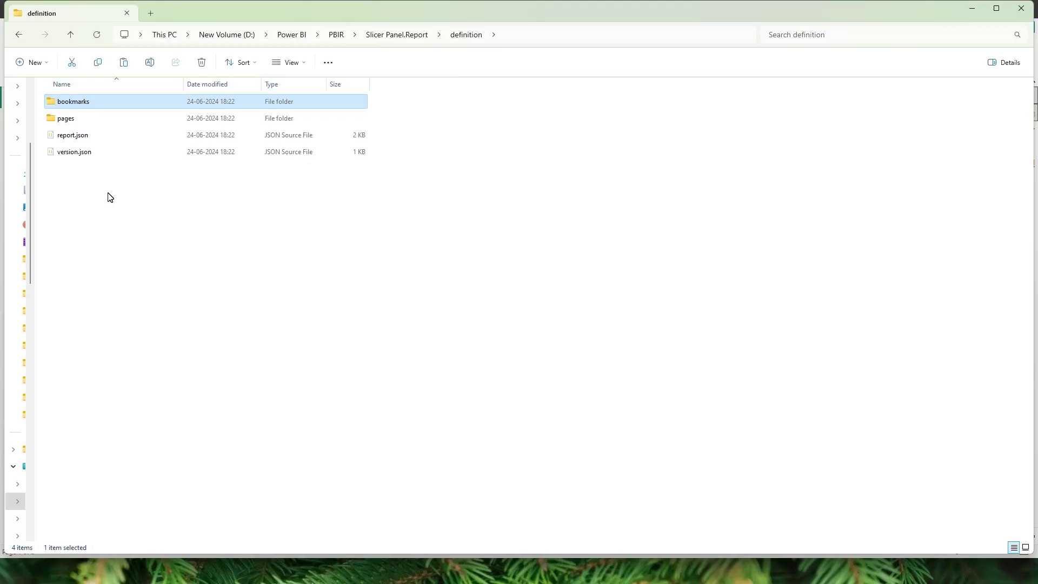
- Switch to the Test Report project in Power BI, open its file location and examine the definition folder inside Test Report.Report
key(alt+Tab)
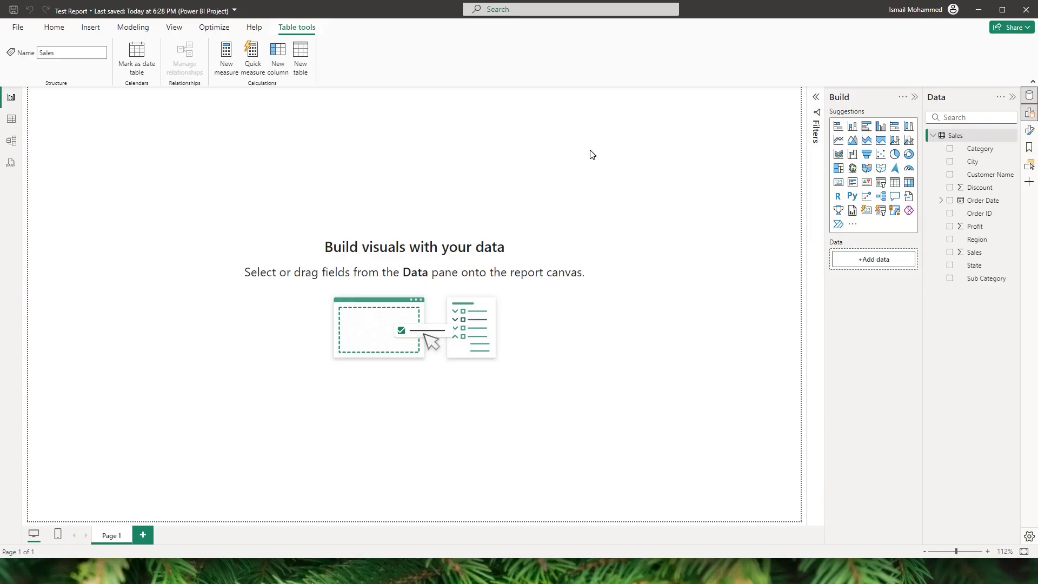
click(54, 27)
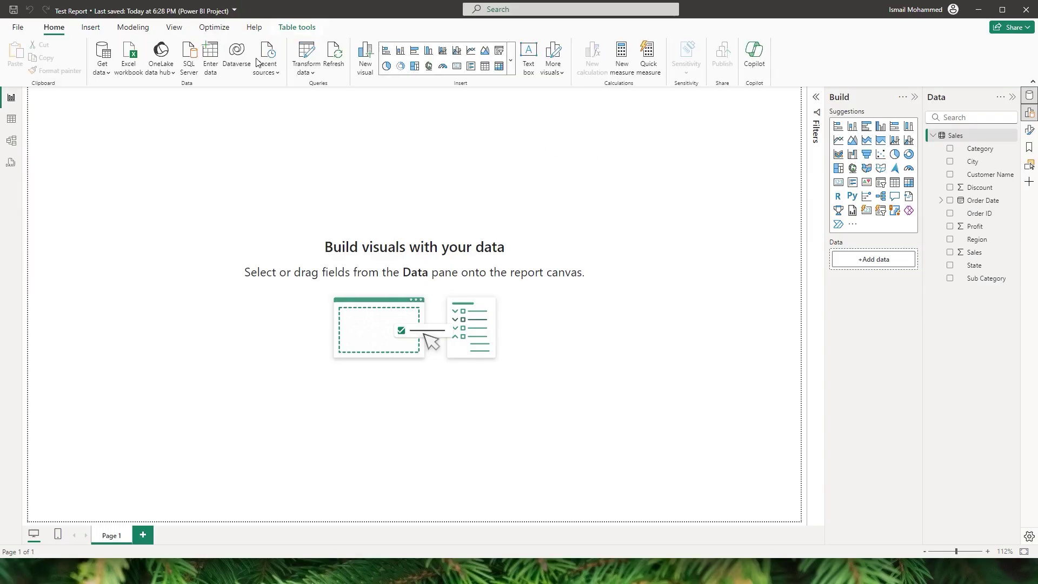
click(233, 11)
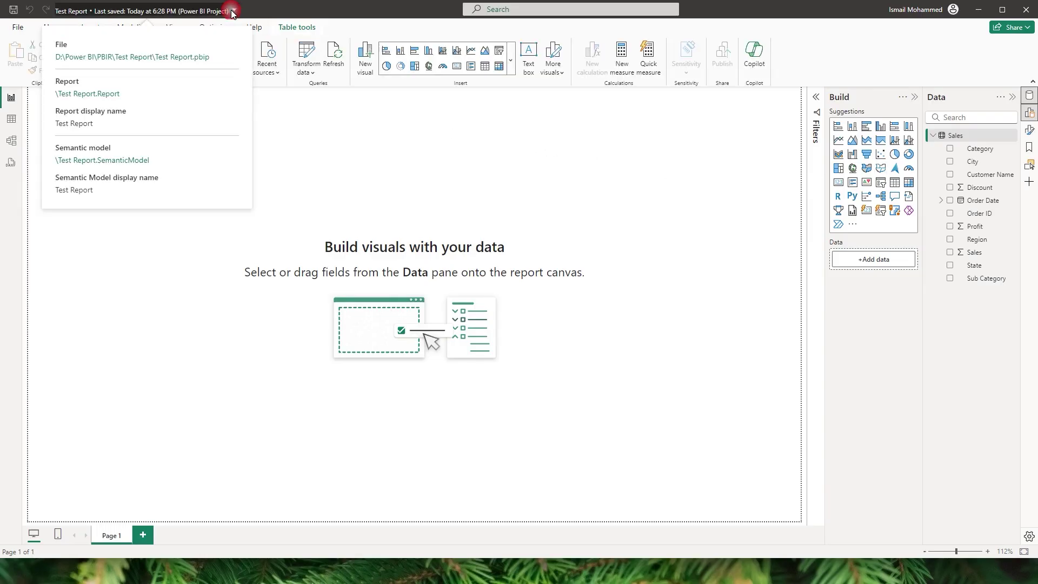
click(113, 58)
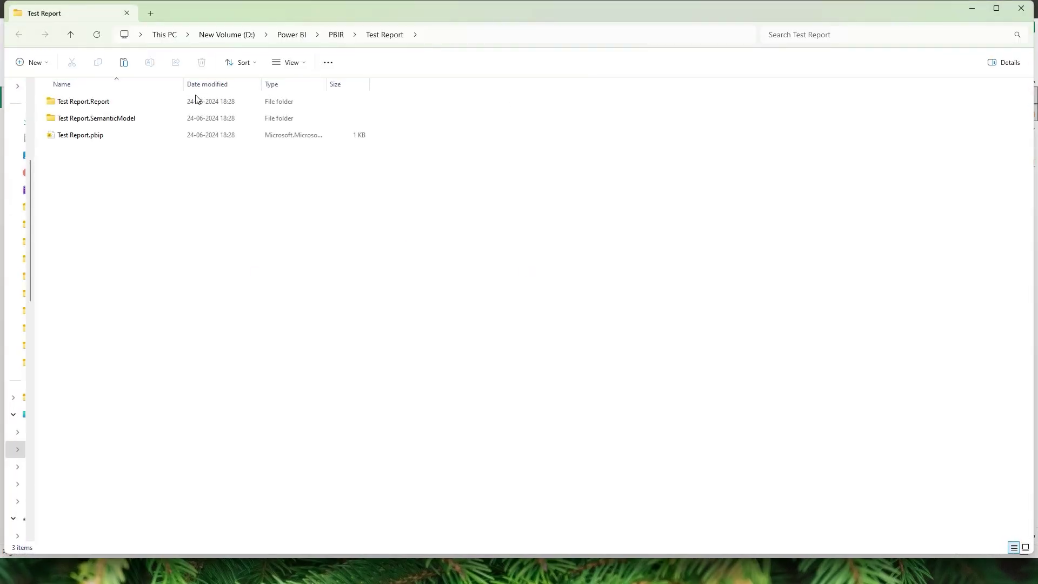
double_click(105, 106)
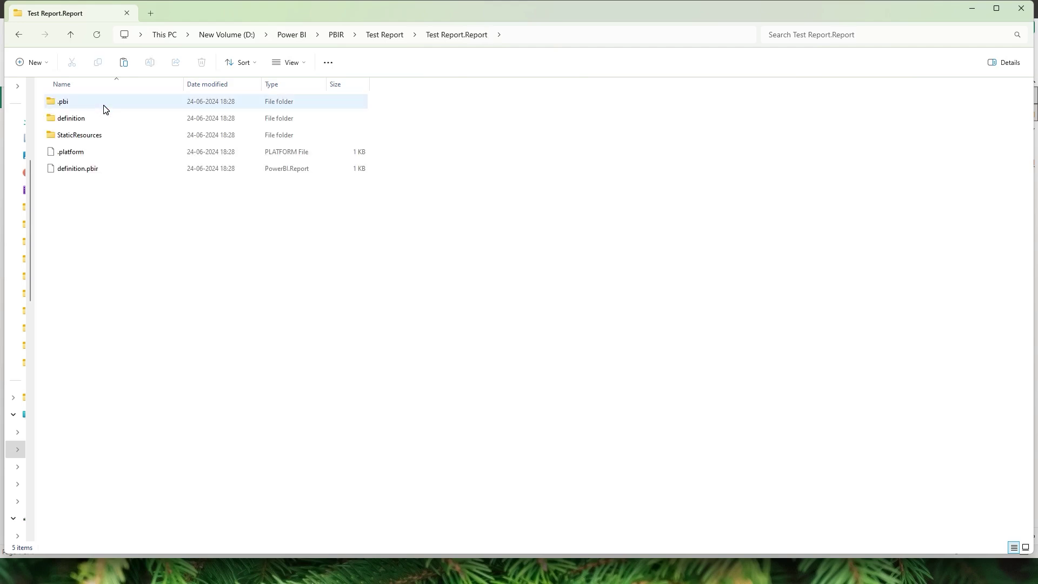
double_click(71, 121)
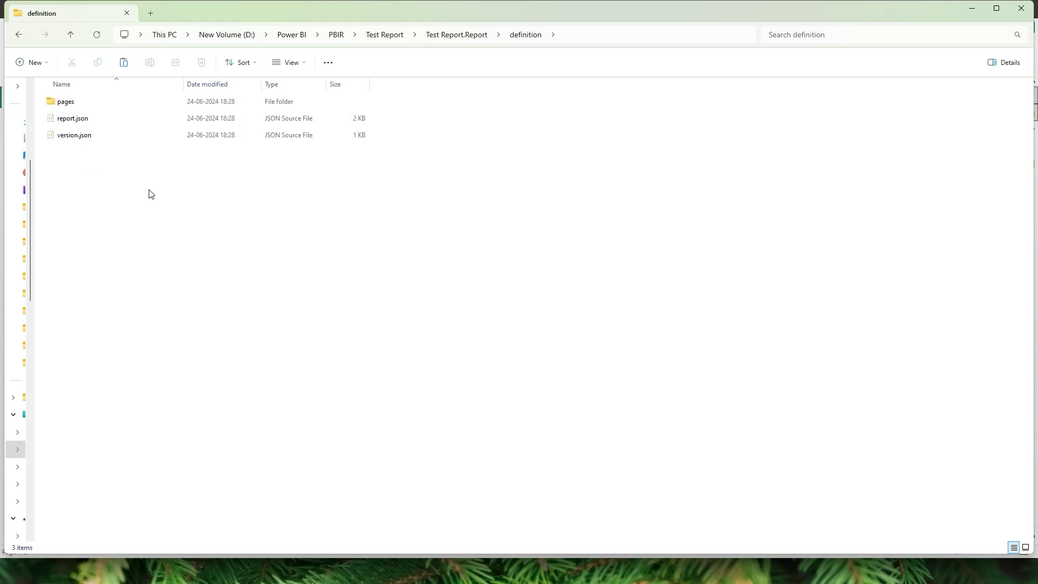
right_click(162, 213)
click(162, 209)
- Switch to Visual Studio Code and look through the pages folder of Slicer Panel.Report, expanding page folder 274ca0dadce1a3e967e8
key(alt+Tab)
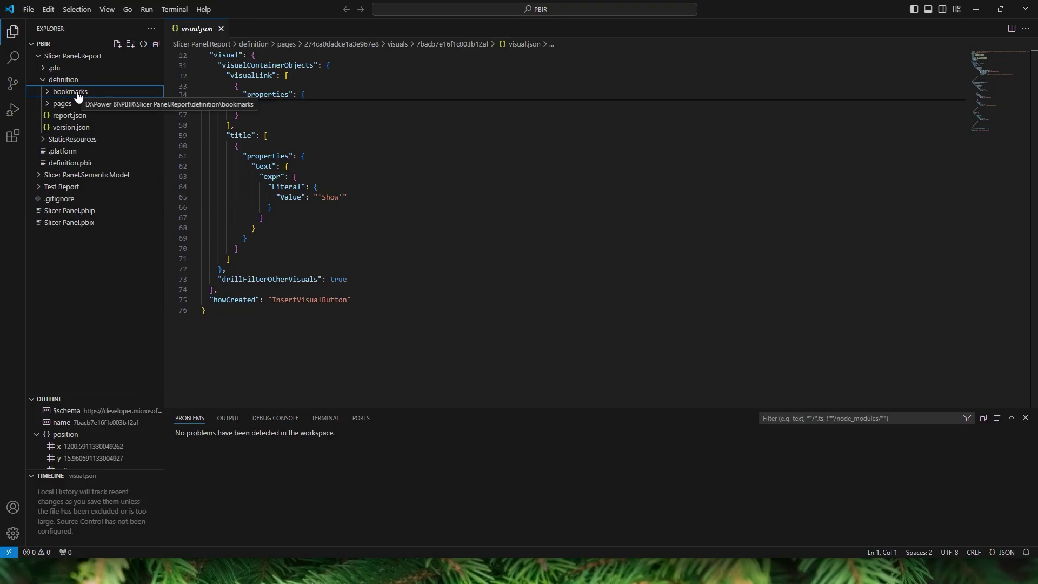
click(62, 103)
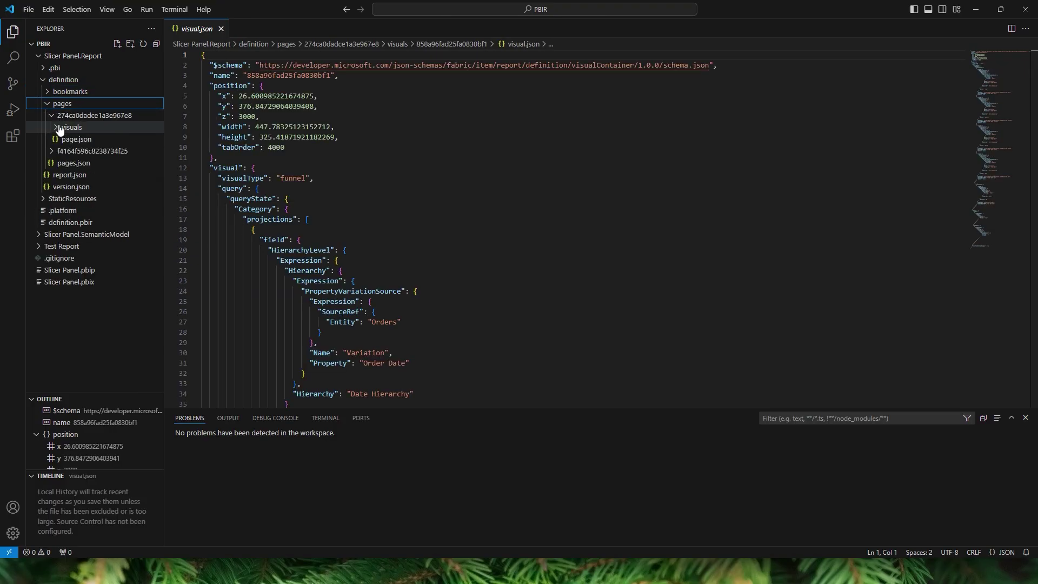
click(51, 115)
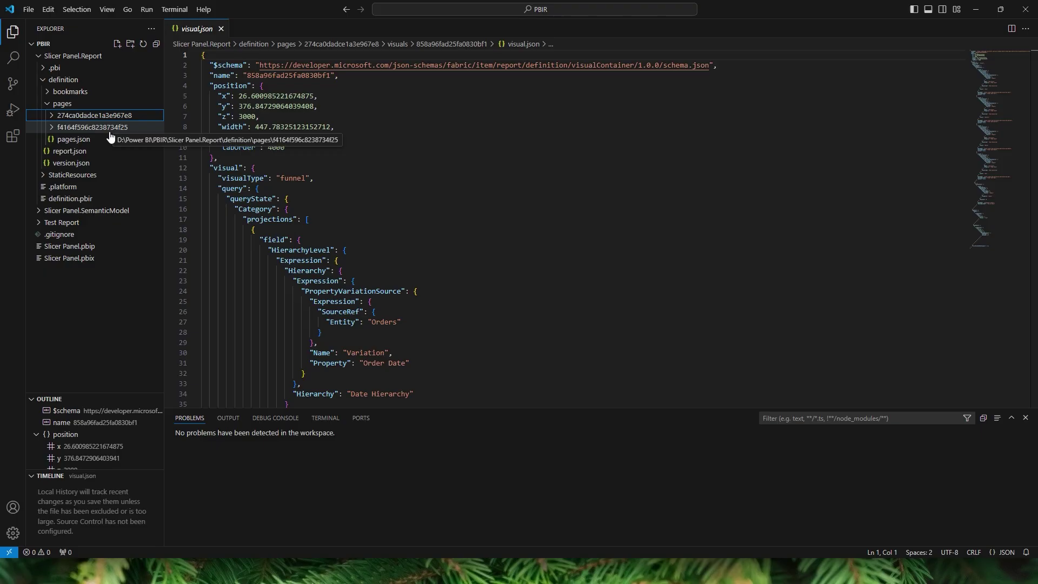
click(57, 120)
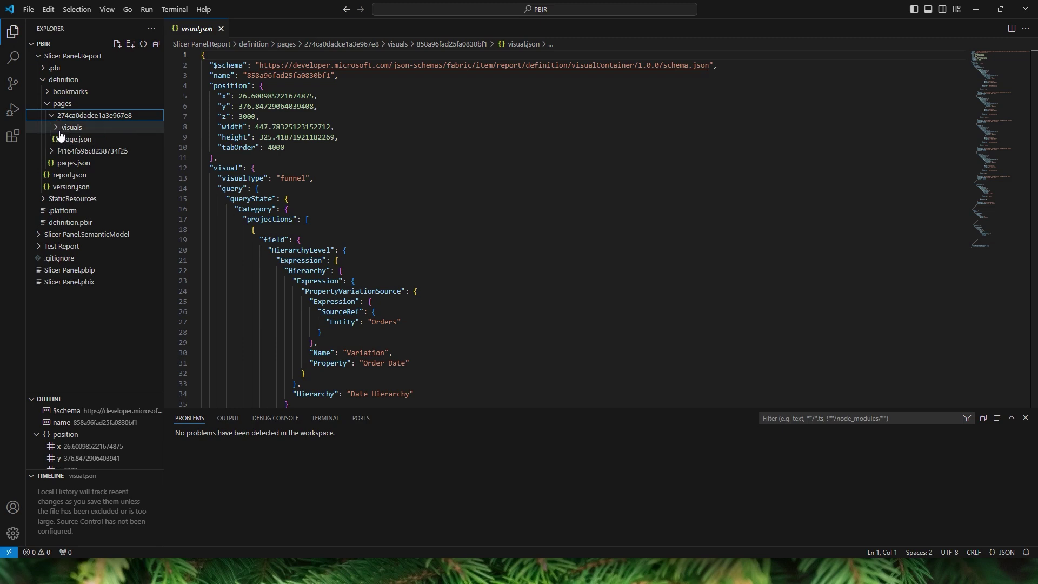
- Expand the page's visuals folder and examine the visual.json files of visuals 7bacb7e16f1c003b12af and 8a2fe19aadafdf8f4d08
click(61, 130)
click(62, 139)
click(83, 151)
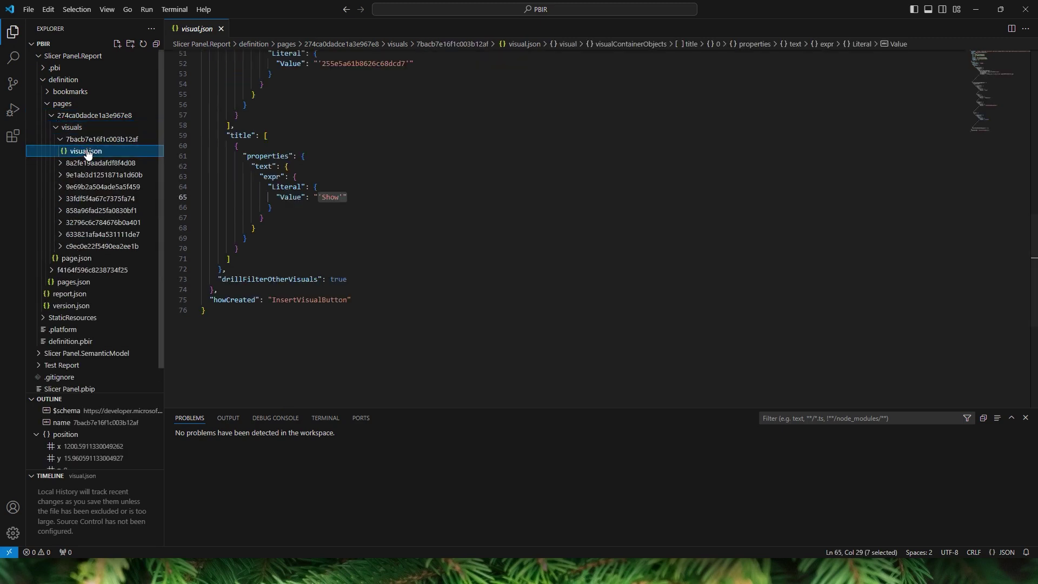
click(341, 200)
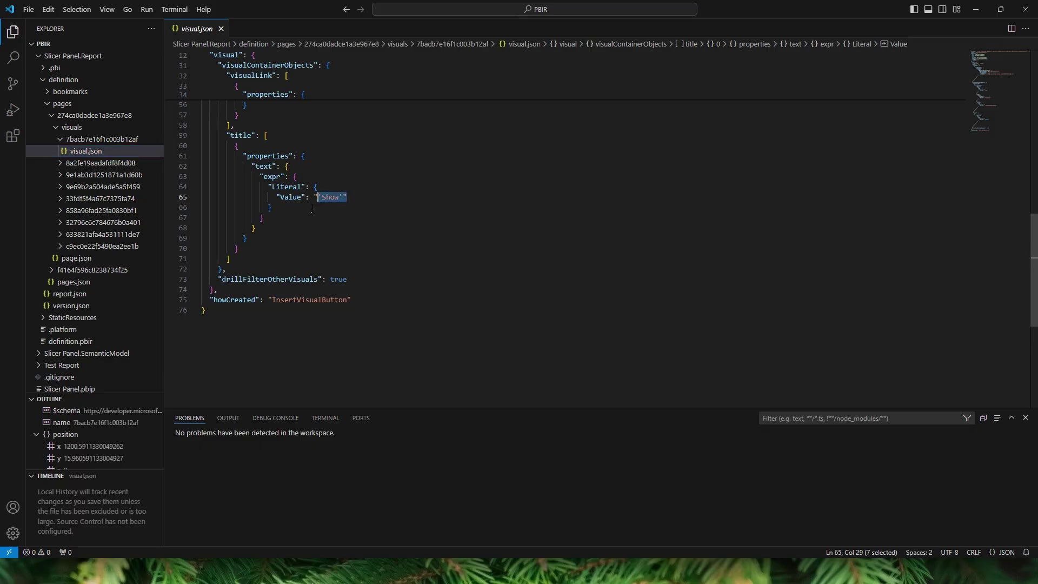
click(81, 163)
click(92, 175)
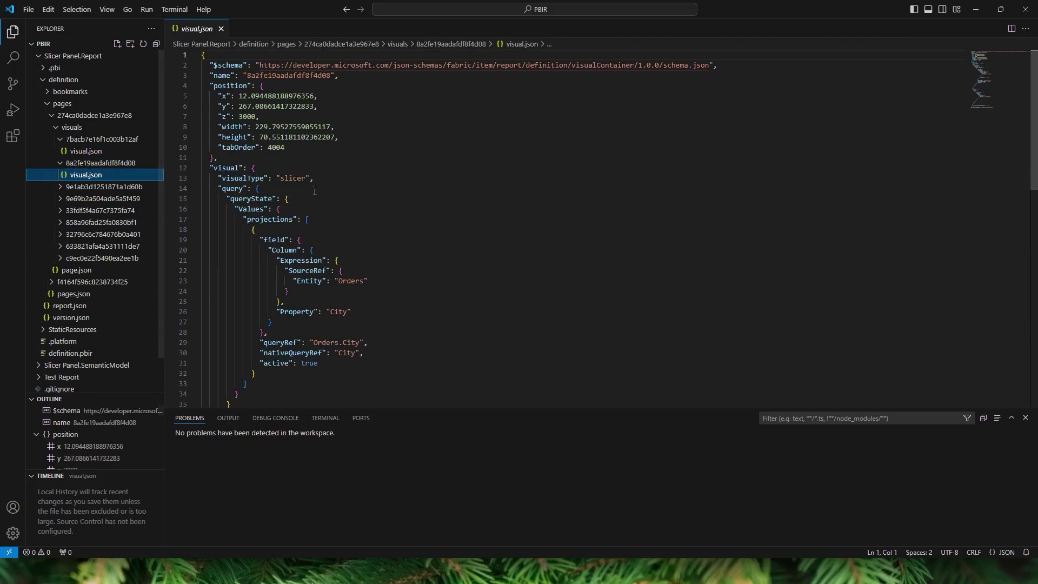
- Examine the visual.json file of visual 33fdf5f4a67c7375fa74, and collapse page folder 274ca0dadce1a3e967e8
click(49, 211)
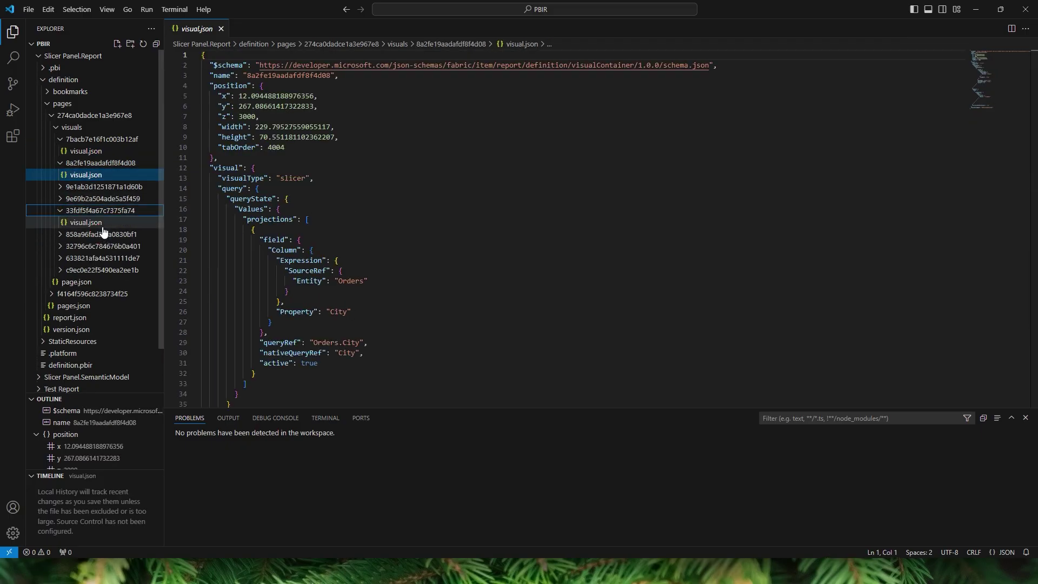
click(97, 223)
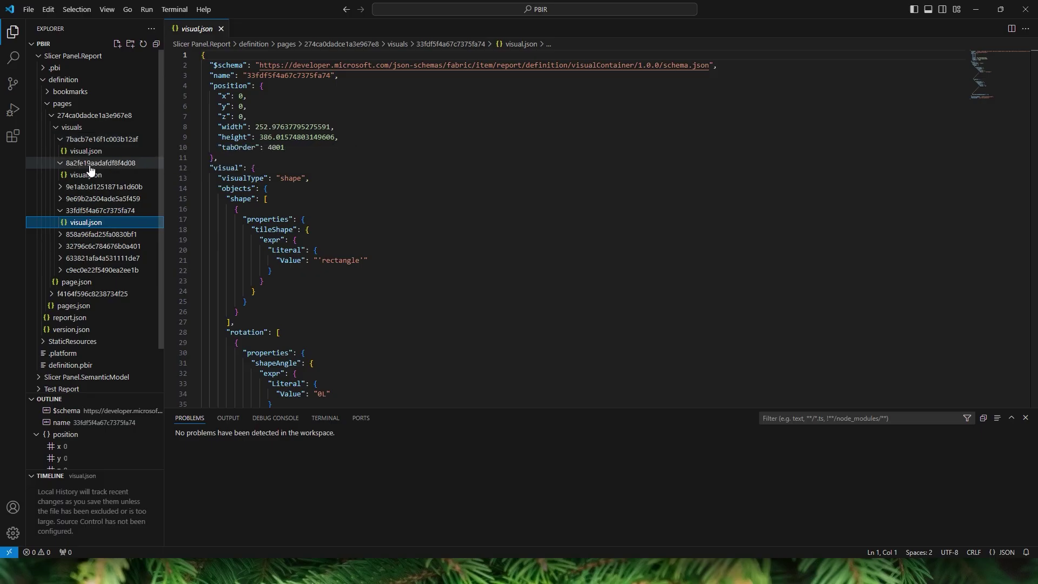
click(54, 116)
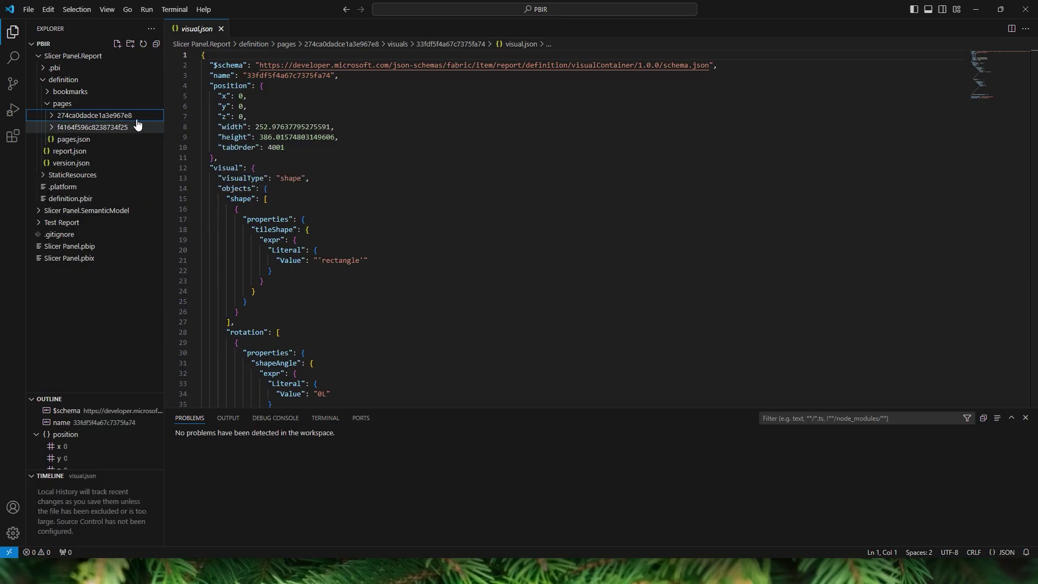
- In File Explorer, copy page folder 274ca0dadce1a3e967e8 from the pages folder of Slicer Panel.Report into the pages folder of Test Report.Report
key(shift+alt+r)
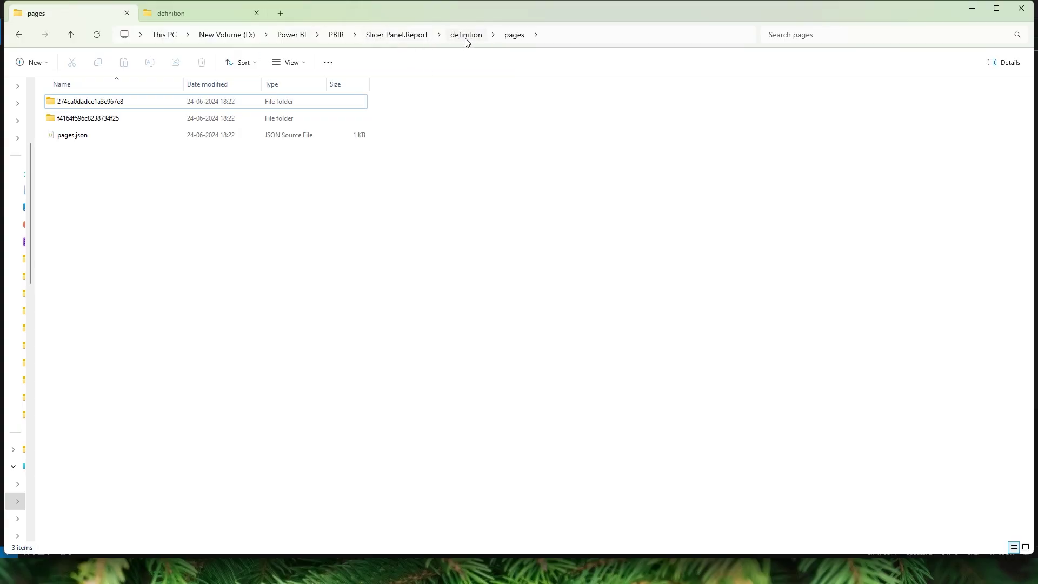
click(546, 35)
click(130, 176)
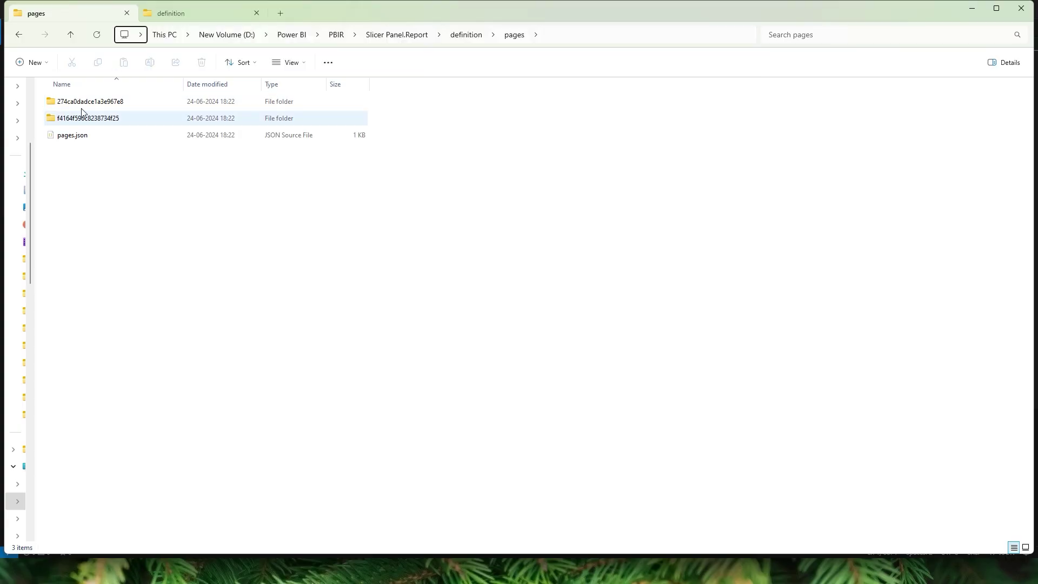
click(88, 102)
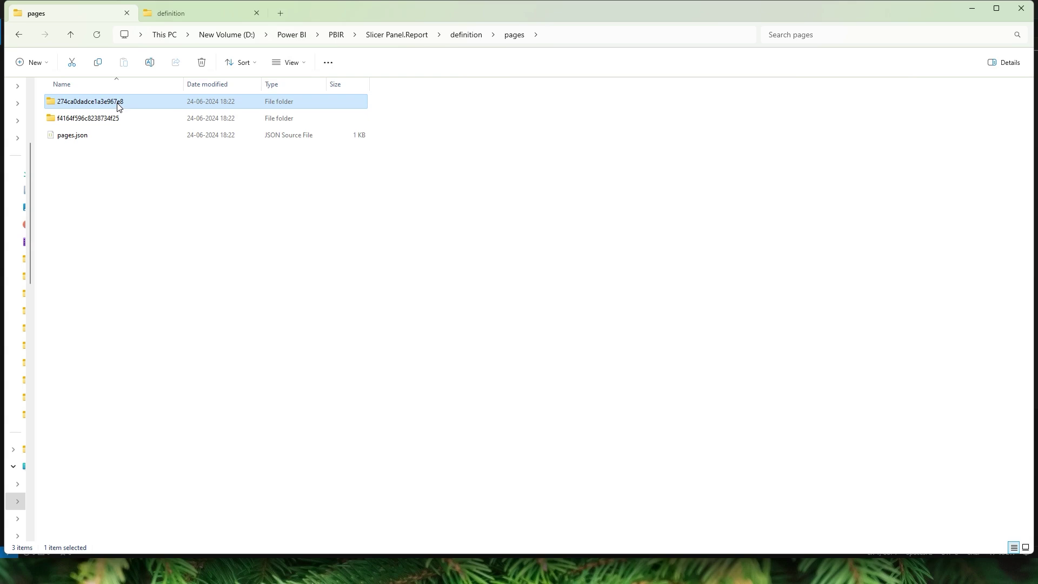
click(186, 21)
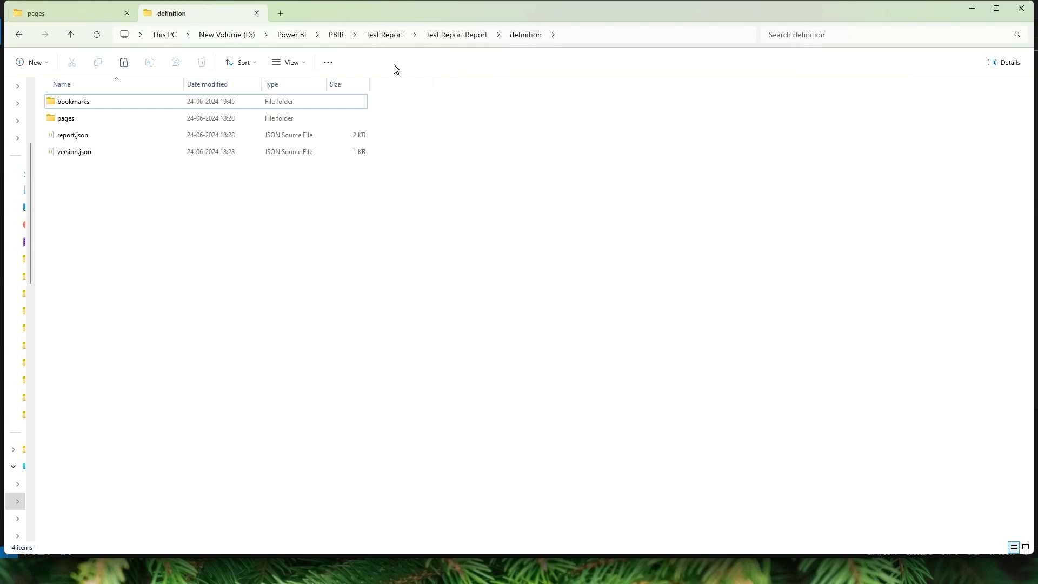
click(82, 123)
double_click(81, 123)
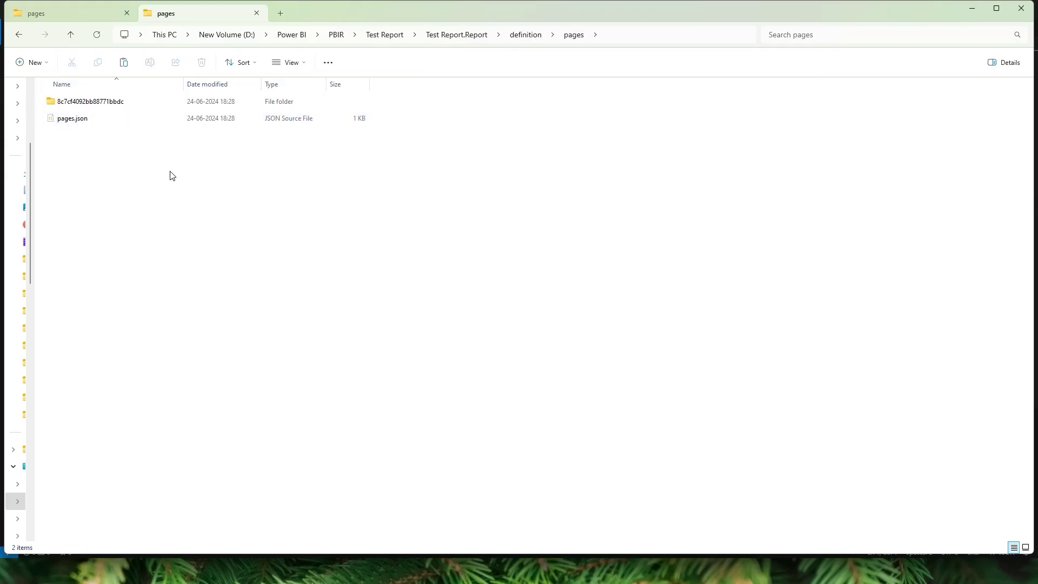
key(ctrl+v)
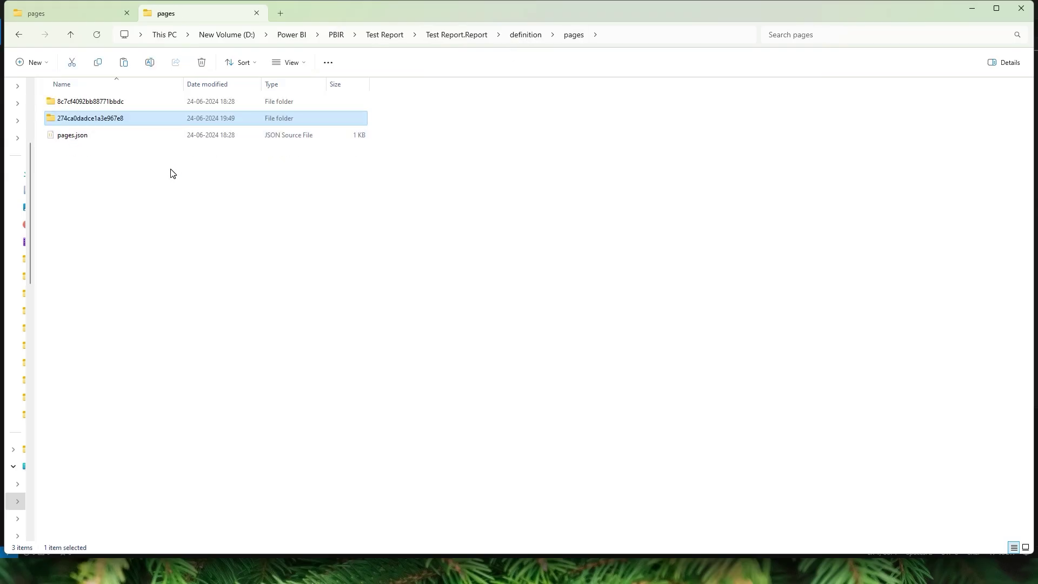
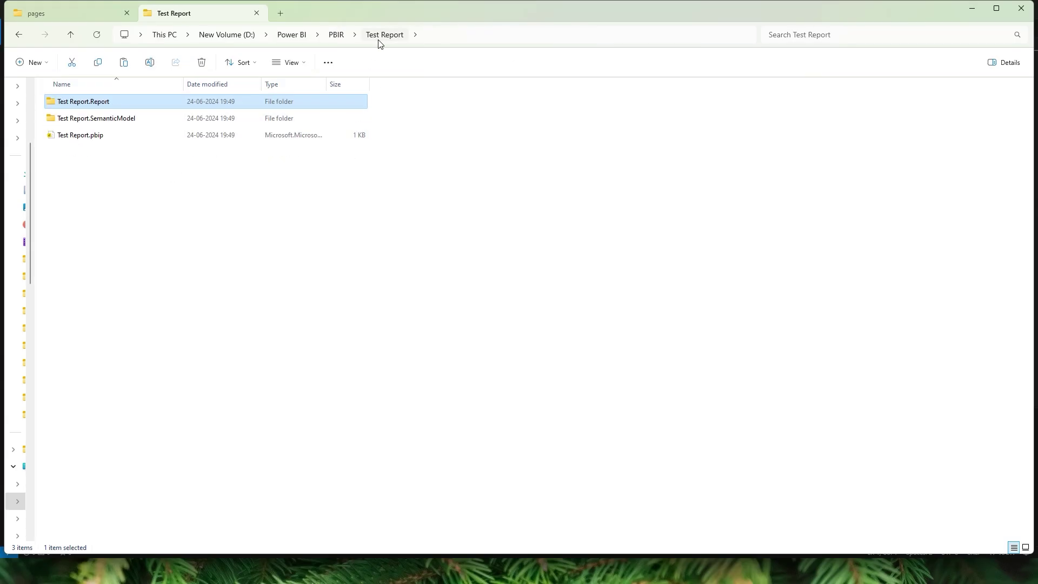
- Open Test Report.pbip in Power BI, dismiss the PBIR preview notice and examine the copied Slicer page
click(98, 137)
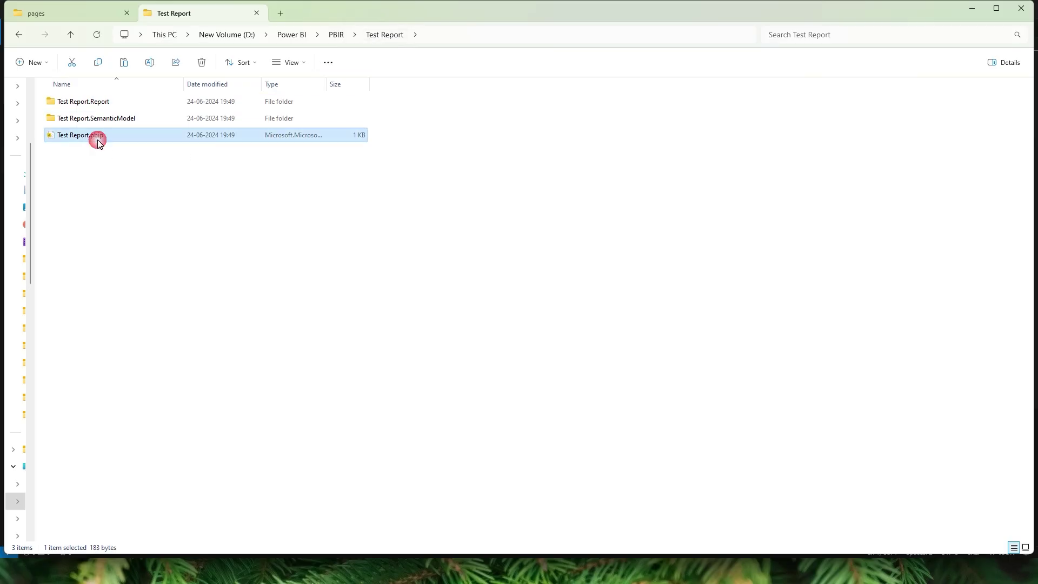
double_click(107, 140)
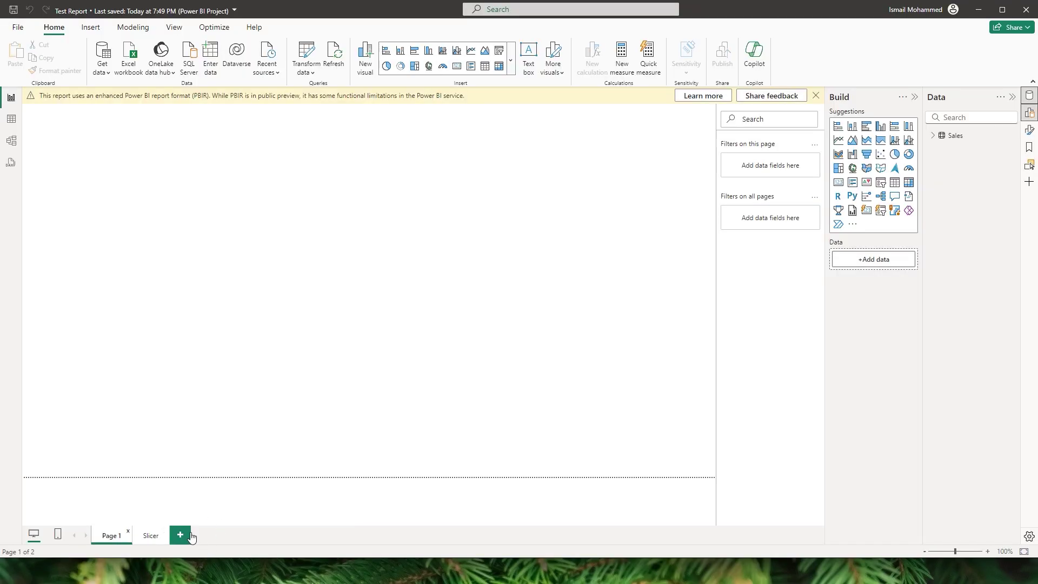
click(154, 537)
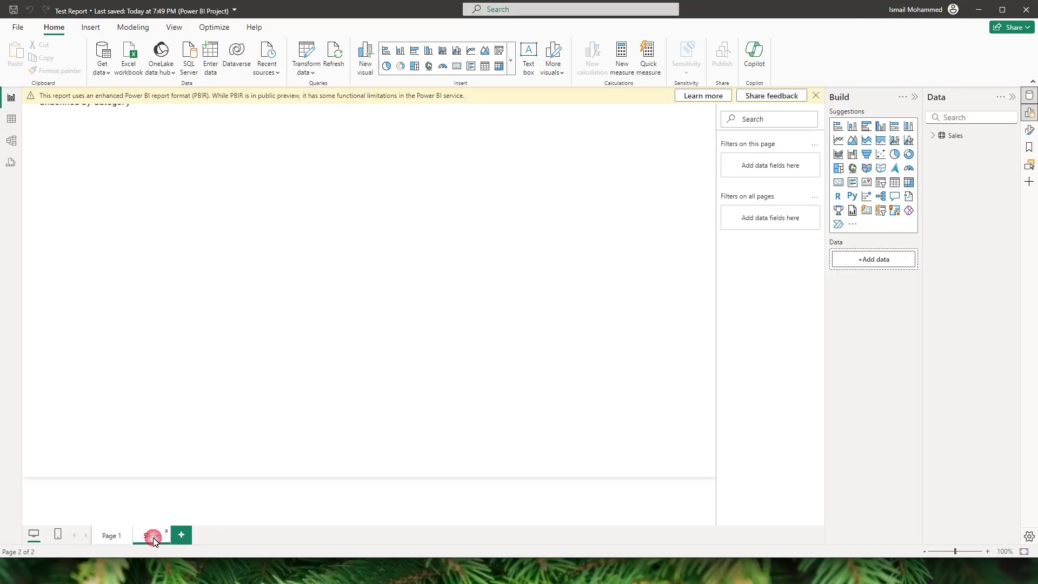
click(816, 95)
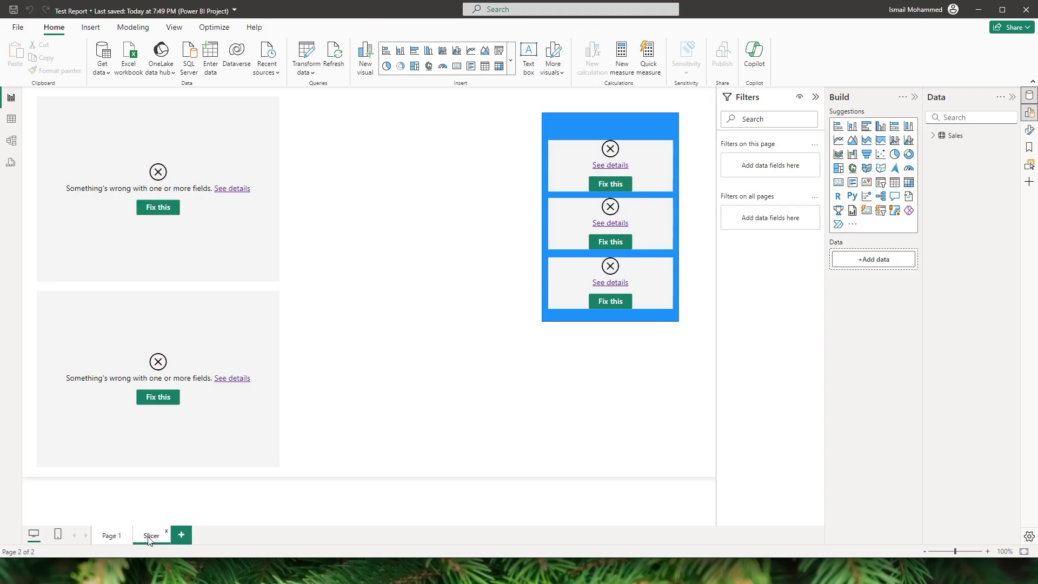
click(703, 114)
- Switch to Visual Studio Code, open report.json in the definition folder of Slicer Panel.Report and examine its theme collection
key(alt+Tab)
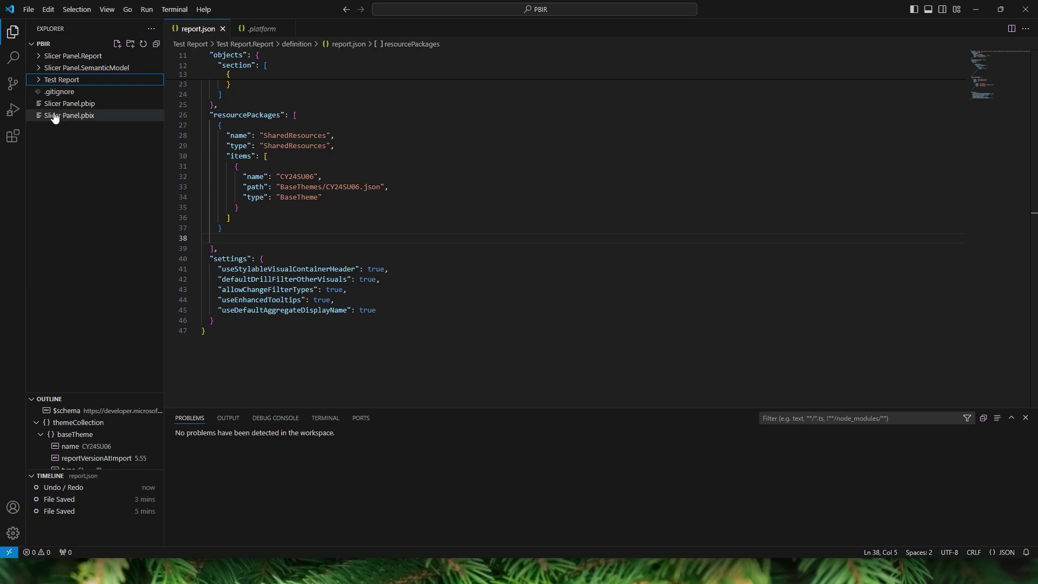
click(42, 60)
click(46, 81)
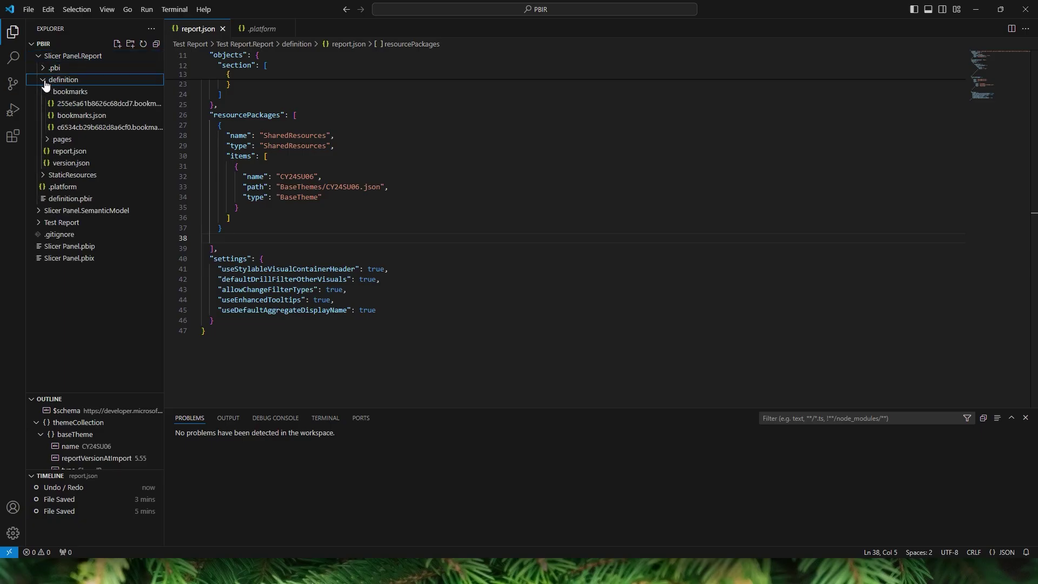
click(73, 154)
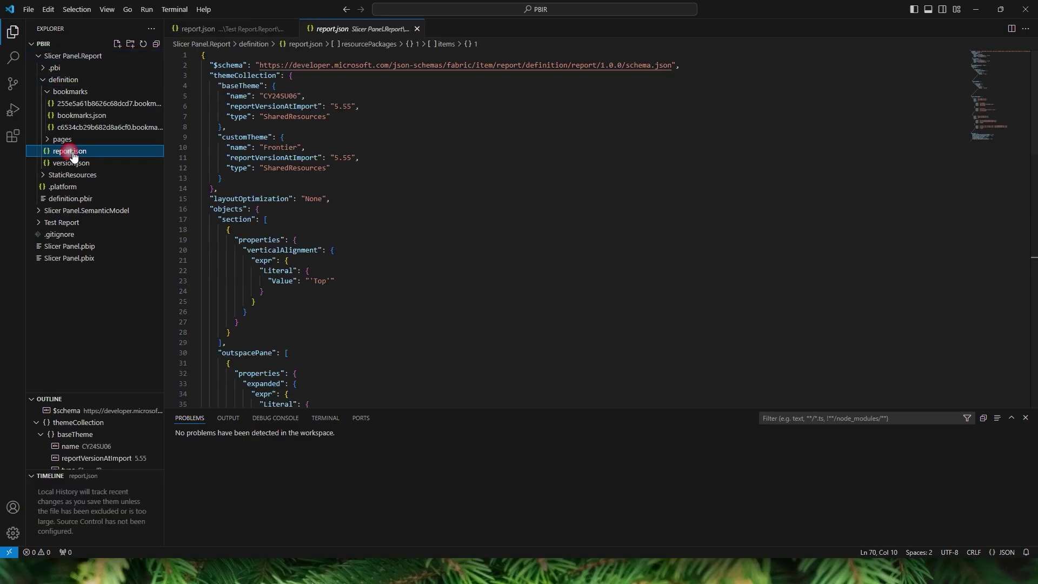
click(738, 181)
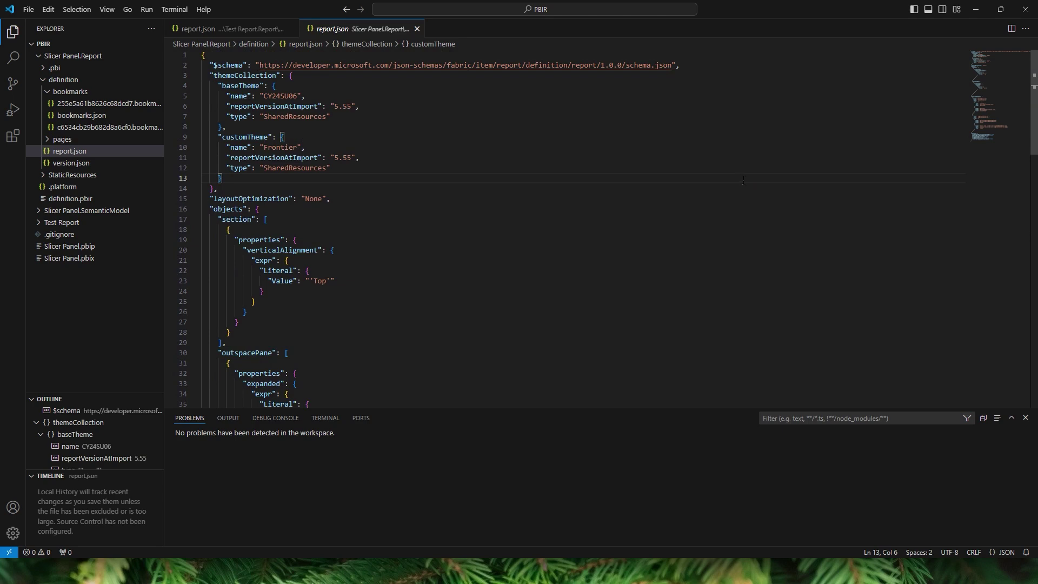
scroll(1036, 108, down, 4)
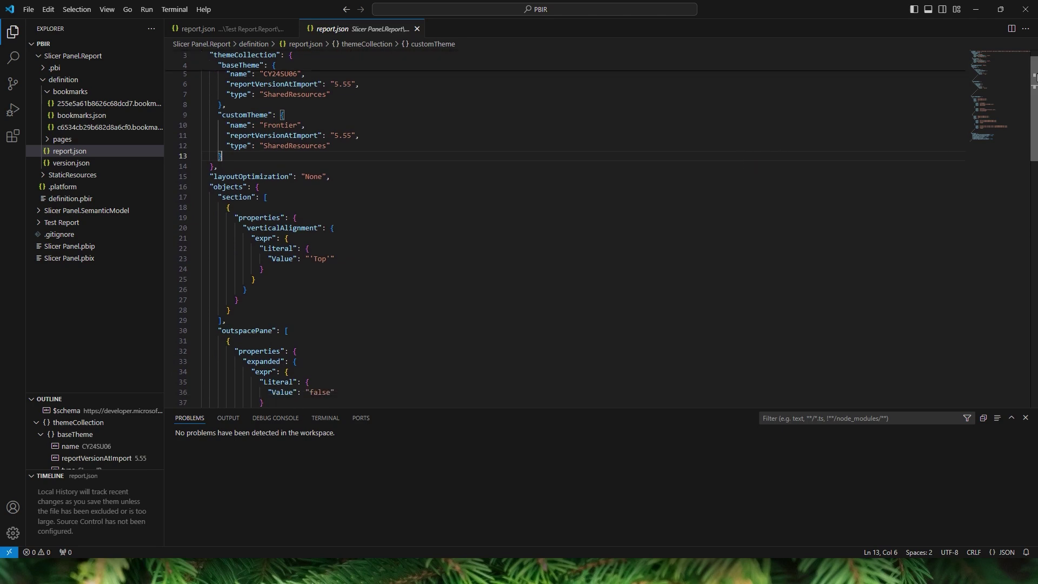
scroll(1035, 108, down, 8)
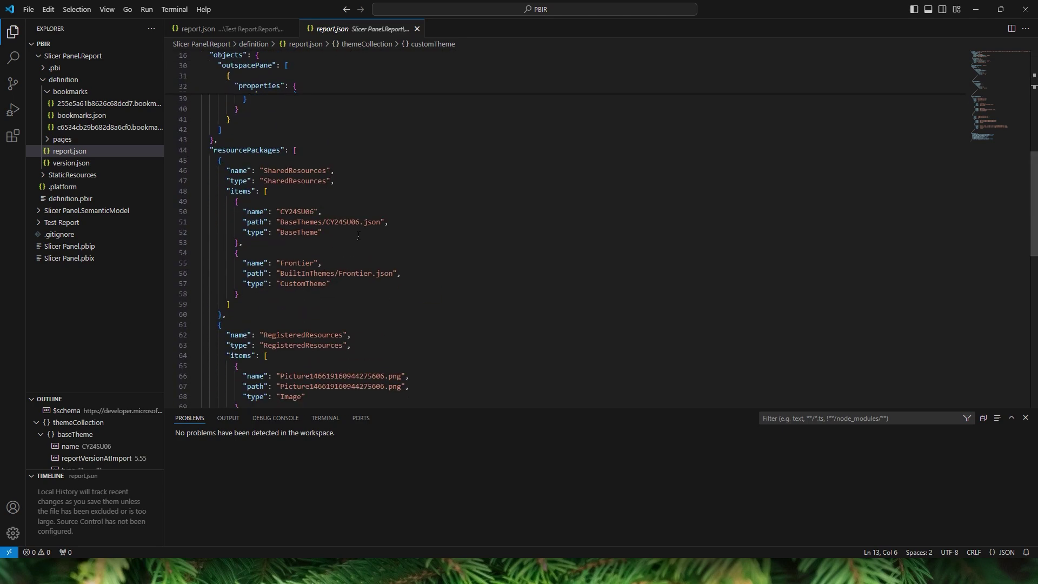
- Examine the SharedResources theme paths and the RegisteredResources image entries under resourcePackages in Slicer Panel.Report's report.json
drag(288, 222, 382, 222)
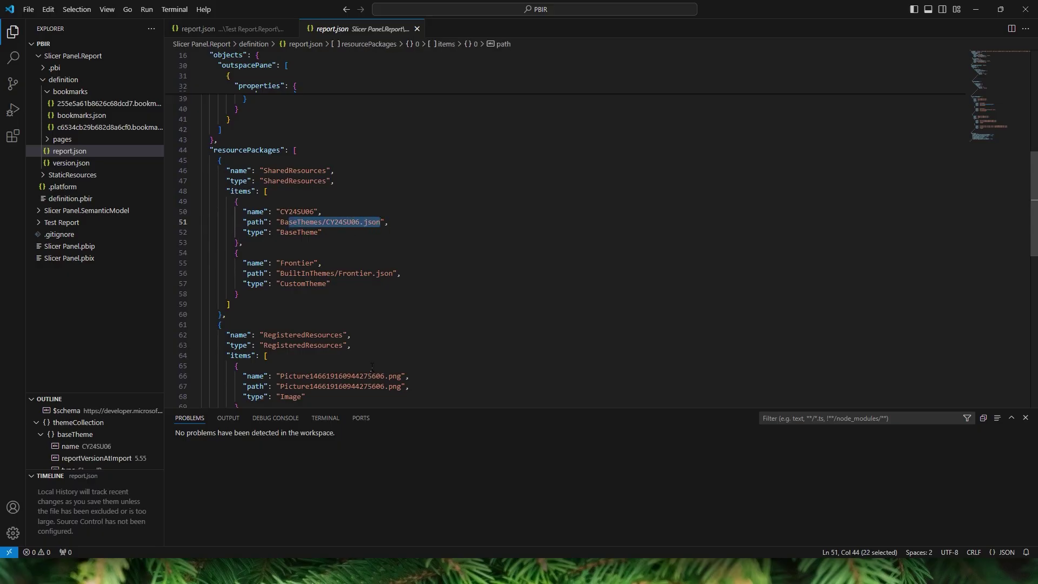
scroll(788, 309, down, 6)
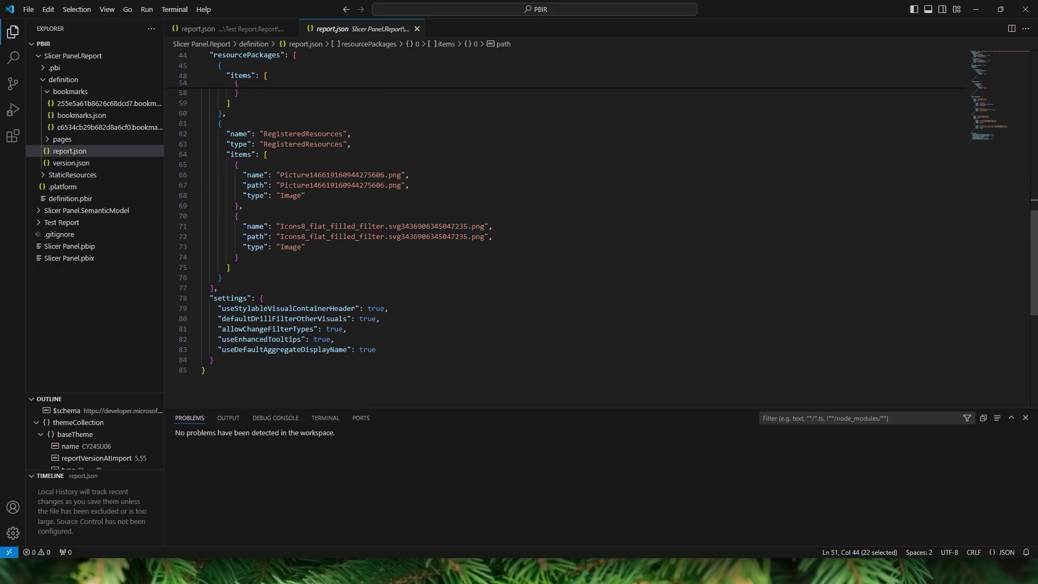
drag(246, 177, 345, 194)
click(362, 207)
click(435, 280)
key(ctrl+a)
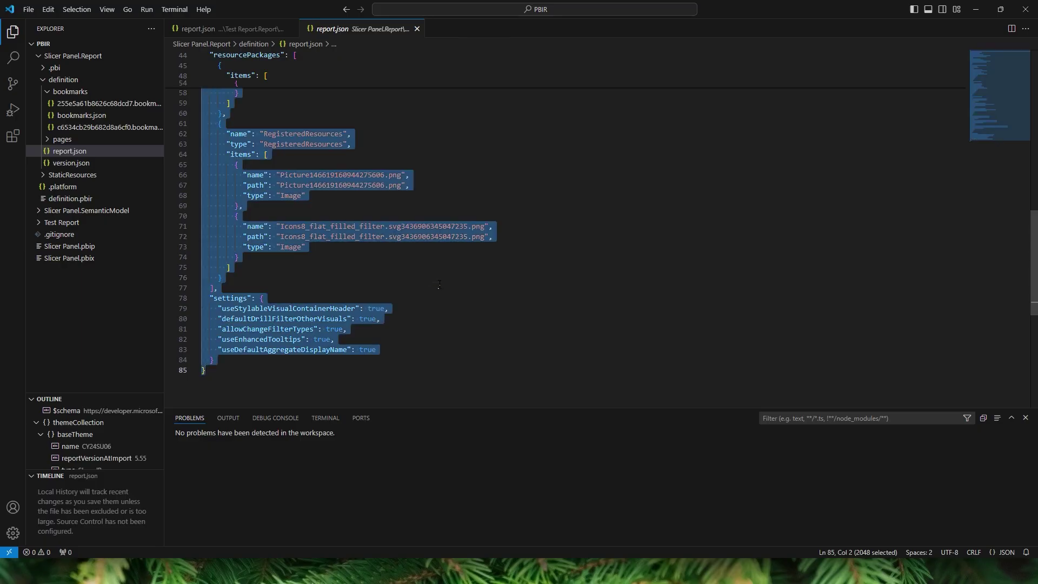
scroll(1019, 279, up, 10)
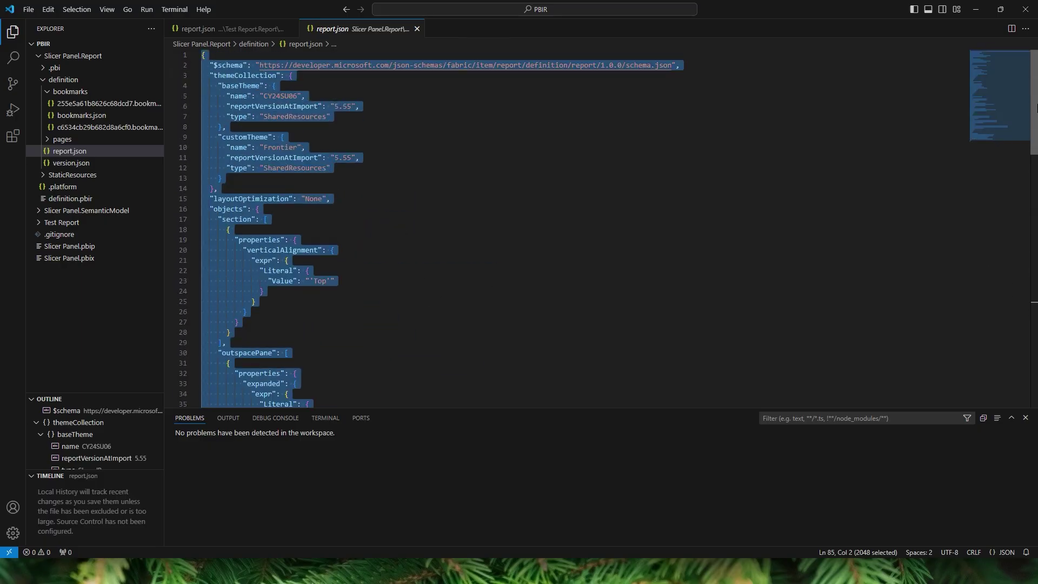
click(554, 261)
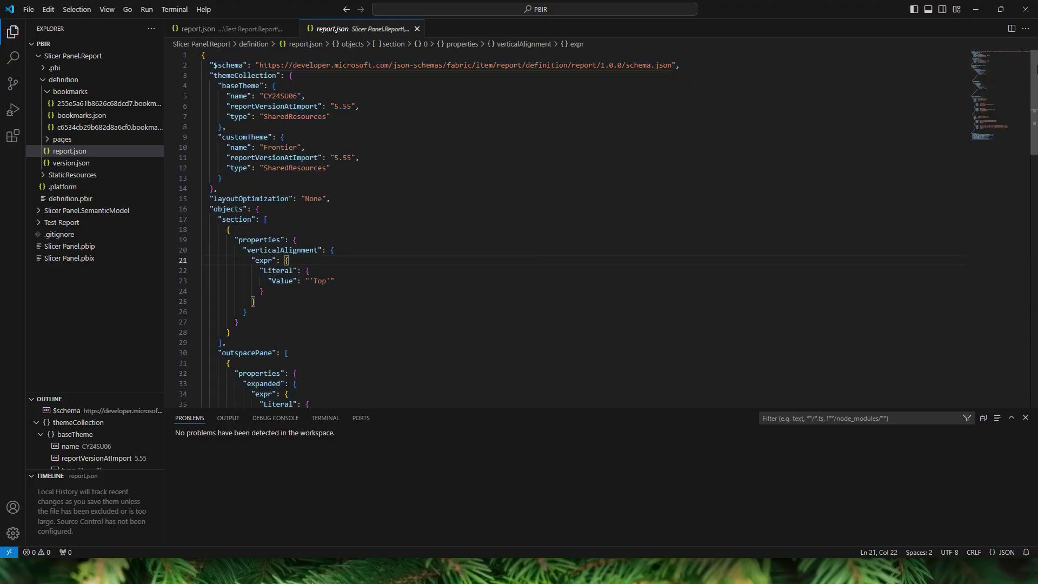
scroll(1033, 172, down, 12)
scroll(1033, 172, down, 7)
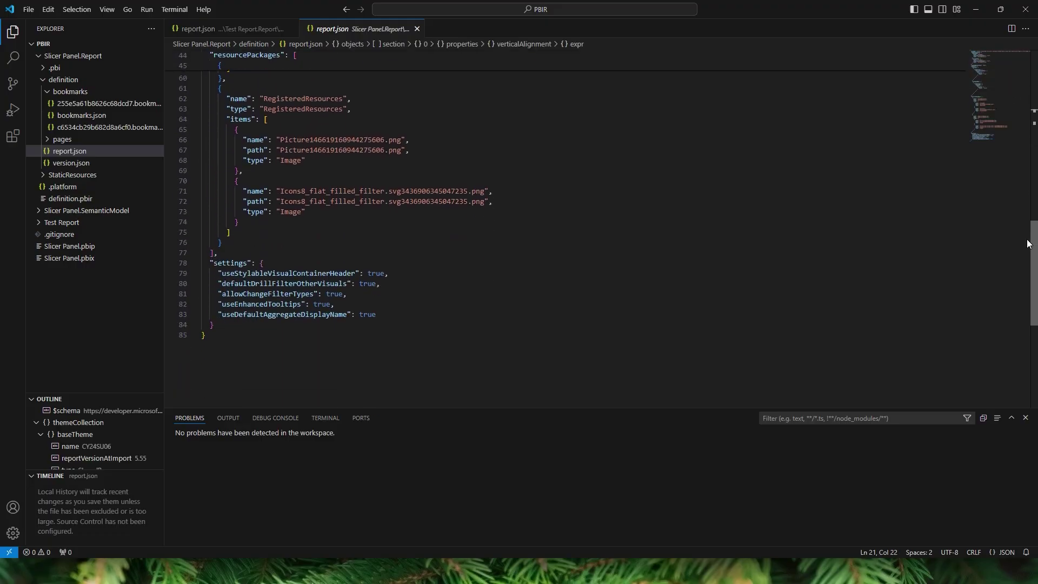
drag(216, 75, 306, 148)
scroll(323, 157, up, 7)
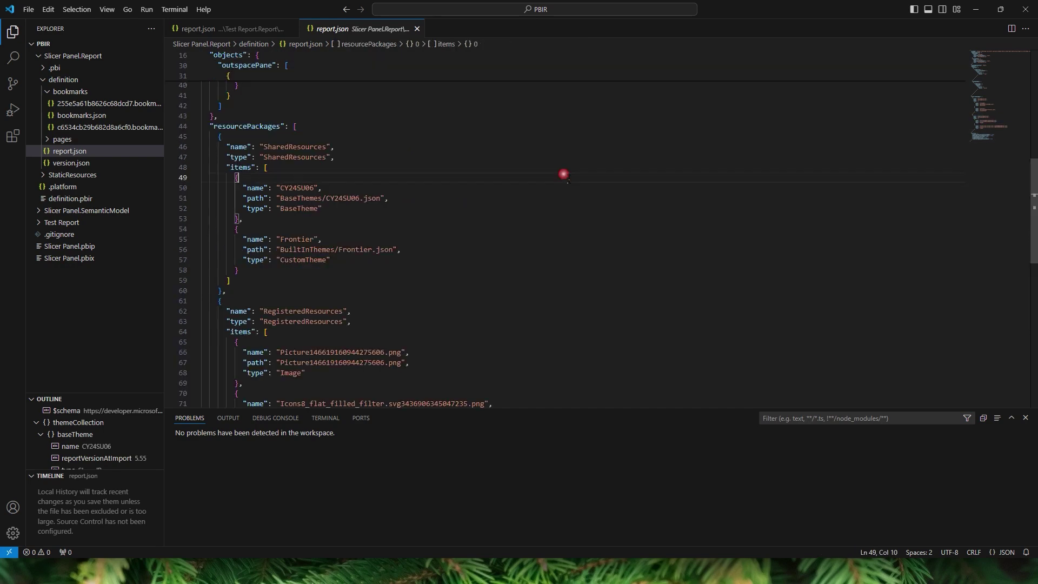
click(568, 179)
- Replace the entire content of Test Report.Report's report.json with the content of Slicer Panel.Report's report.json and save the file
key(ctrl+a)
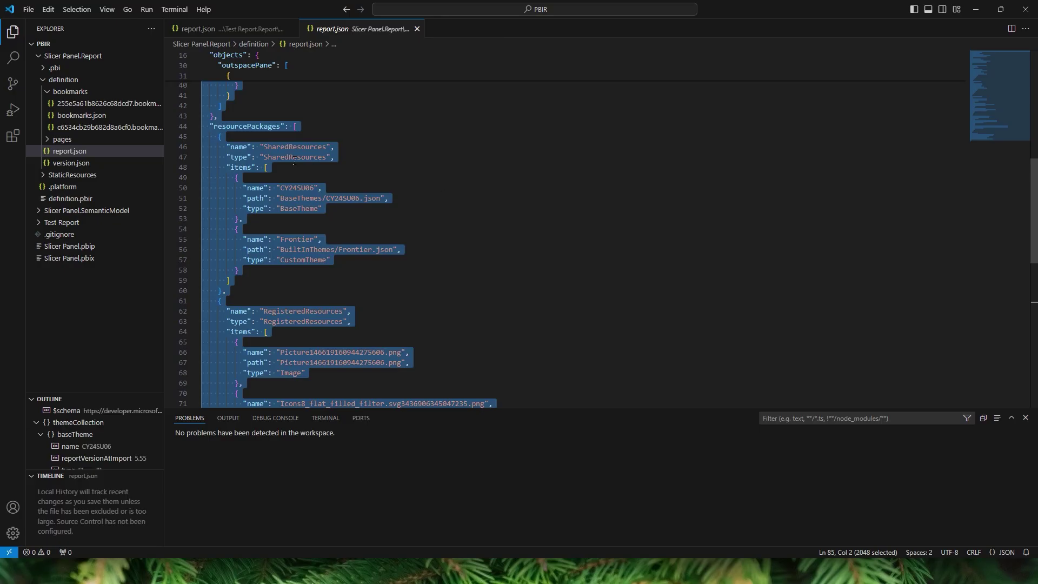
click(54, 222)
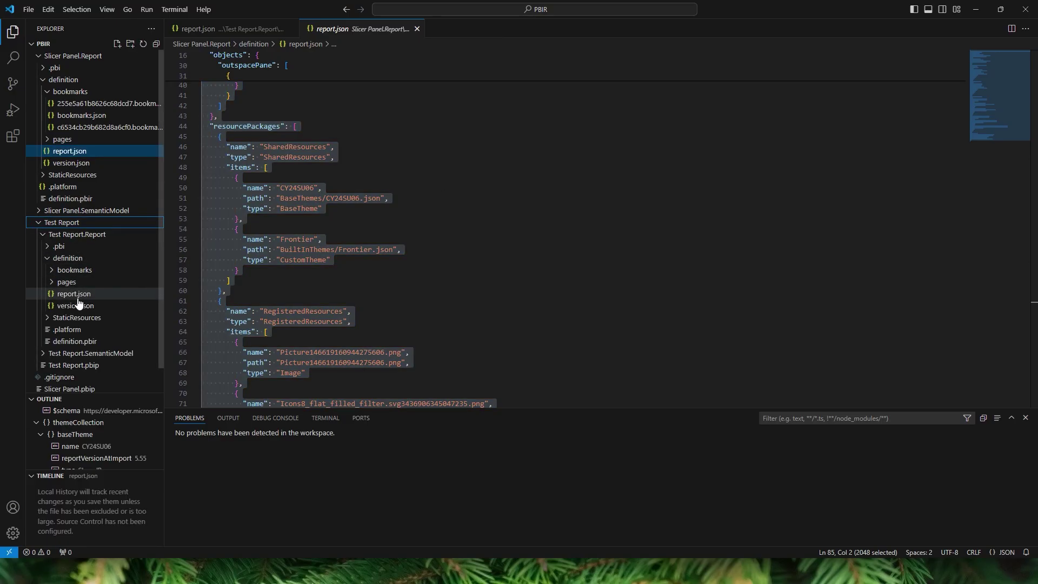
click(76, 294)
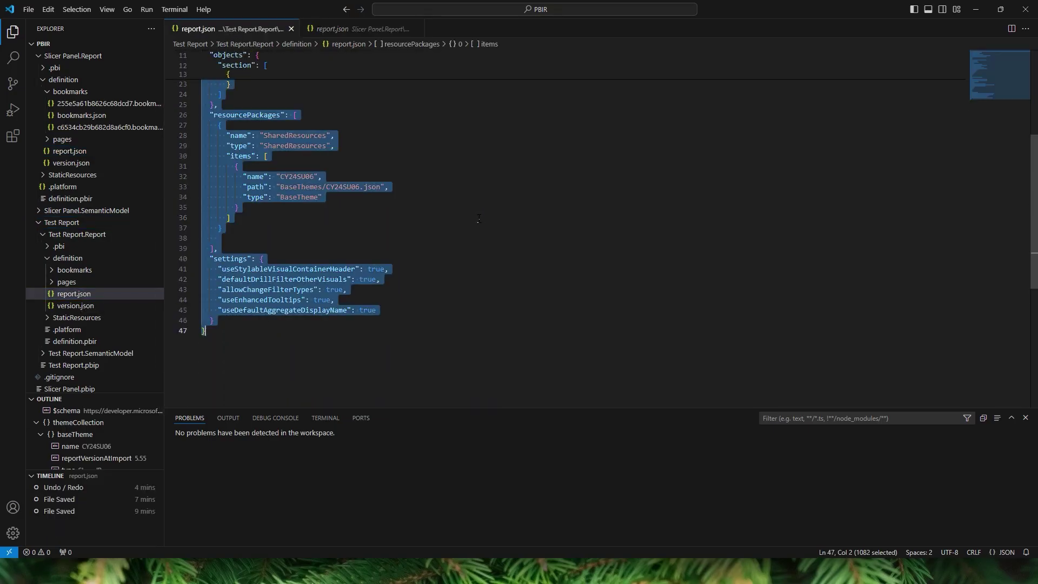
key(Delete)
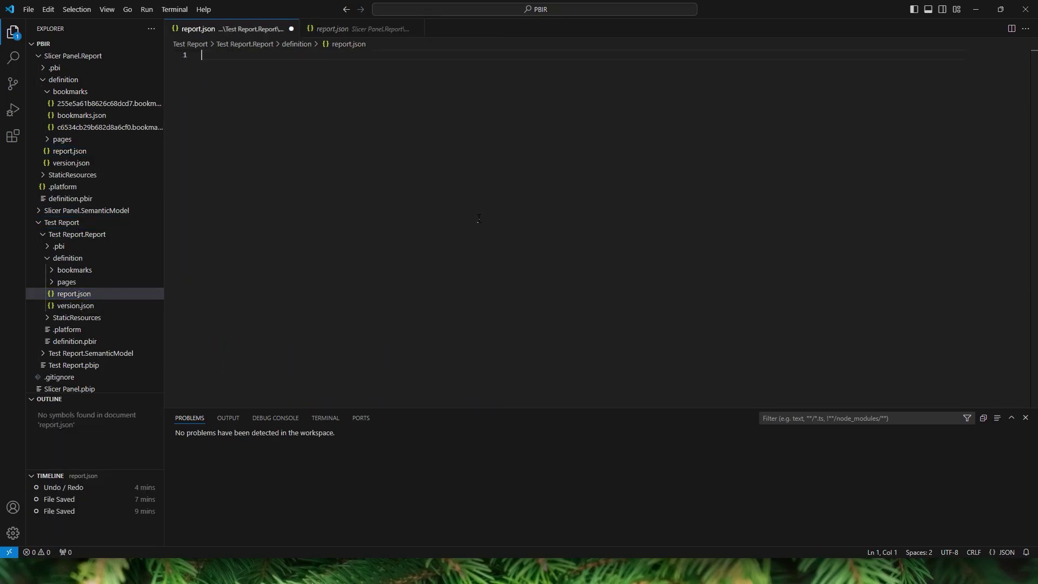
key(ctrl+v)
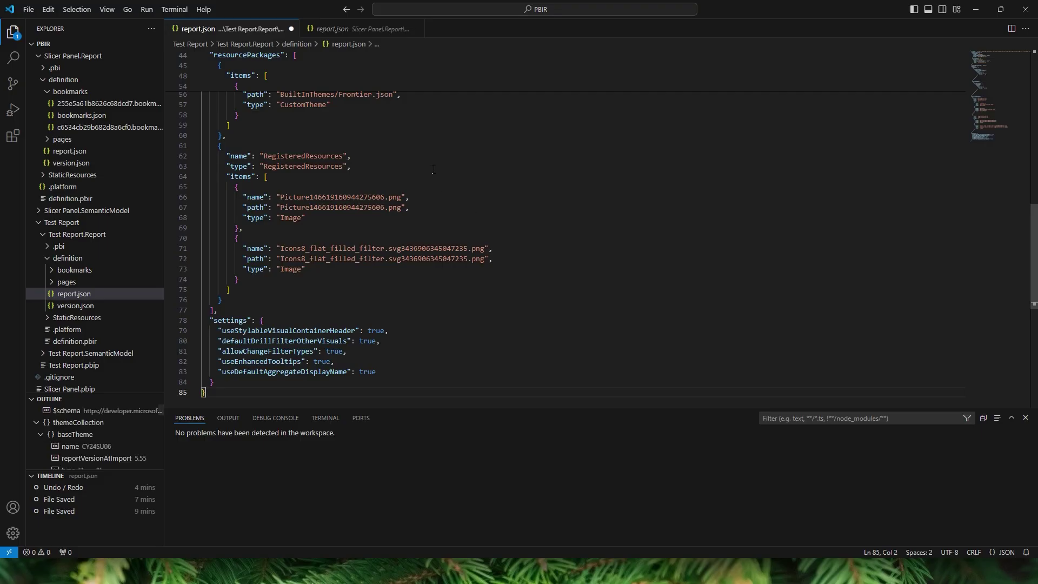
key(ctrl+s)
scroll(433, 170, up, 15)
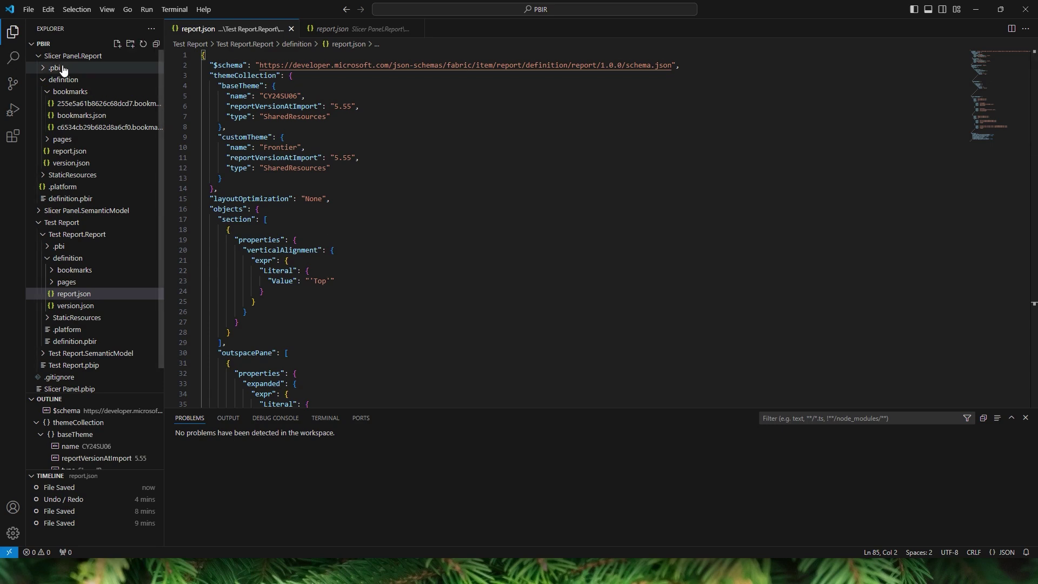
- Examine the filter icon and background image files in the RegisteredResources folder under Slicer Panel.Report's StaticResources
click(49, 80)
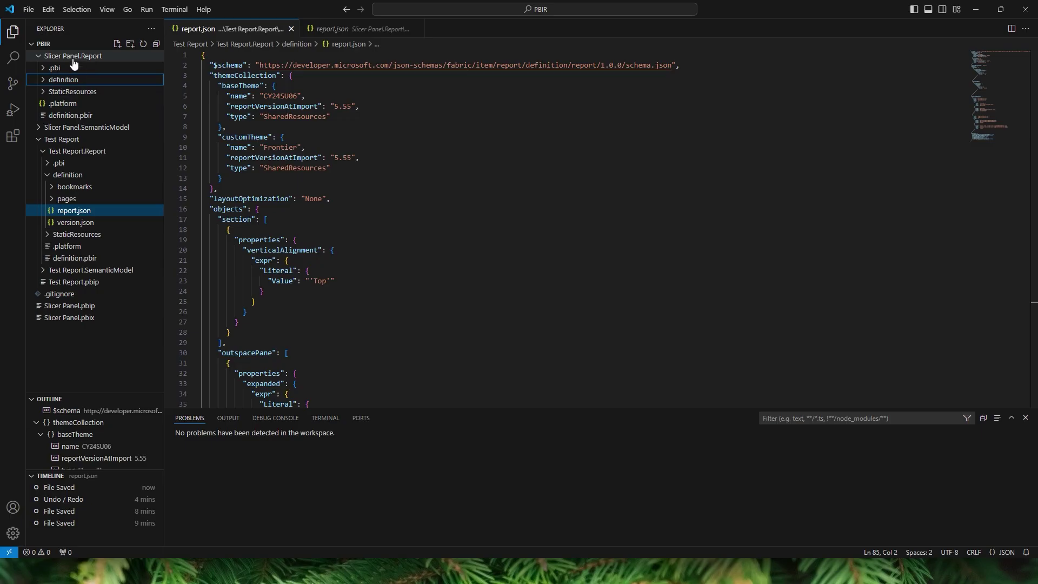
click(43, 93)
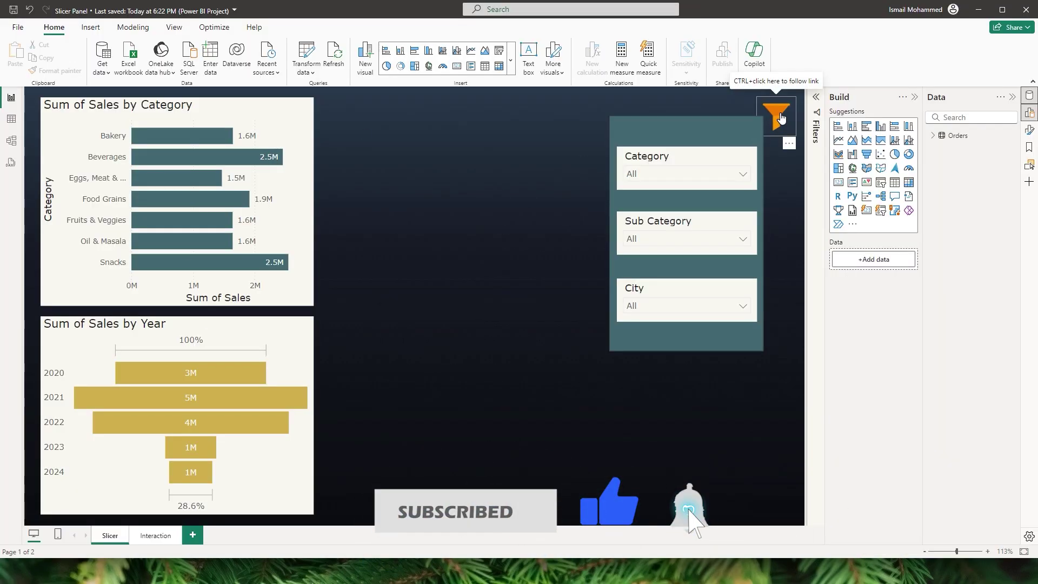
key(alt+Tab)
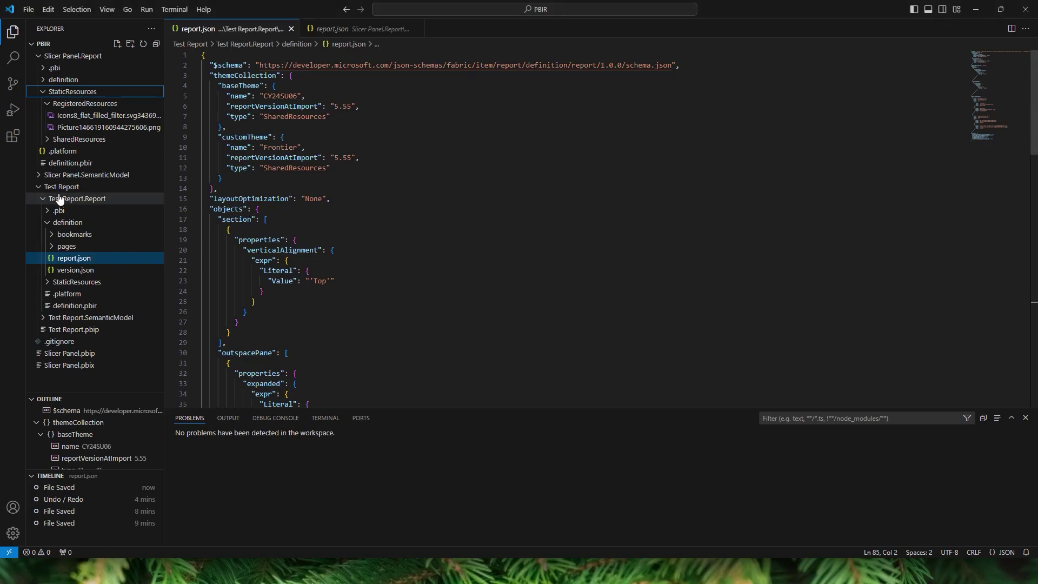
click(108, 116)
ctrl+click(109, 129)
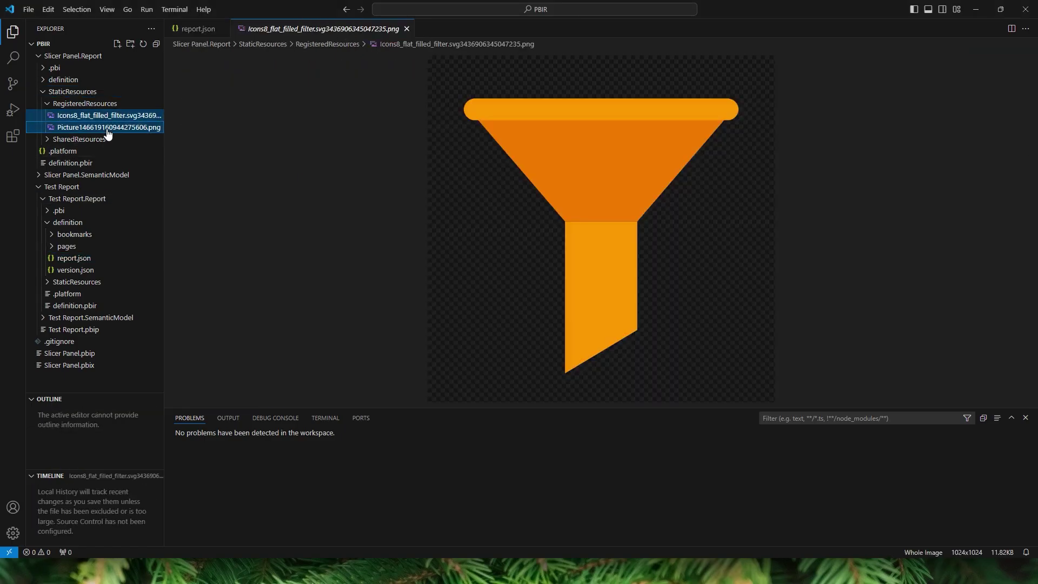
right_click(107, 129)
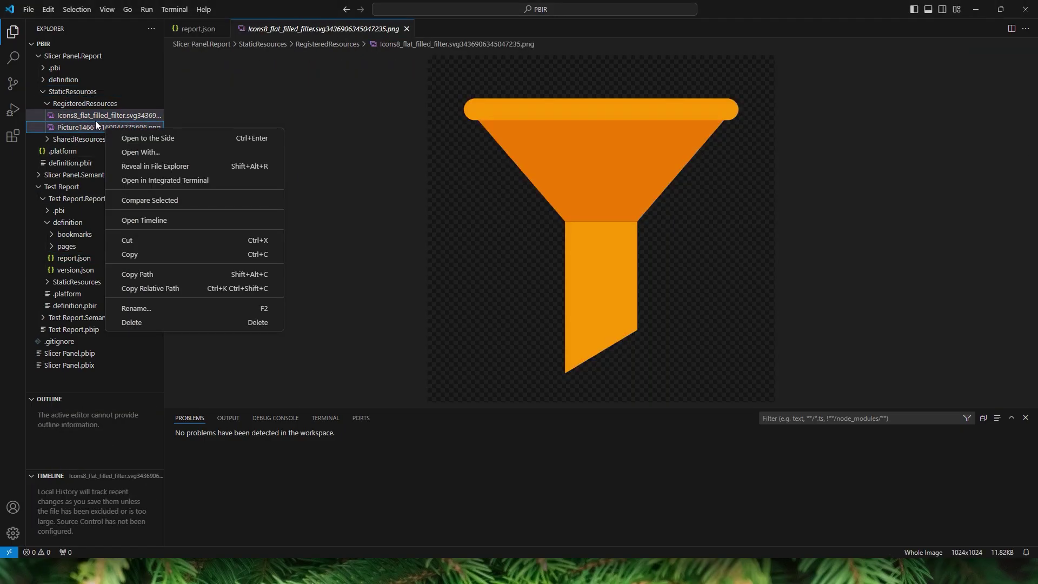
click(84, 107)
click(85, 103)
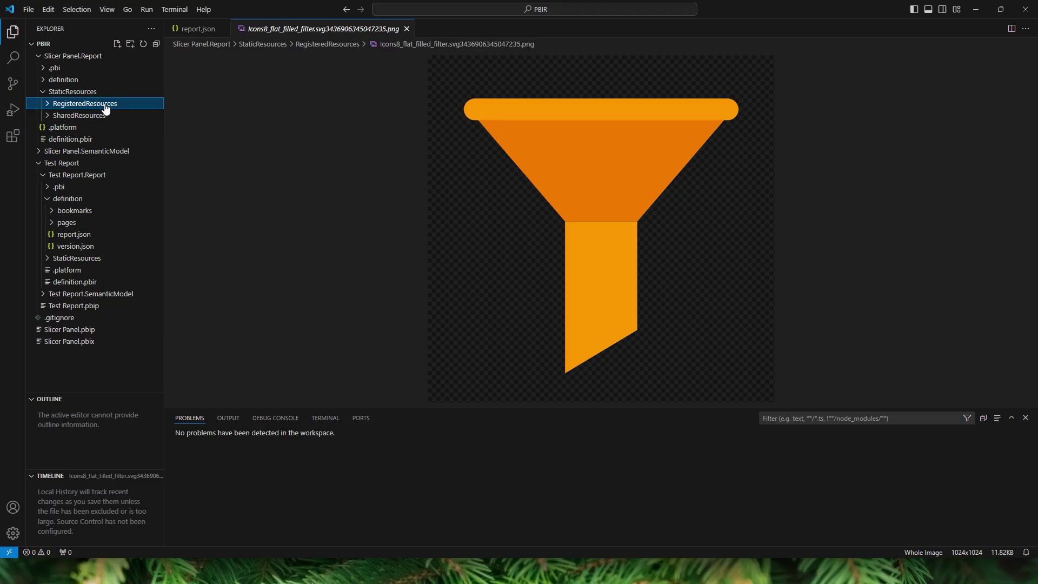
- Copy the RegisteredResources folder from Slicer Panel.Report's StaticResources into Test Report.Report's StaticResources folder and check its contents
right_click(88, 107)
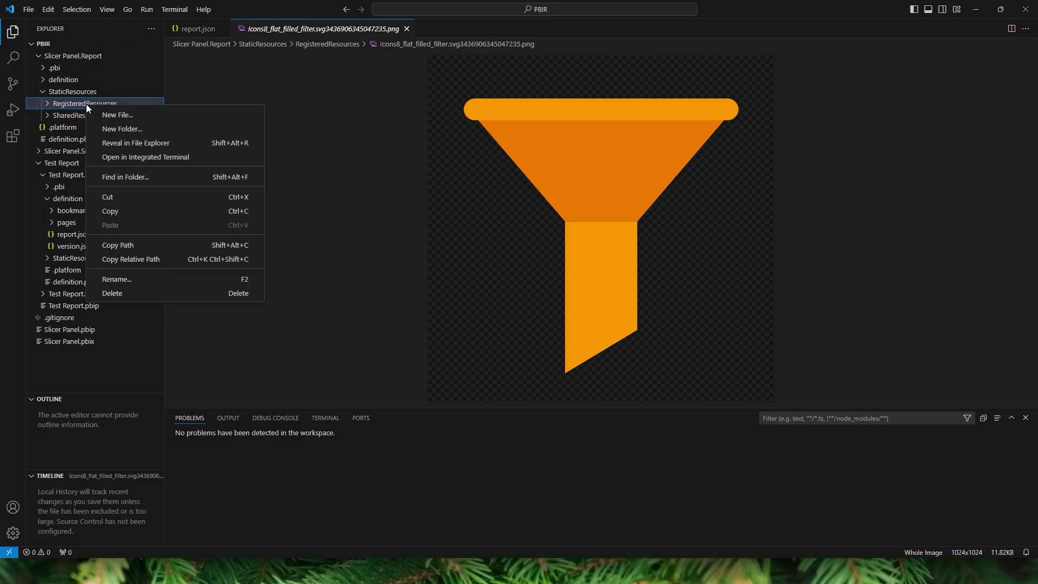
click(134, 216)
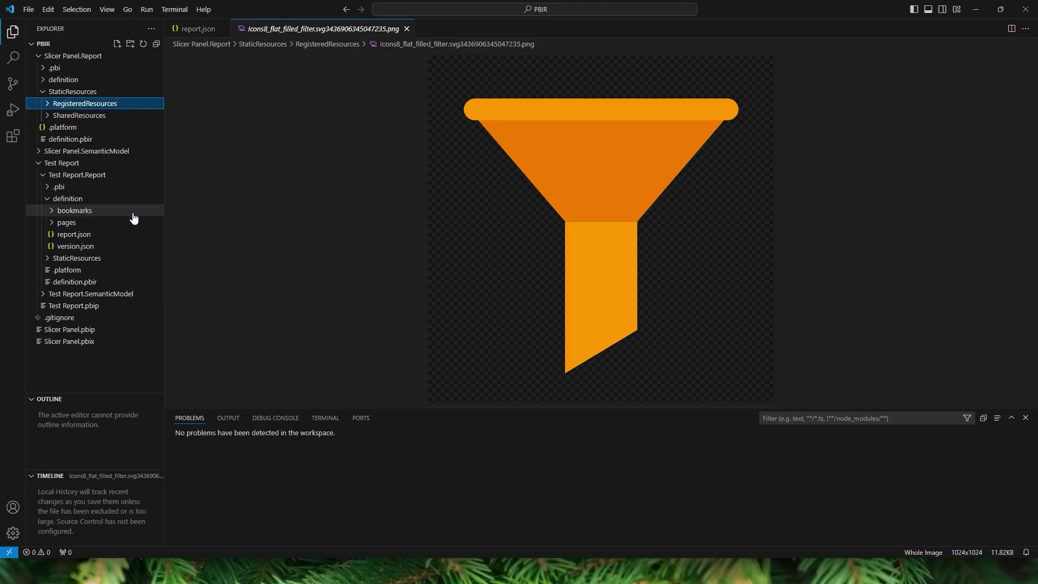
click(47, 296)
click(45, 296)
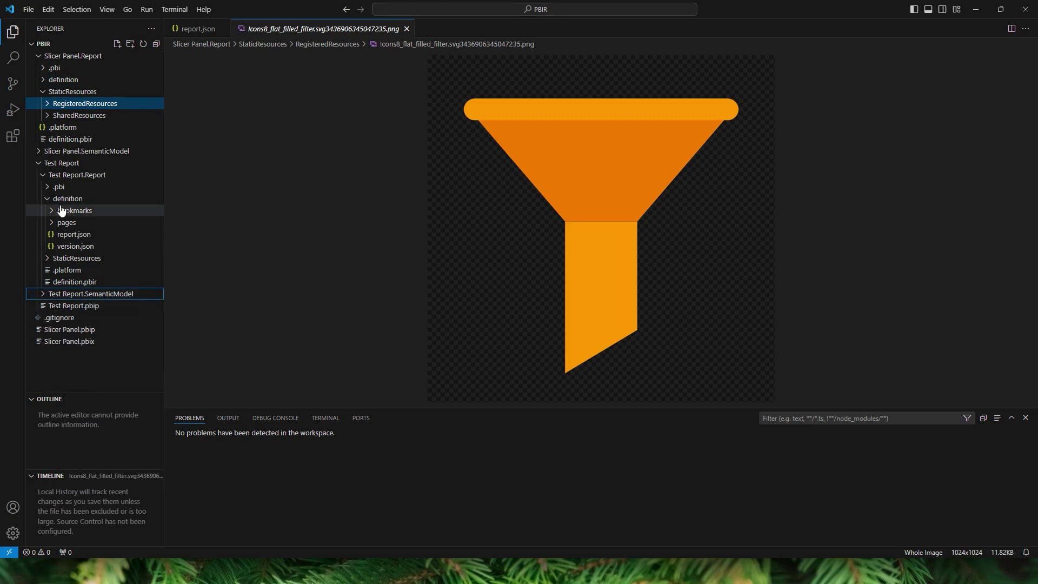
click(51, 200)
click(57, 210)
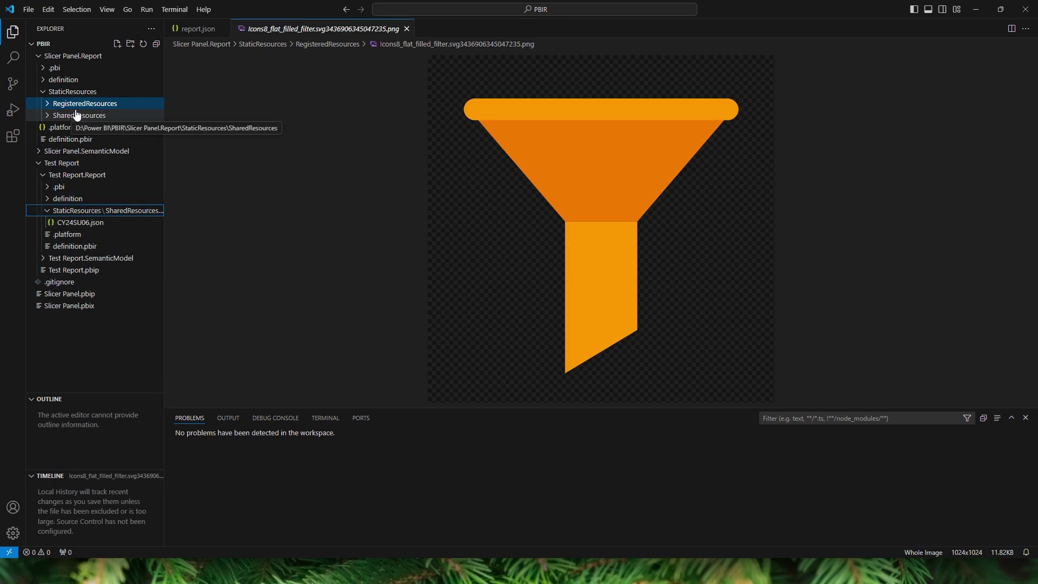
right_click(80, 209)
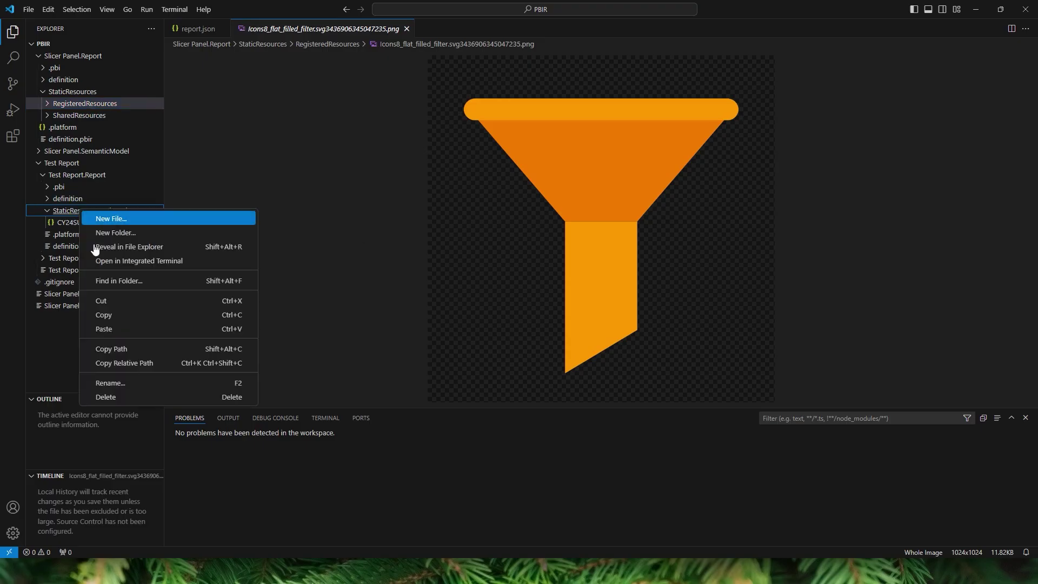
click(104, 328)
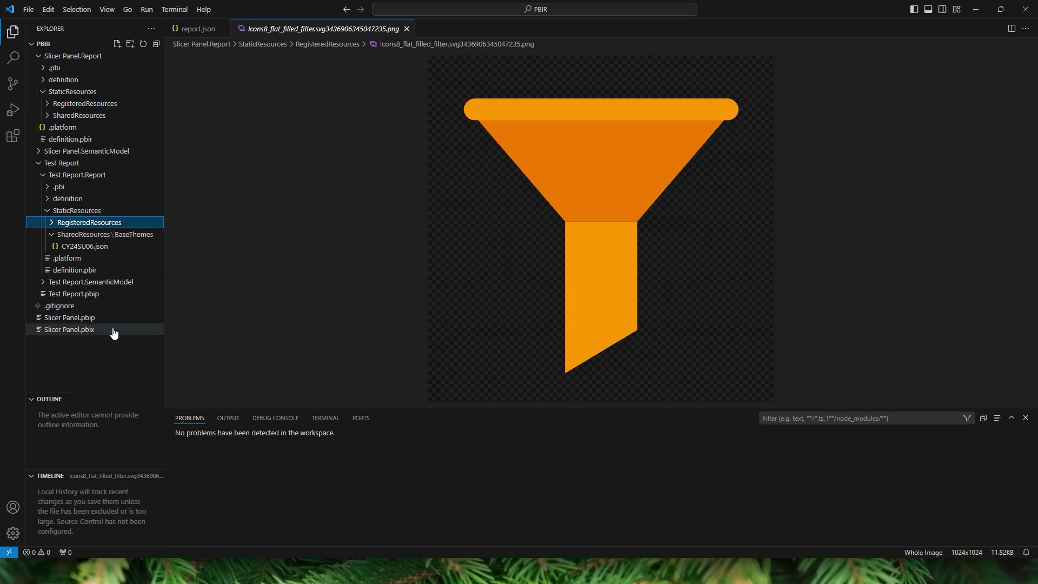
click(102, 228)
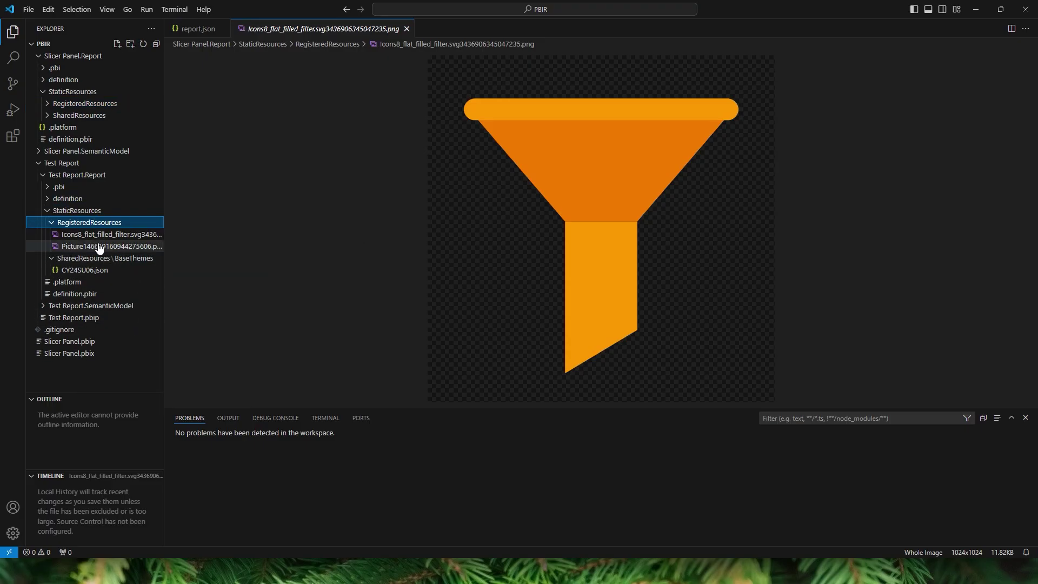
click(268, 174)
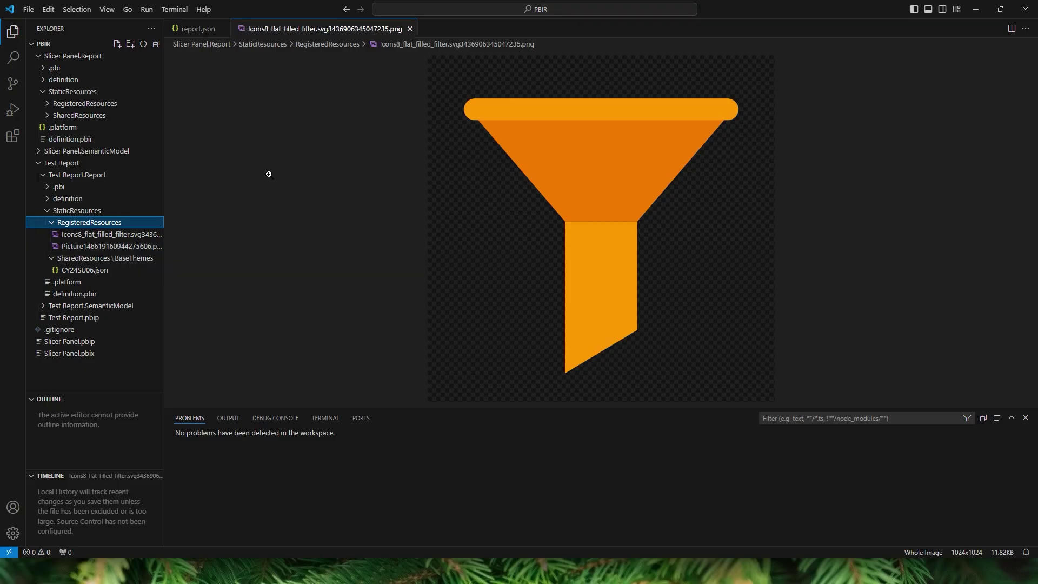
- Open Test Report.pbip in Power BI, show the Slicer page and dismiss the PBIR preview notice
key(alt+Tab)
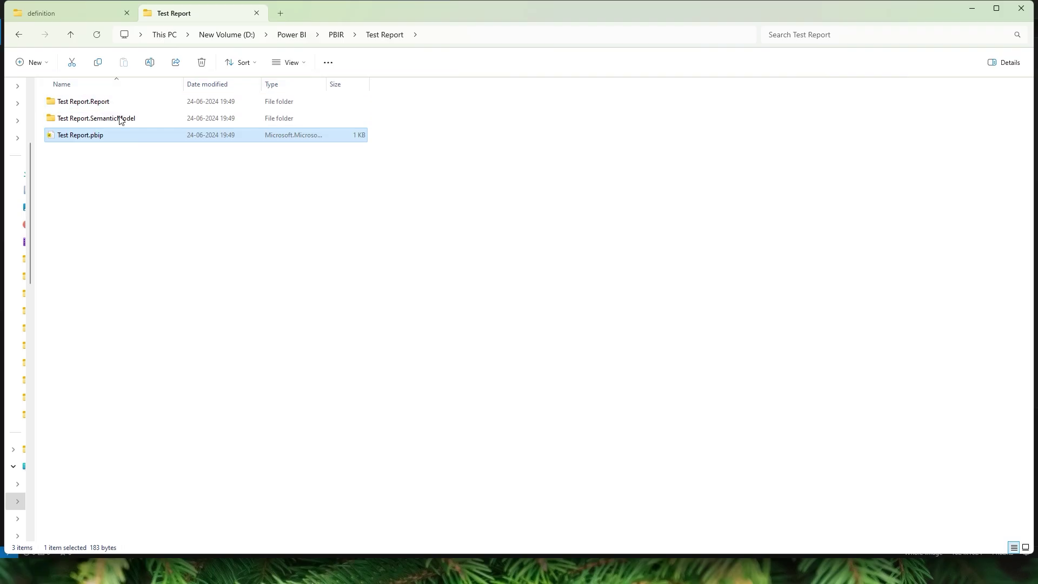
double_click(108, 140)
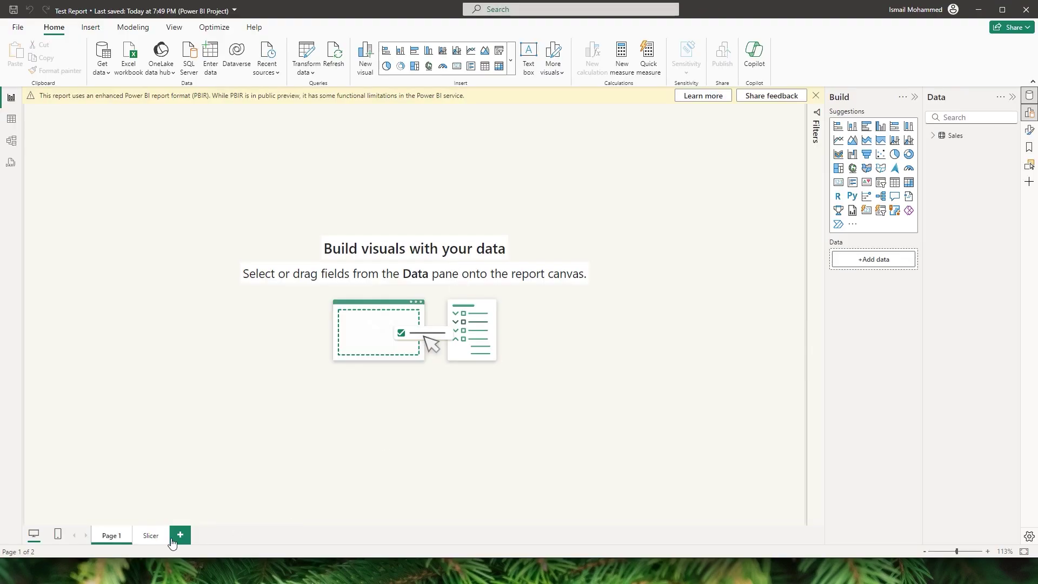
click(151, 544)
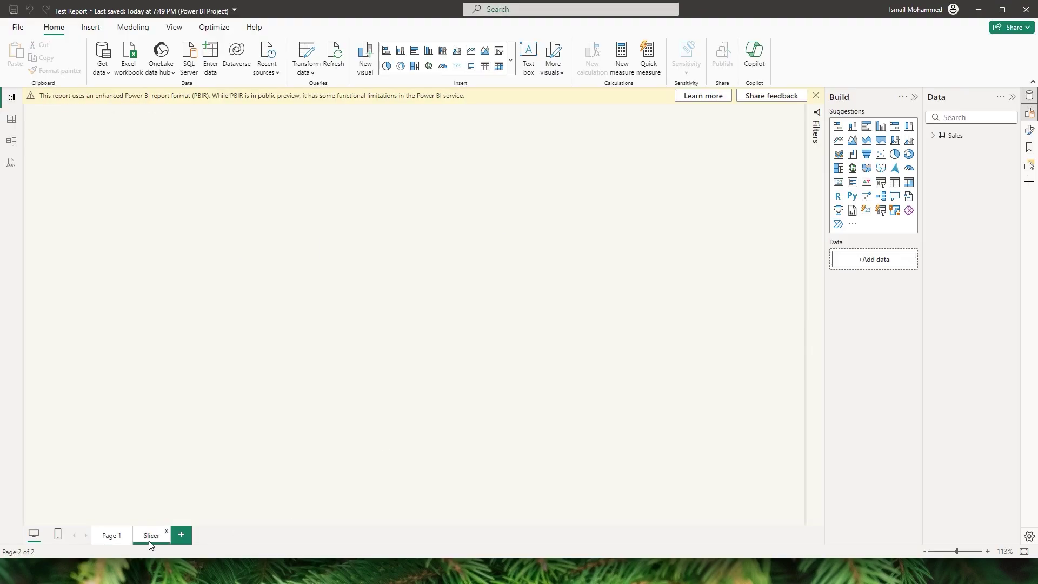
click(816, 96)
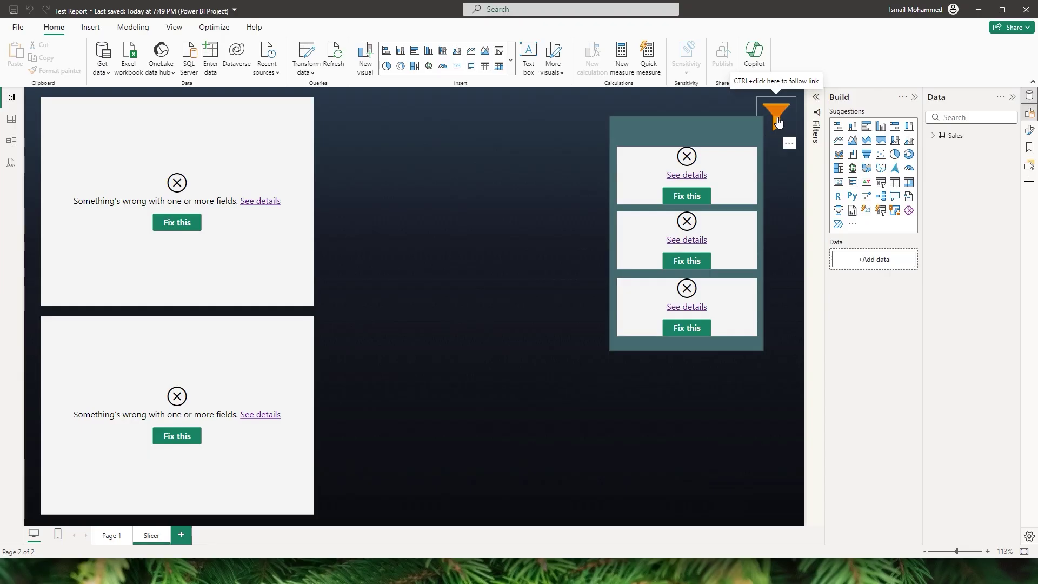
- Replace the broken Category field of the first slicer with the Category field from the Sales table
click(719, 157)
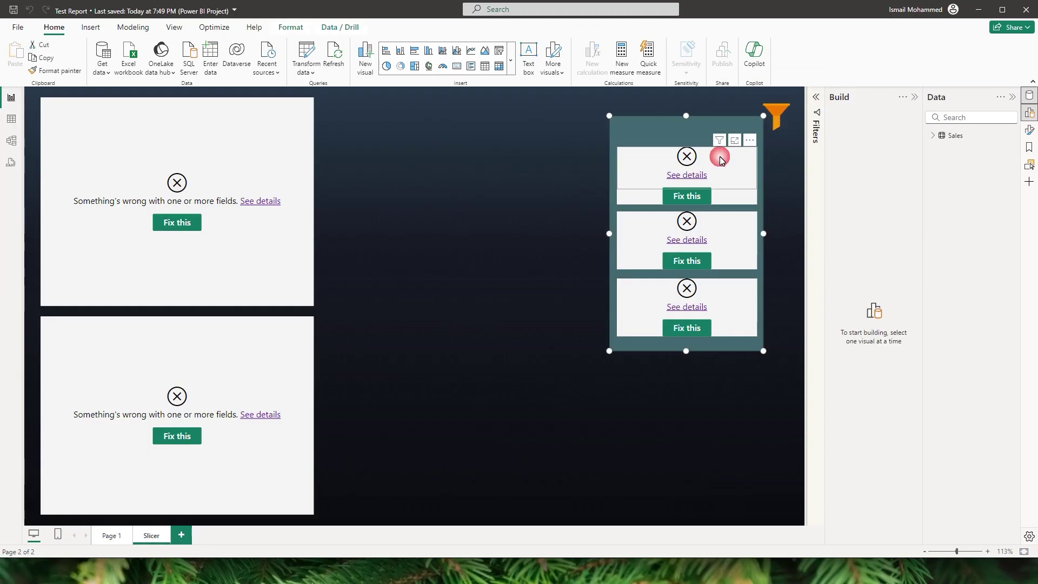
click(719, 157)
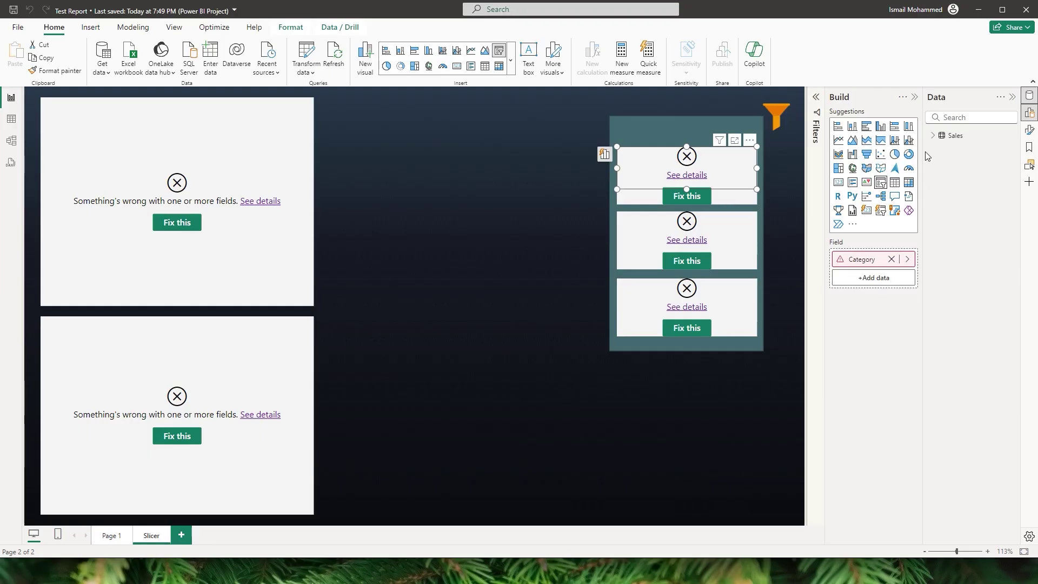
click(932, 136)
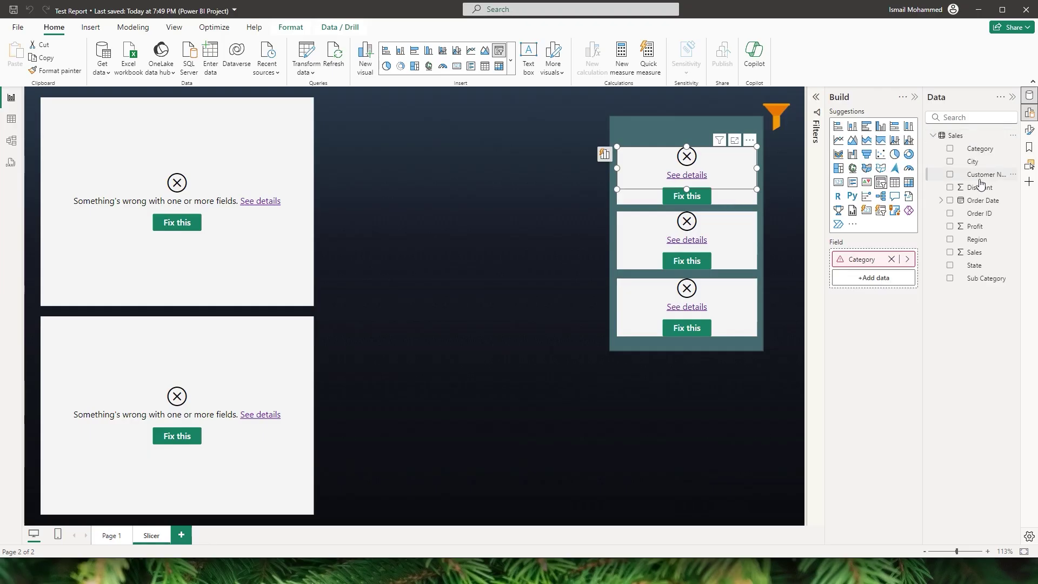
click(891, 259)
drag(981, 150, 874, 262)
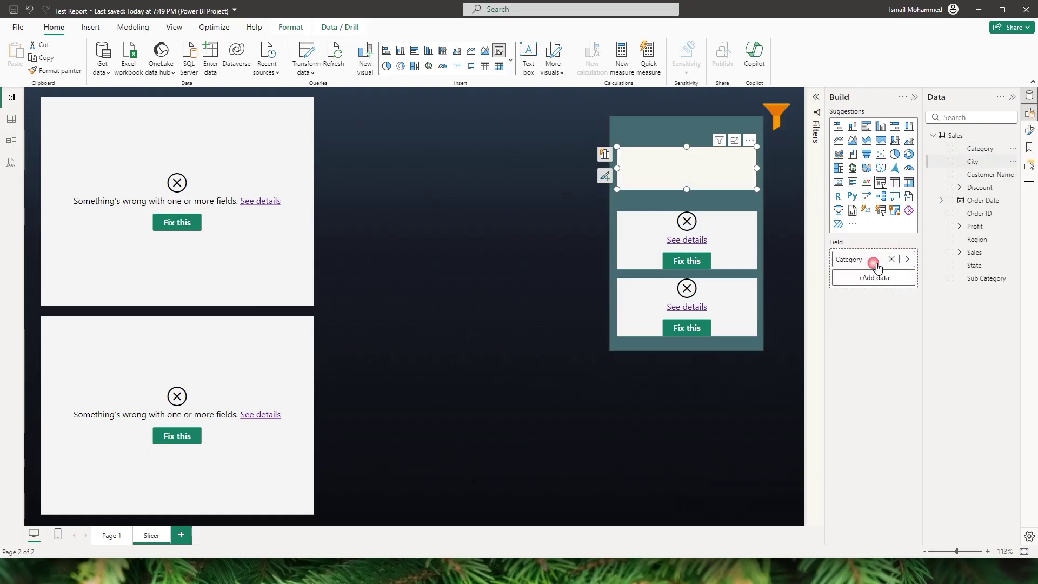
- Repair the second slicer with the Sub Category field and the third slicer with the City field from the Sales table
click(709, 237)
click(896, 259)
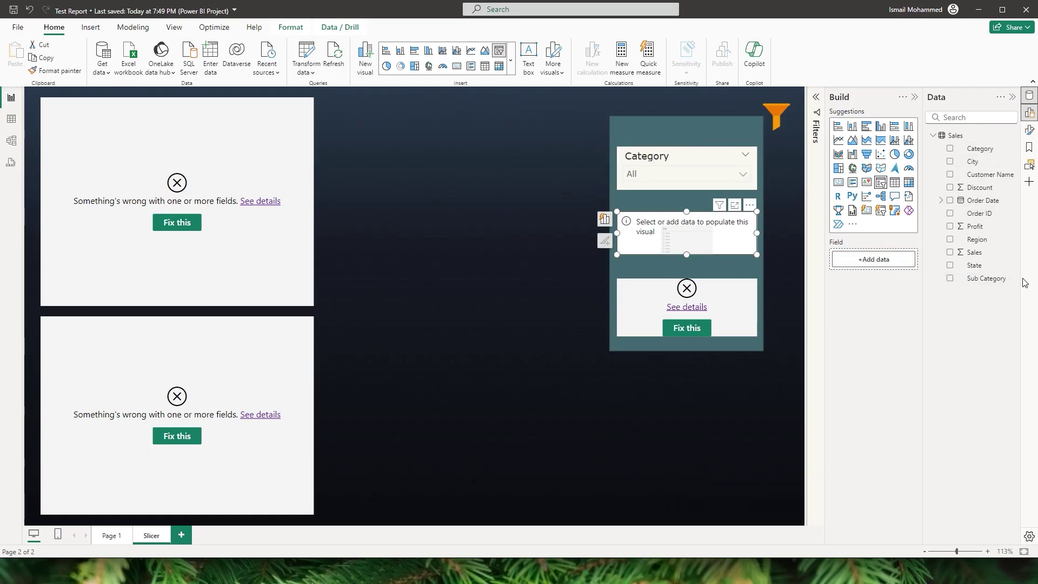
drag(986, 278, 887, 264)
click(746, 290)
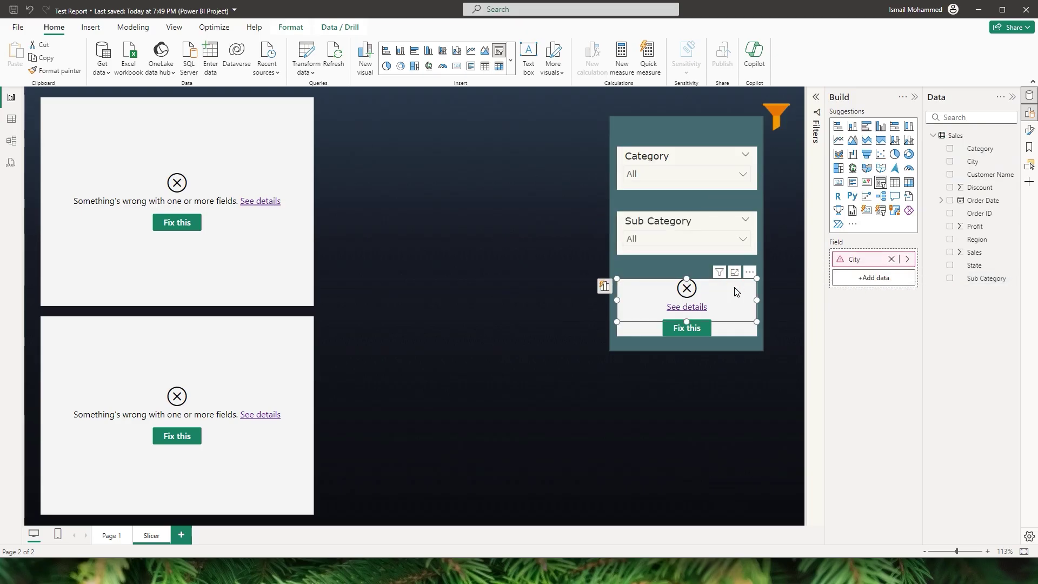
drag(981, 173, 873, 265)
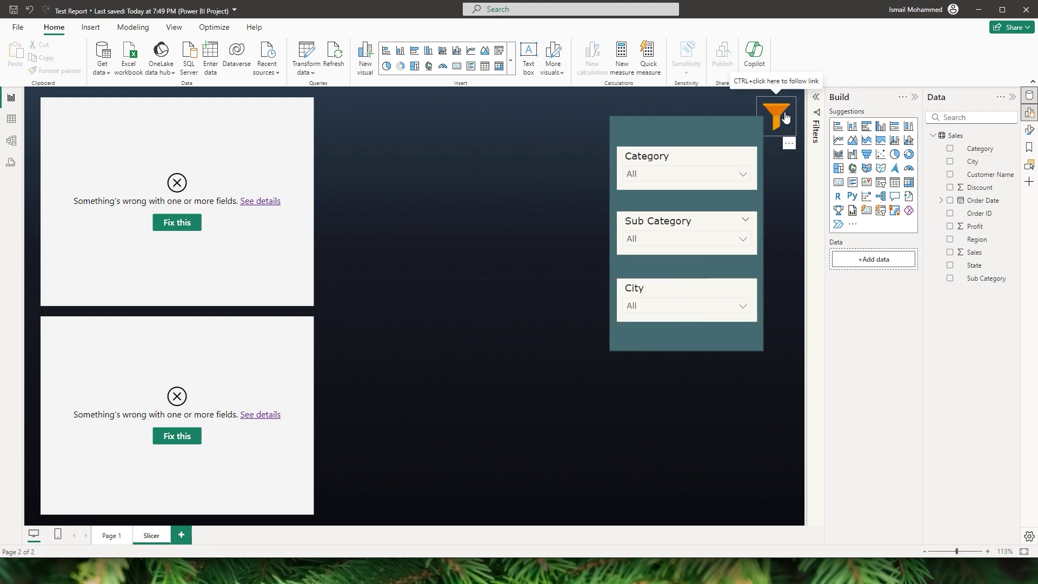
- Show the report's bookmarks and test hiding and showing the slicer panel with the funnel icon
click(1029, 147)
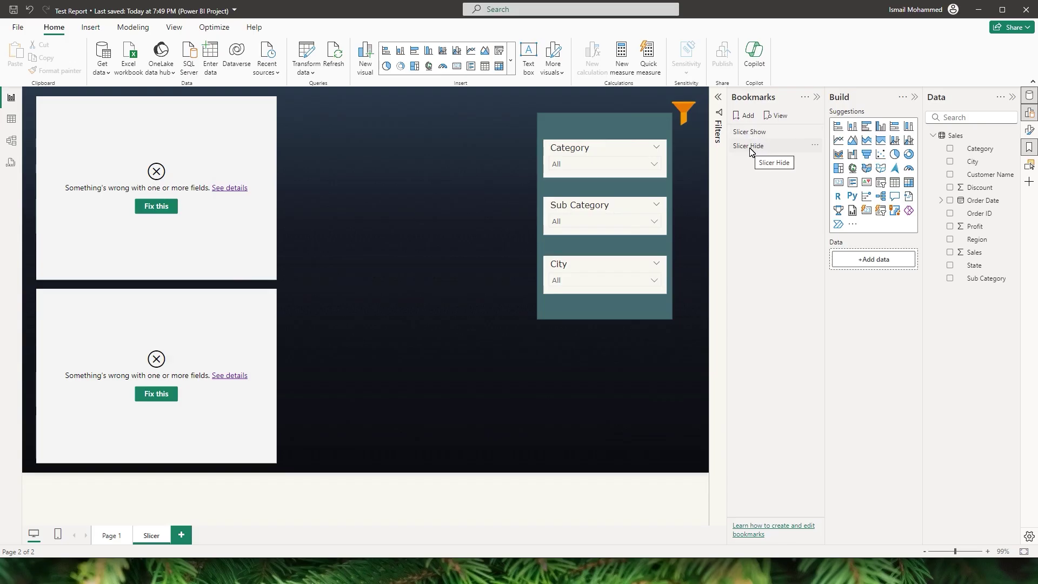
ctrl+click(688, 111)
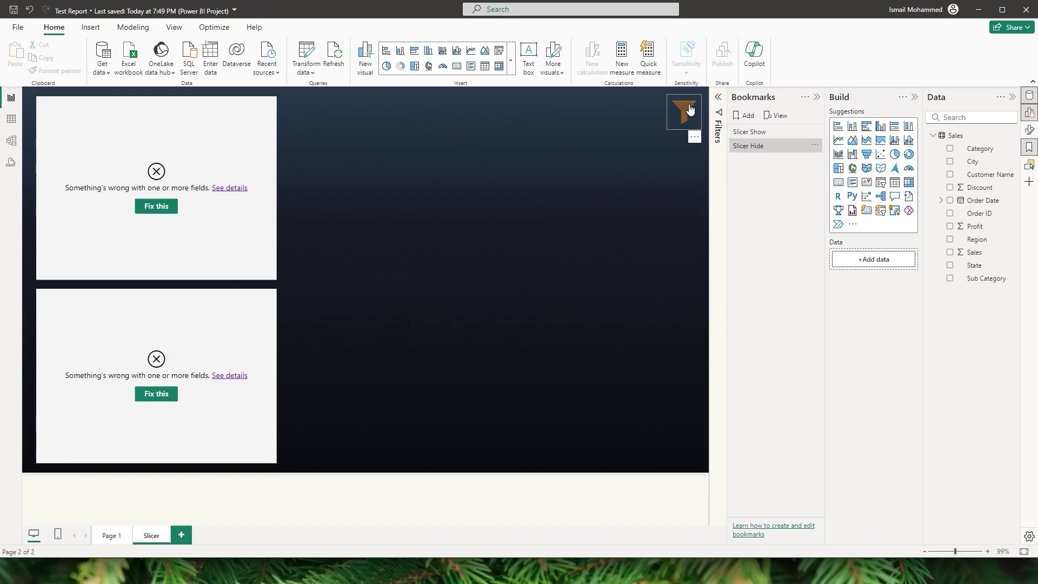
ctrl+click(689, 111)
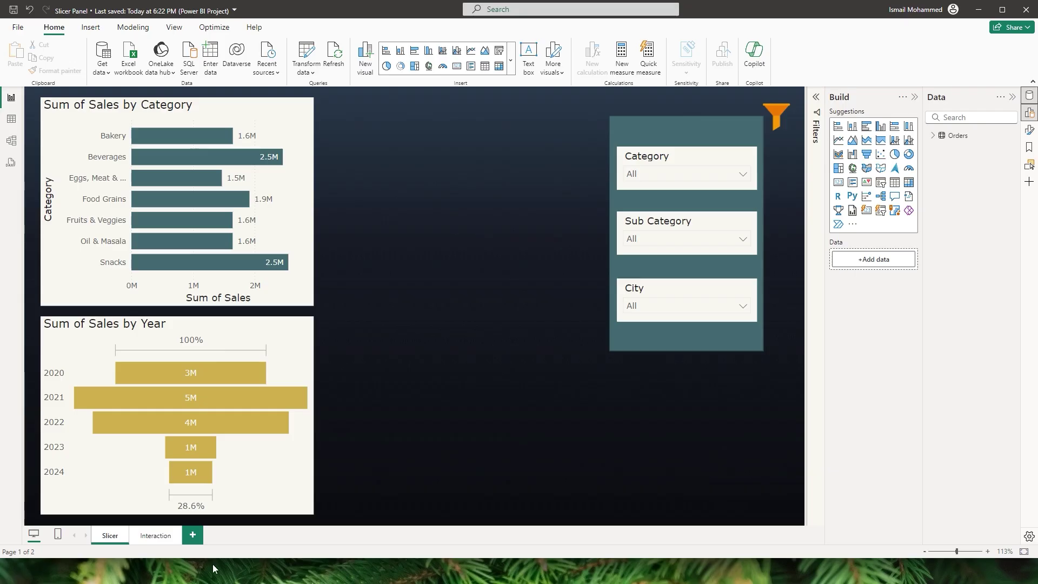
- Switch to the Slicer Panel report's Interaction page, turn on interaction editing and examine how selecting 2020 in Sum of Sales by Year affects other charts
click(156, 535)
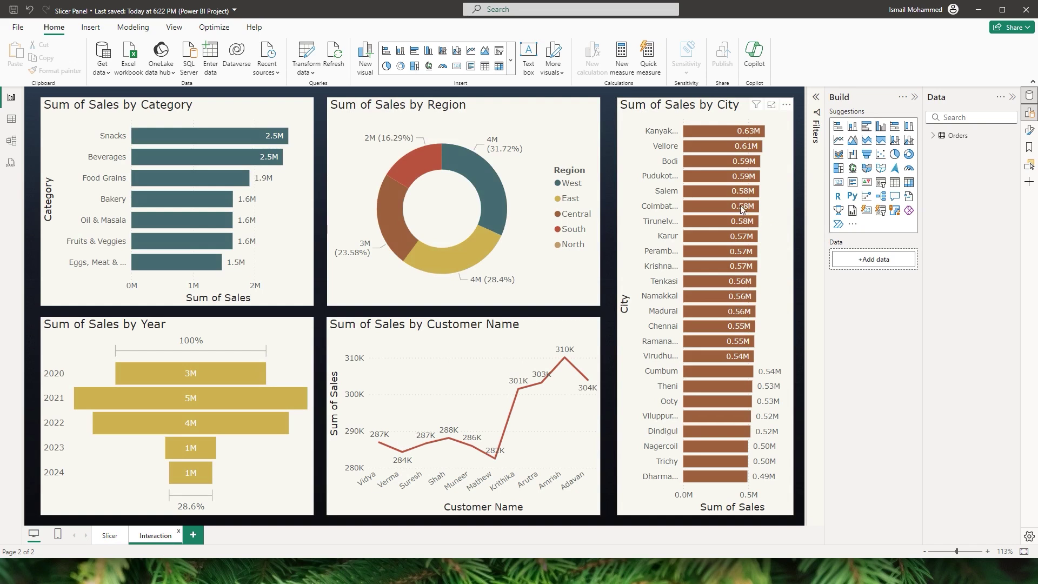
click(104, 119)
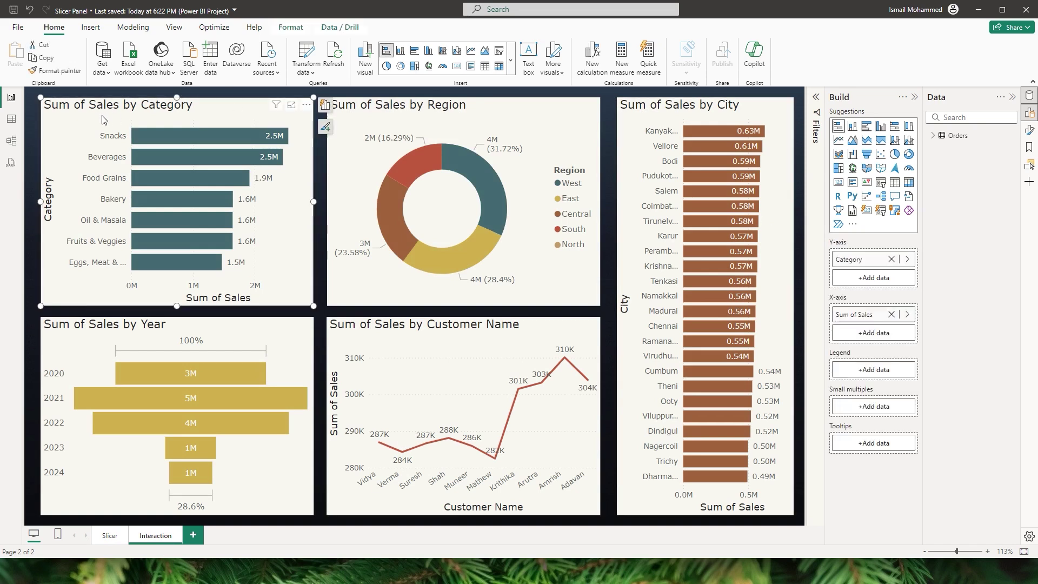
click(290, 27)
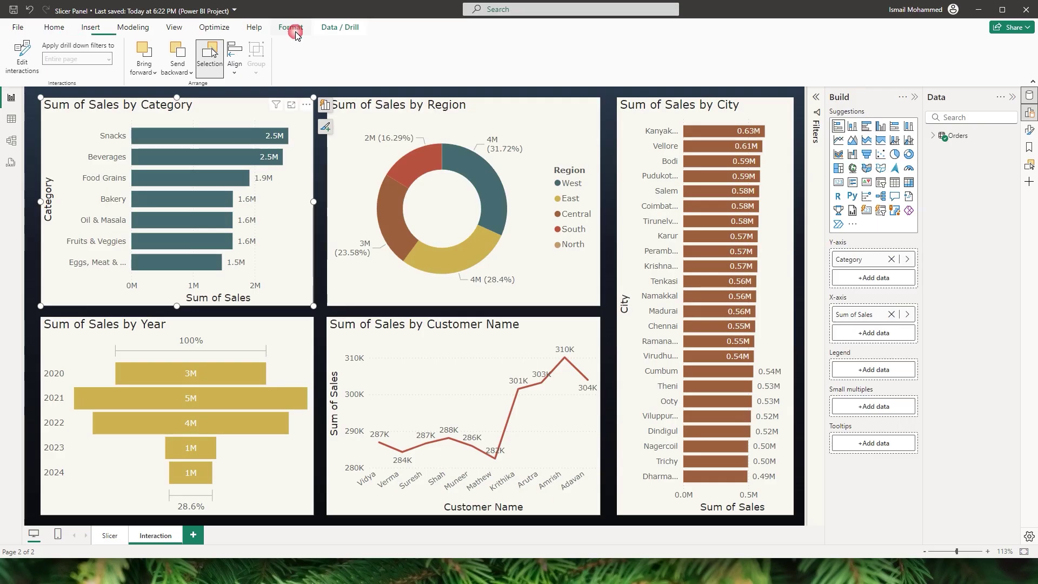
click(20, 61)
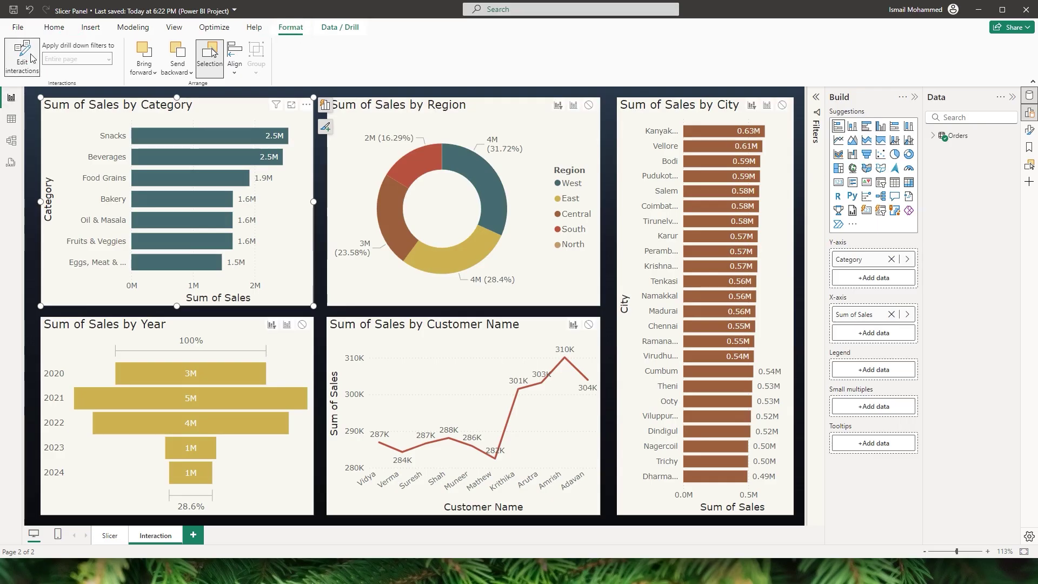
click(575, 105)
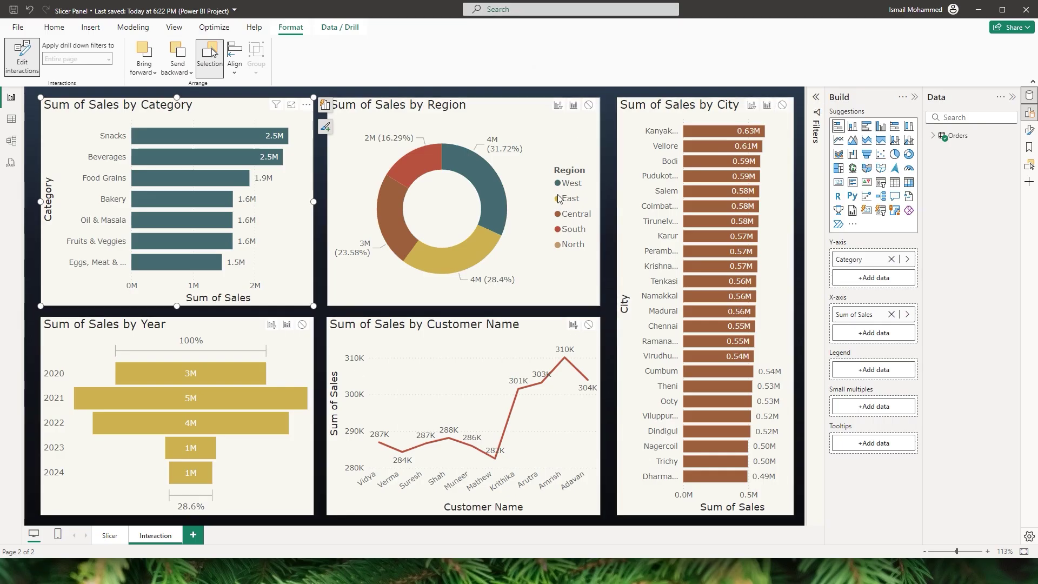
click(232, 375)
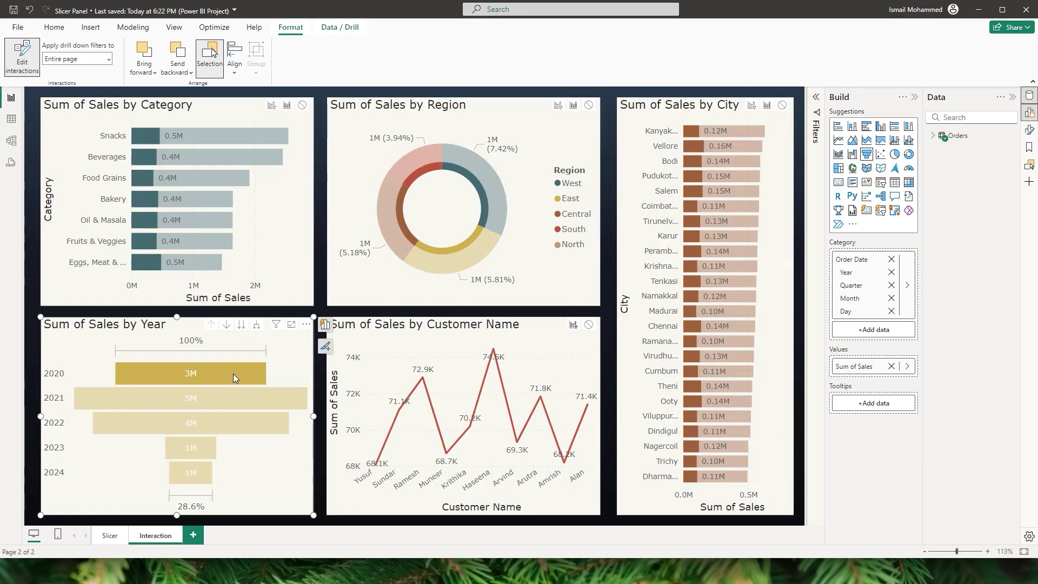
mouse_move(436, 391)
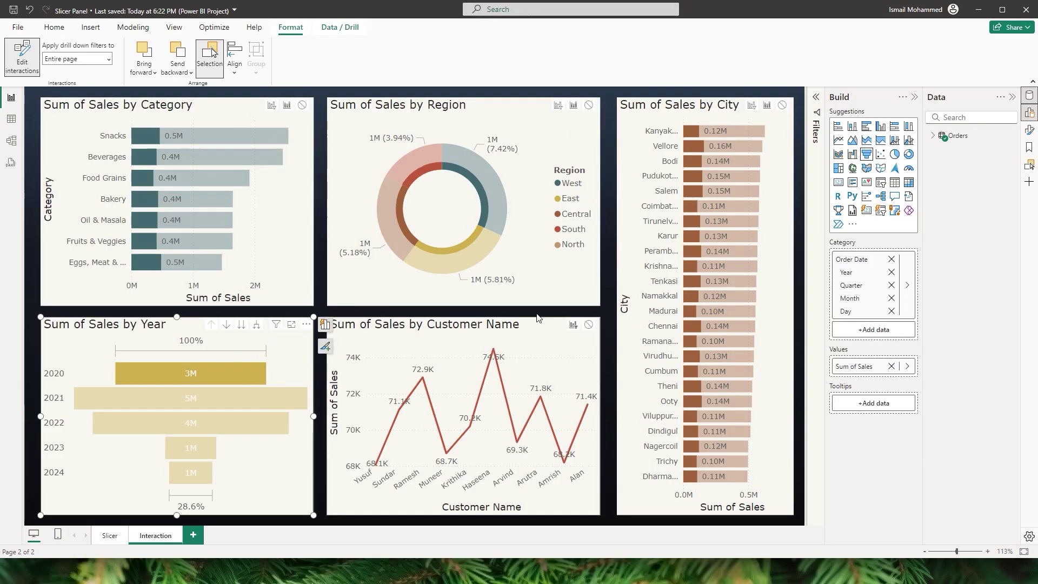
- Make selections in Sum of Sales by Year filter the Sum of Sales by Category chart
click(272, 106)
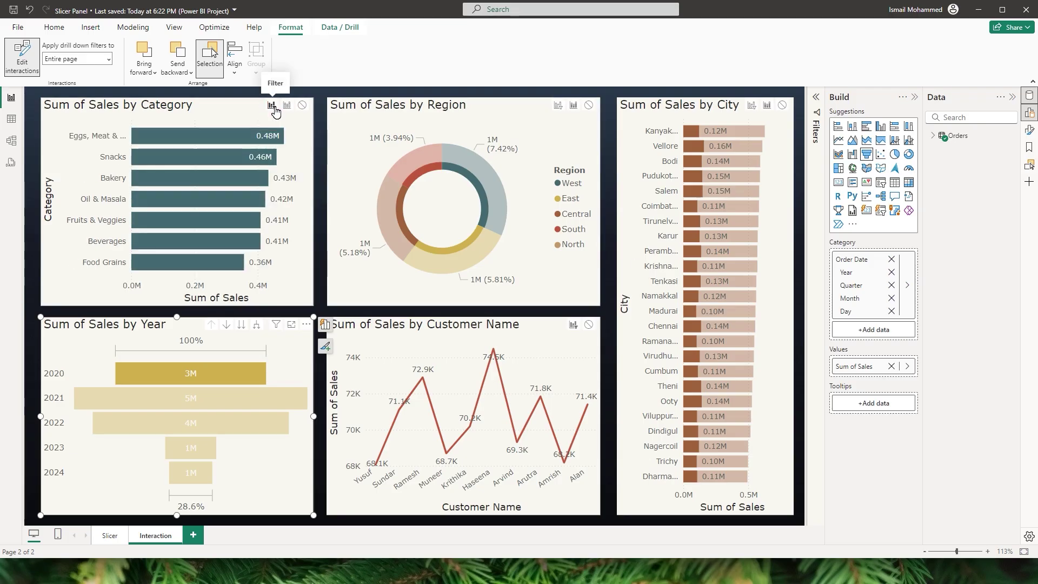
- Switch to Visual Studio Code and open the visualInteractions section of page.json in the Slicer Panel.Report page folder f4164f596c8238734f25
key(alt+Tab)
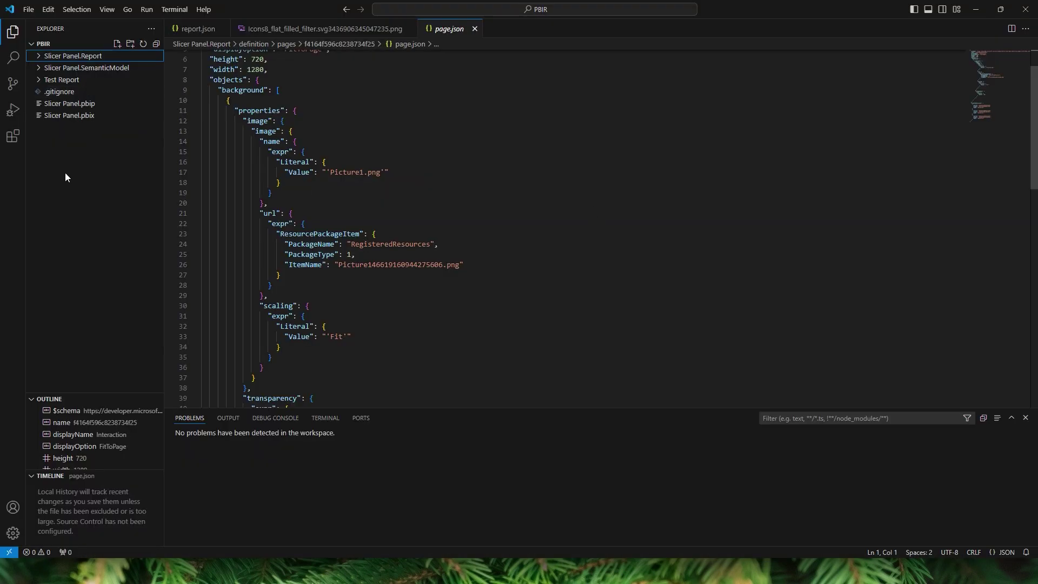
click(49, 58)
click(61, 105)
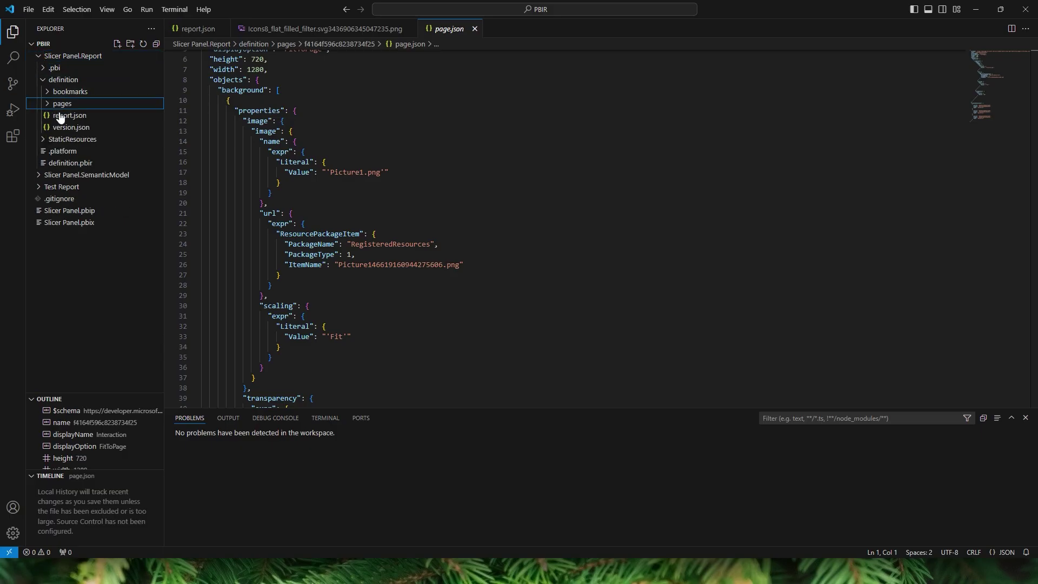
click(61, 104)
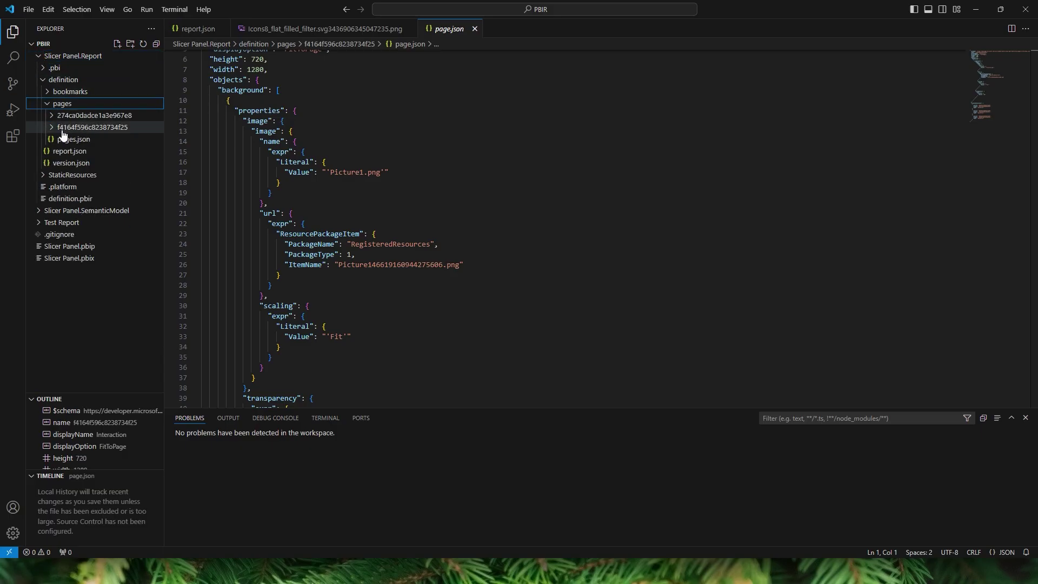
click(63, 130)
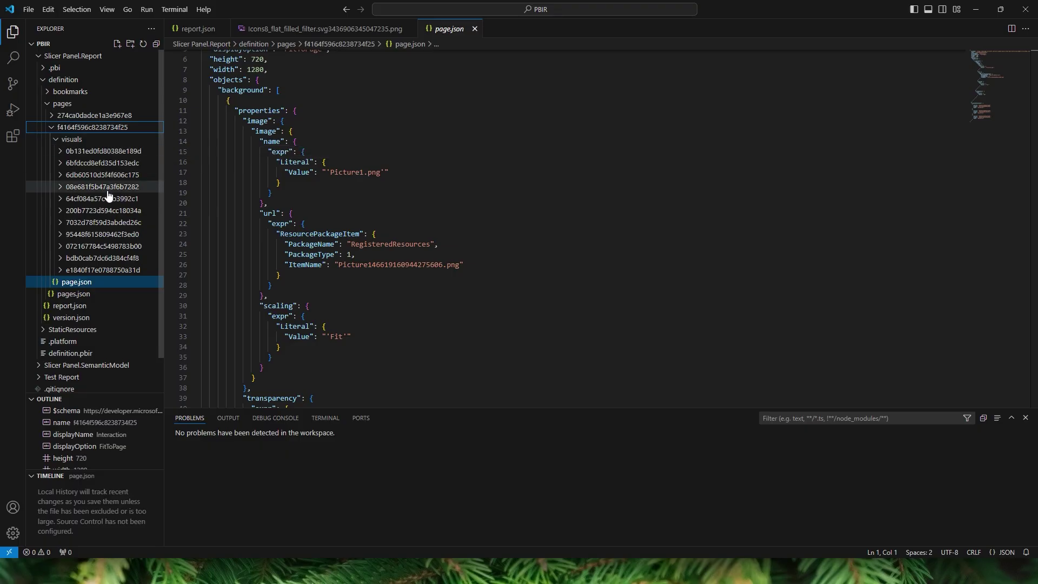
click(81, 285)
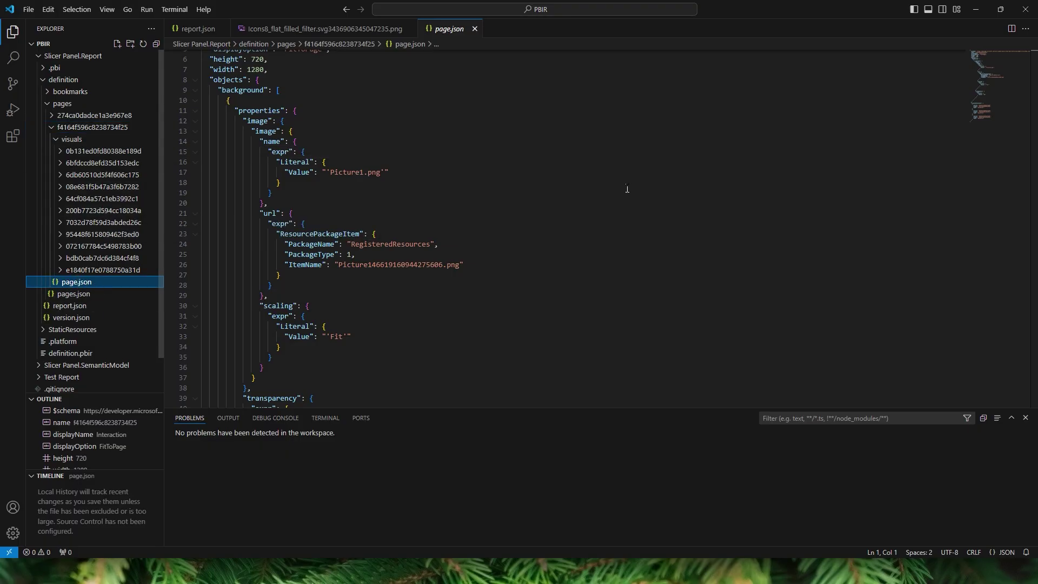
scroll(1034, 81, up, 1)
drag(1034, 81, 1030, 222)
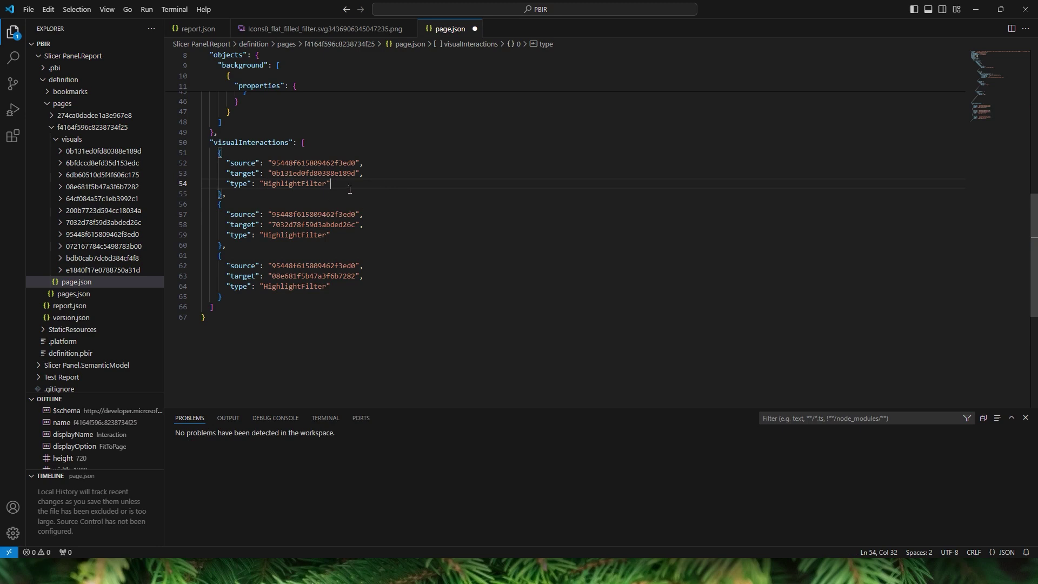
- Replace all three "HighlightFilter" type values in visualInteractions with "DataFilter" at once
drag(350, 191, 266, 191)
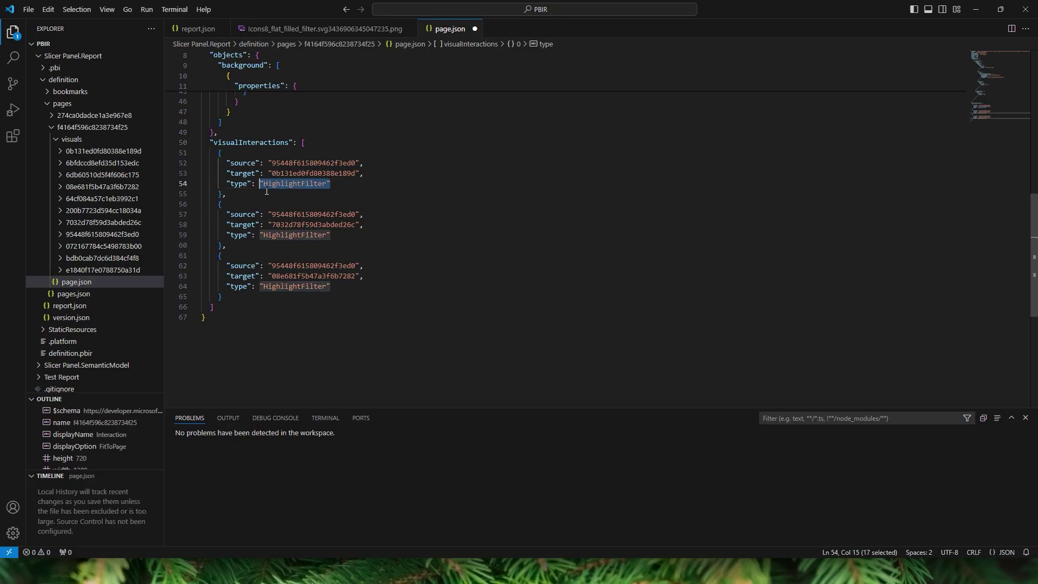
right_click(273, 186)
click(304, 195)
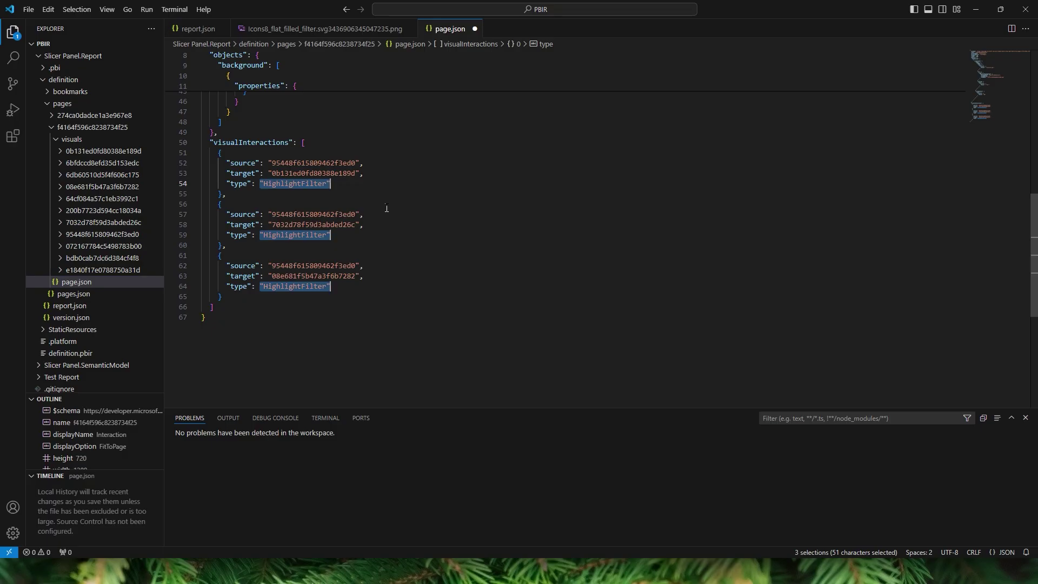
key(BackSpace)
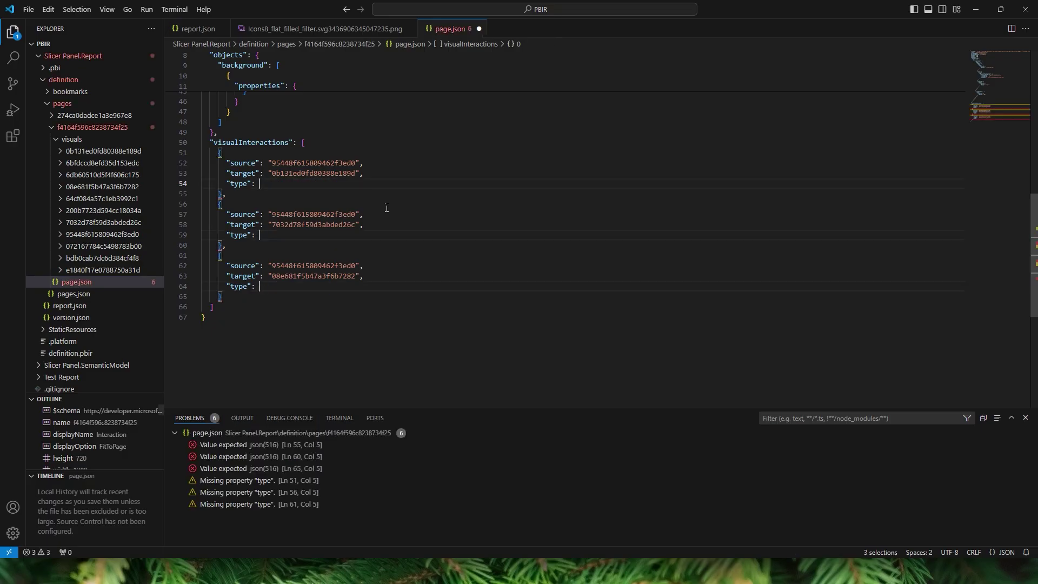
text(")
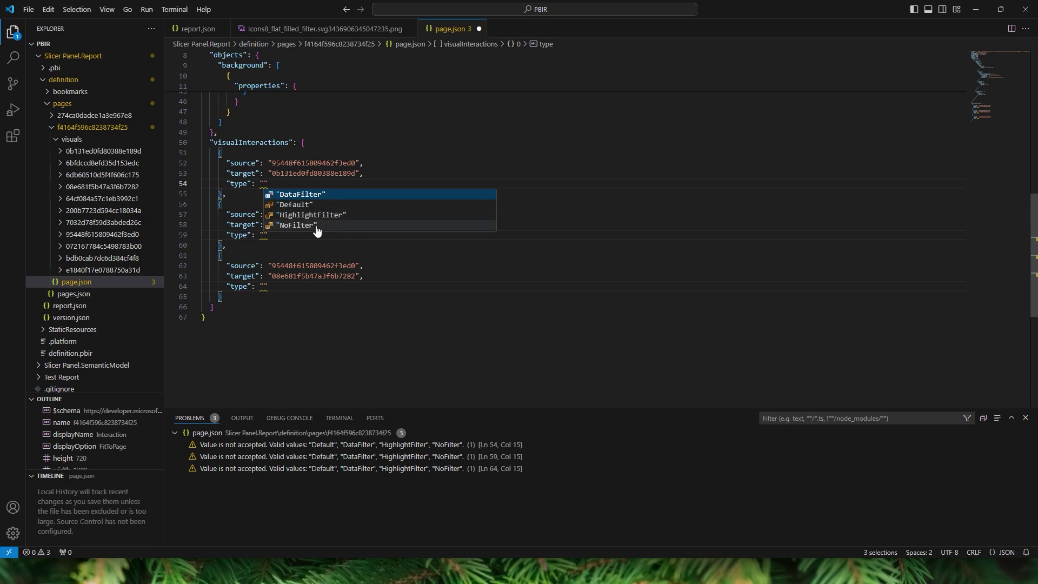
key(Return)
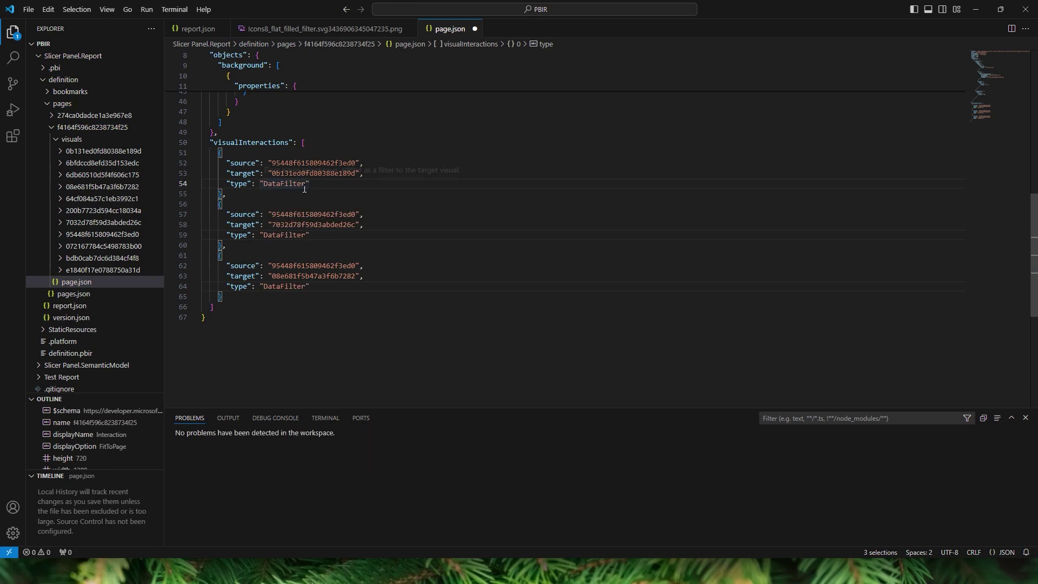
mouse_move(284, 184)
click(343, 246)
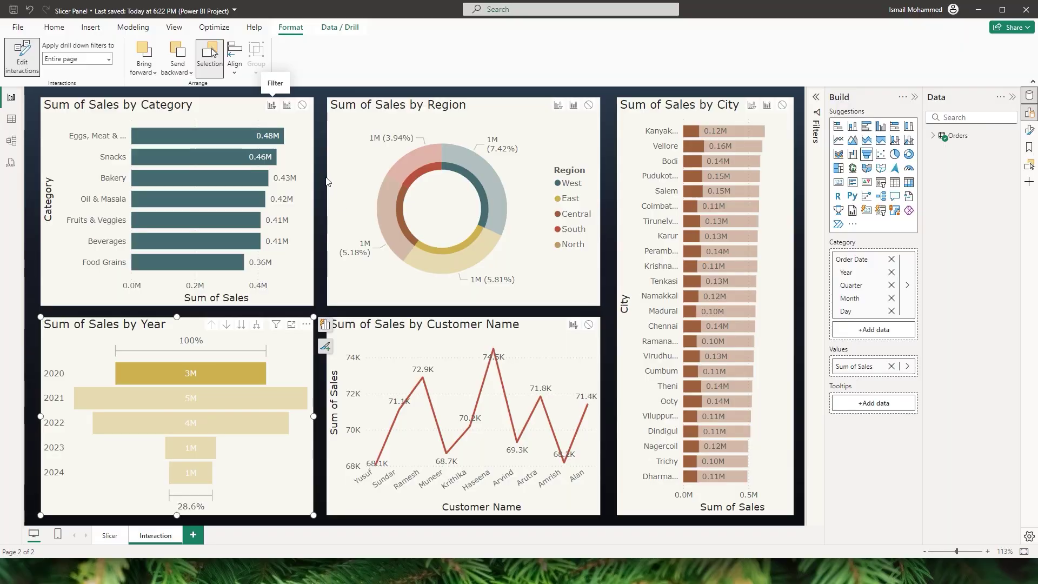
- Close the Slicer Panel report in Power BI Desktop without saving and reopen Slicer Panel.pbip from the recent files
click(1033, 7)
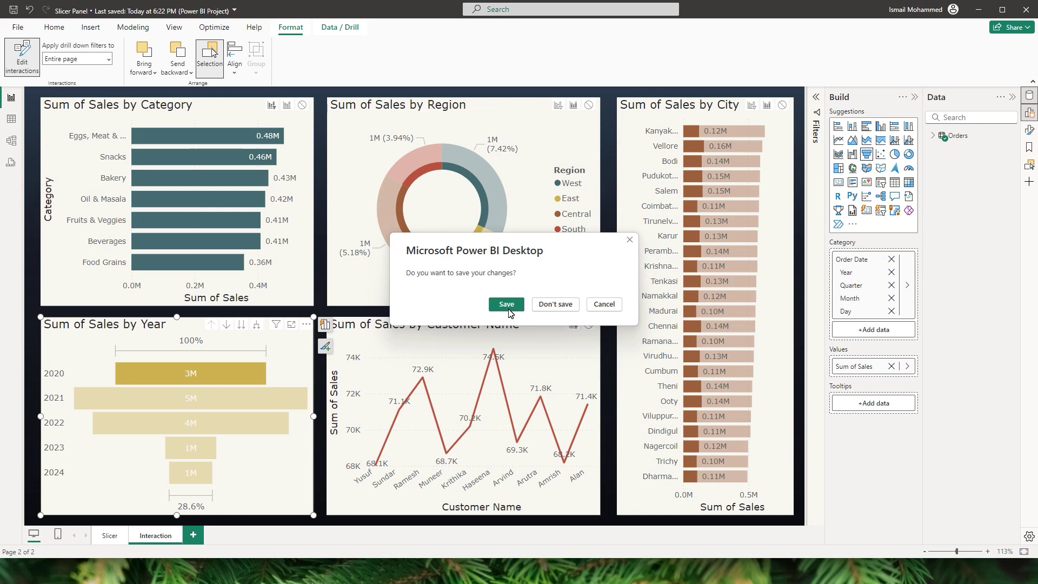
click(564, 308)
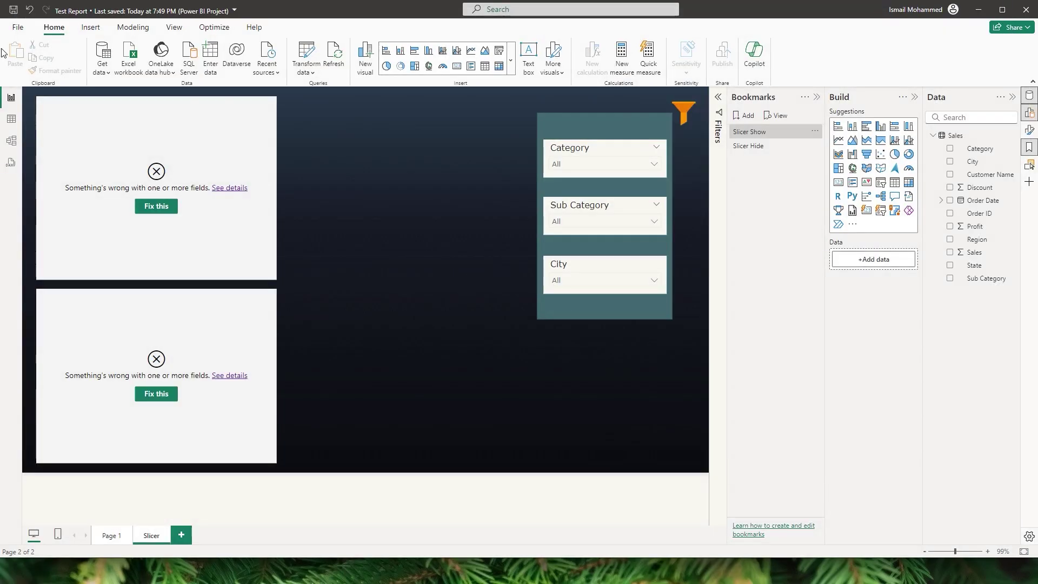
click(18, 29)
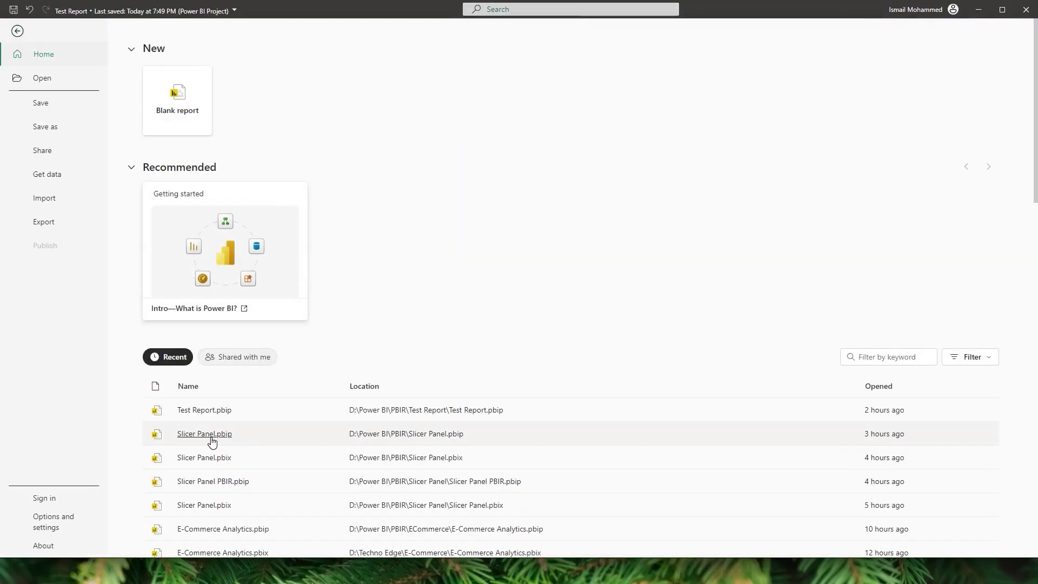
click(211, 437)
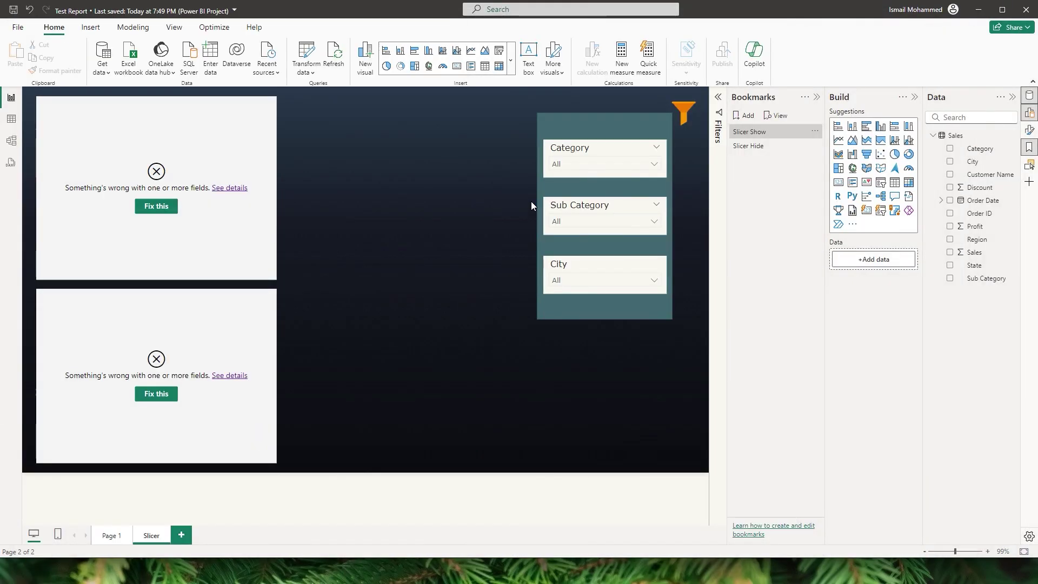
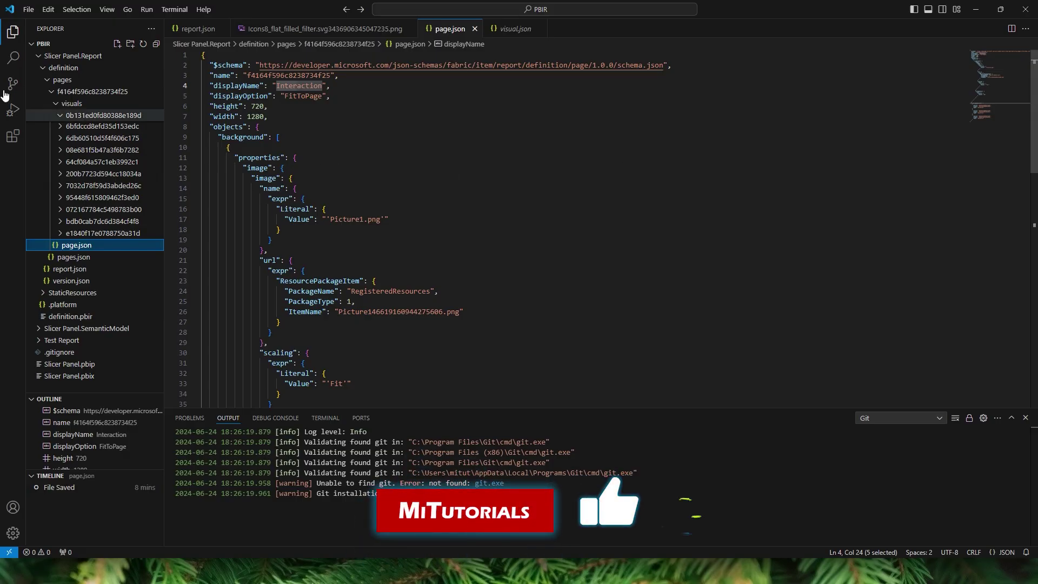
- In Visual Studio Code's source control, open the Git for Windows download website
click(14, 91)
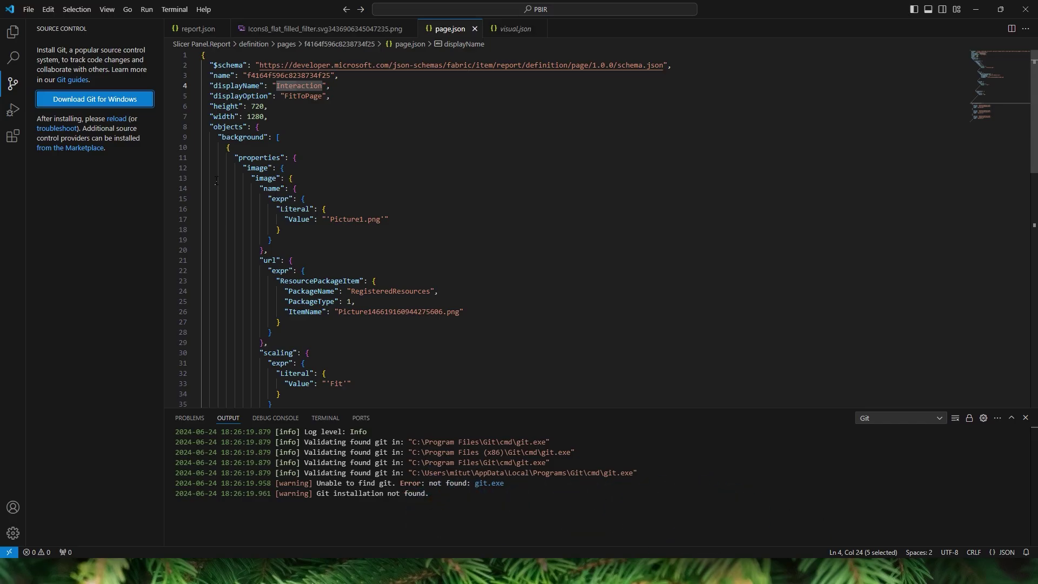
click(89, 102)
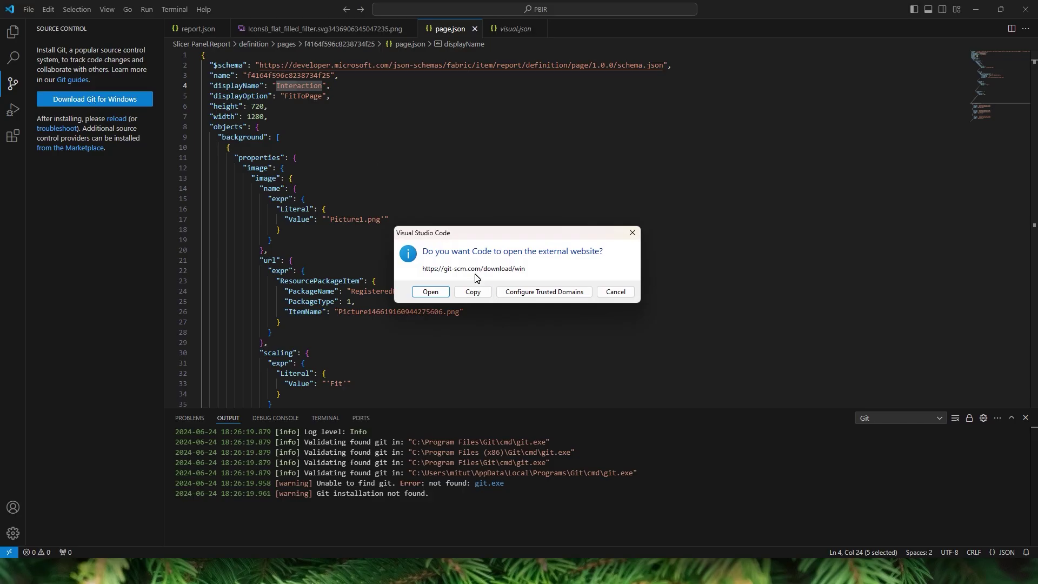
click(439, 293)
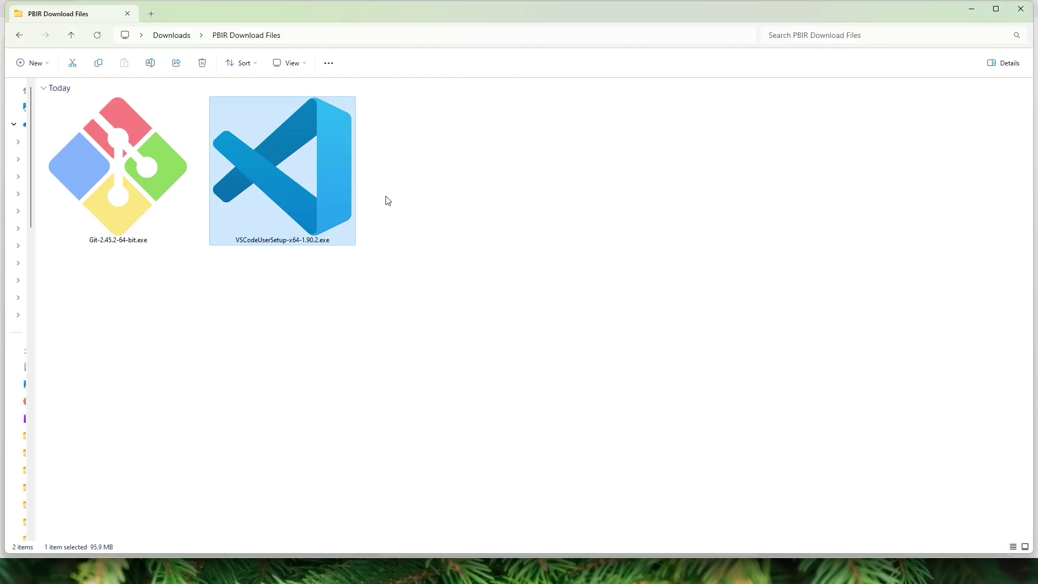
- Run Git-2.45.2-64-bit.exe, continue past the license and agree to install into the existing C:\Program Files\Git folder
double_click(119, 213)
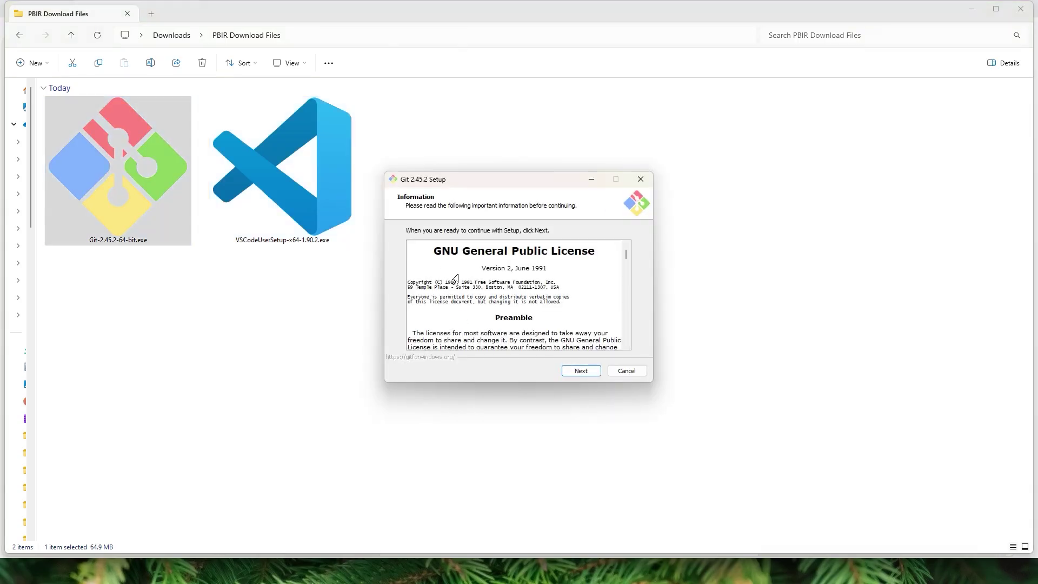
click(574, 373)
click(577, 373)
click(559, 331)
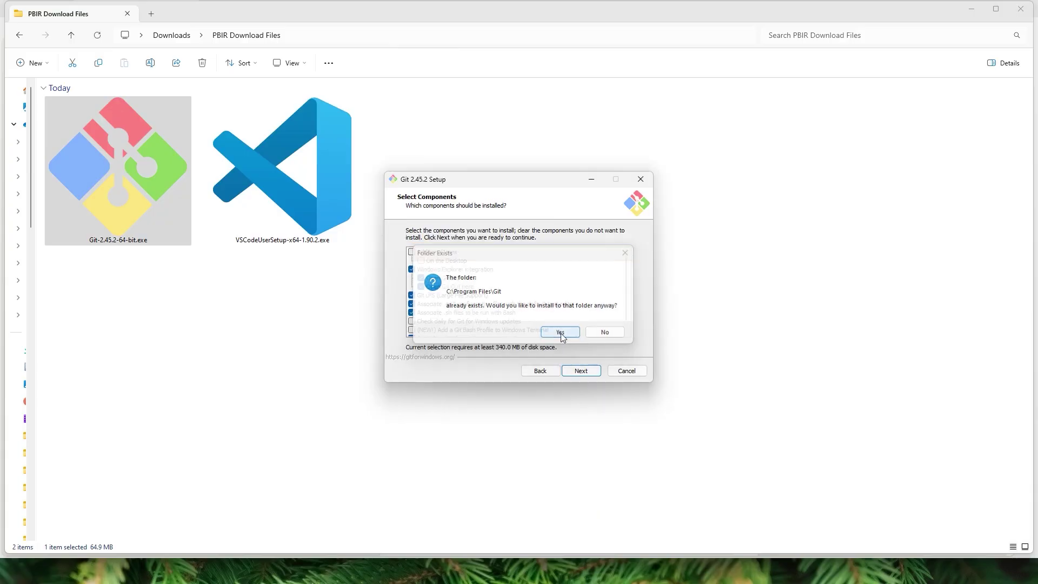
- Install Git with the default components and options, and finish the setup without viewing the release notes
click(581, 372)
click(582, 372)
click(581, 372)
click(581, 372)
click(581, 372)
click(582, 372)
click(581, 372)
click(581, 372)
click(581, 372)
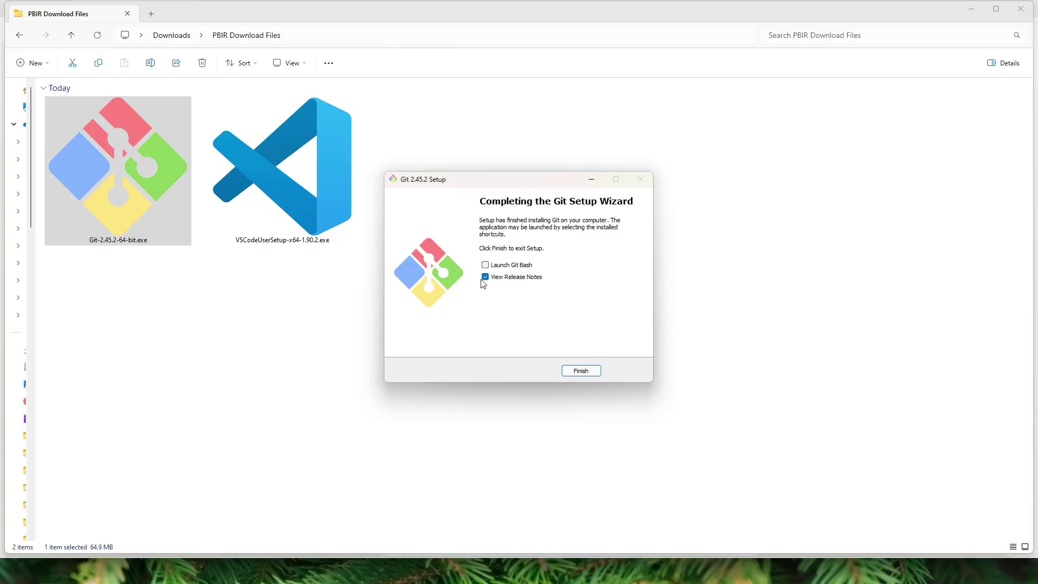
click(485, 278)
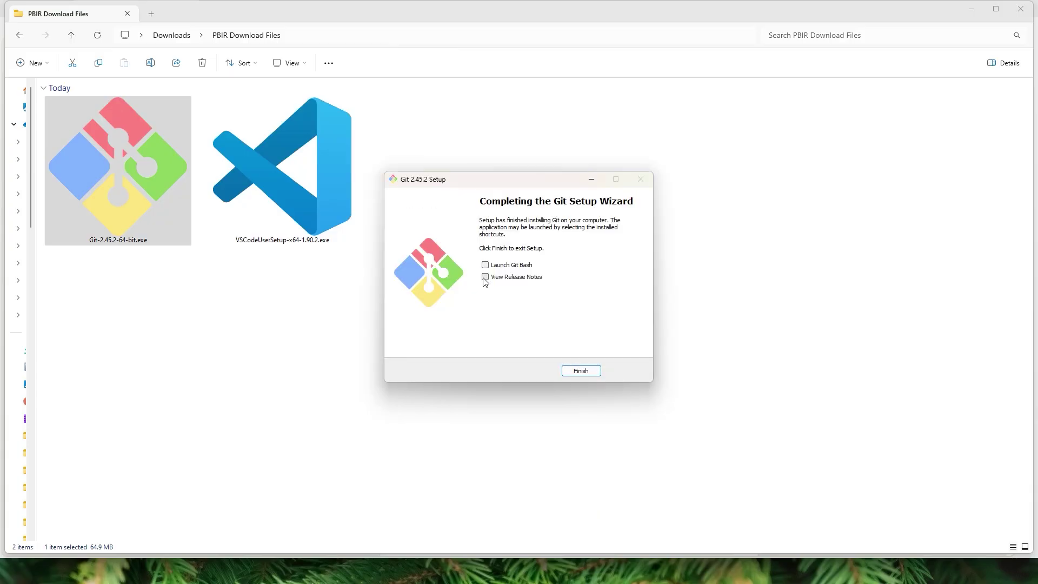
click(579, 373)
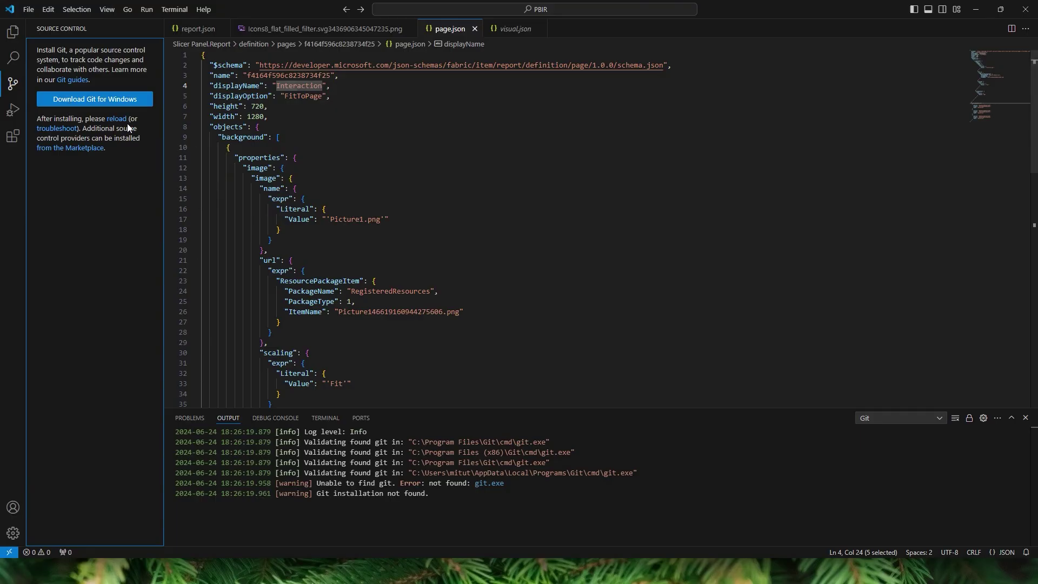
- Reload source control in Visual Studio Code and initialize a Git repository in the PBIR folder
click(117, 125)
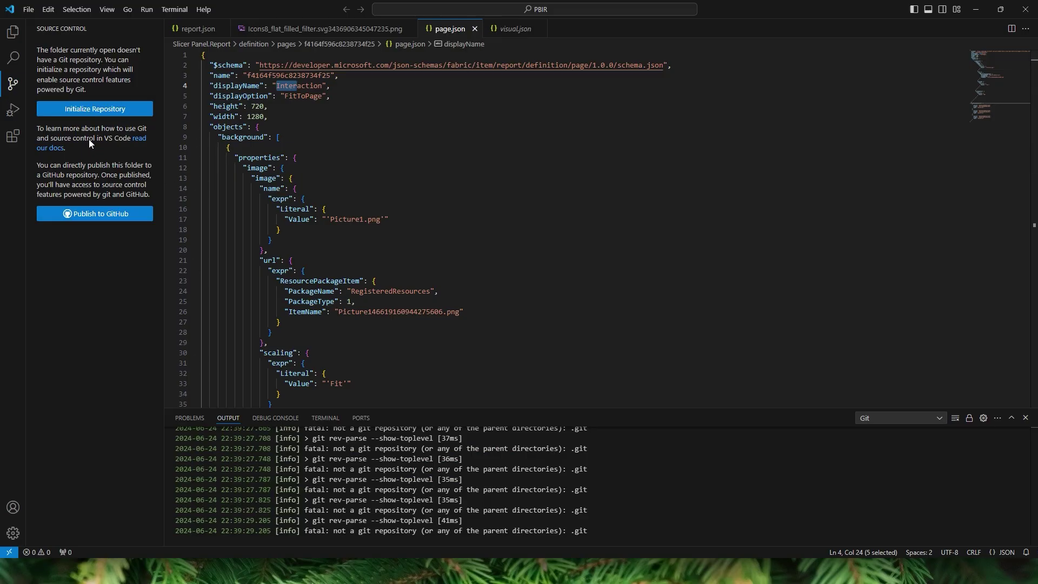
click(93, 112)
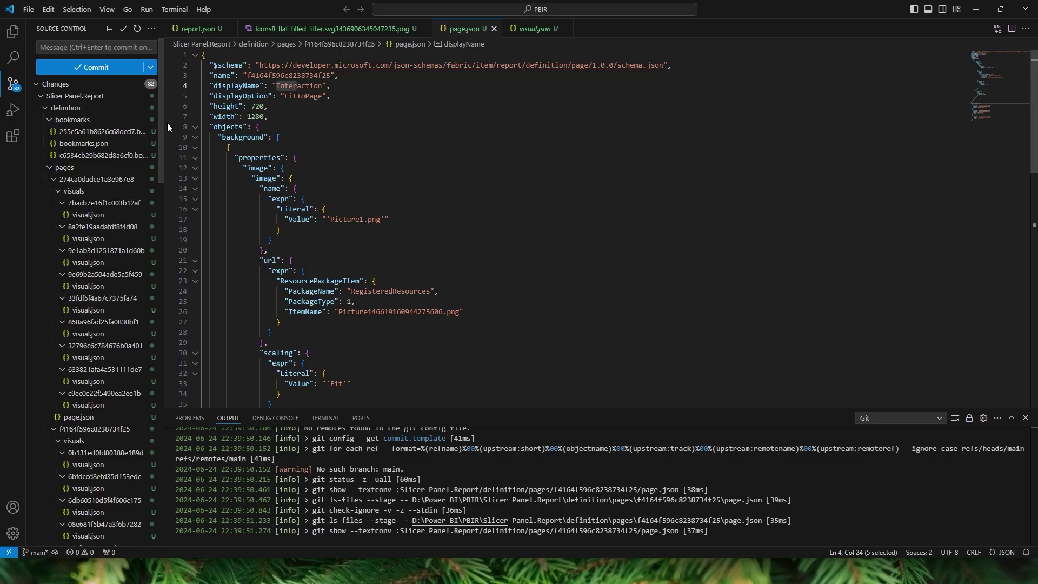
- Commit all project changes with the message "Old", staging them automatically
click(45, 85)
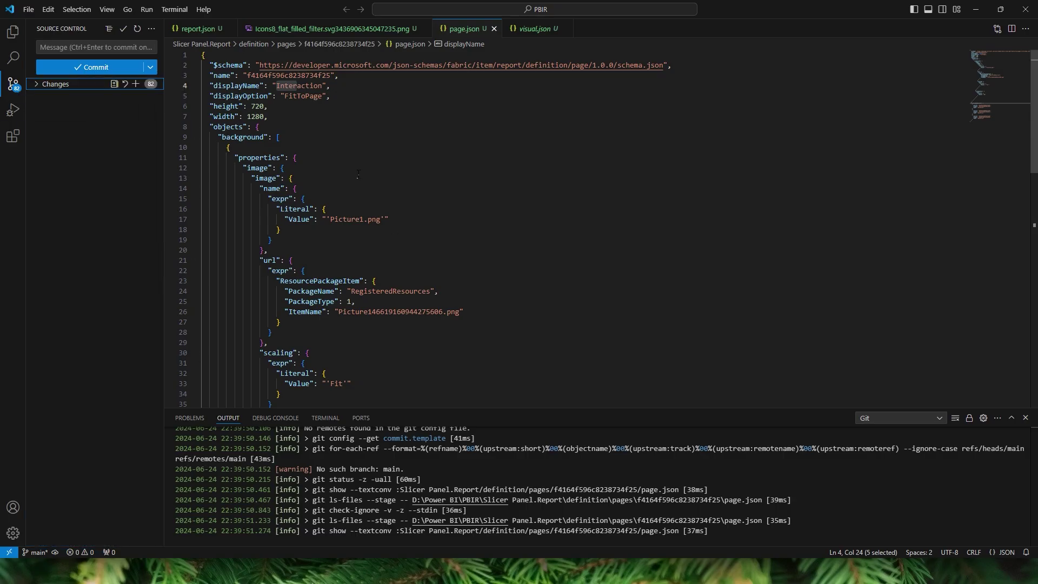
click(54, 84)
click(97, 48)
text(Old)
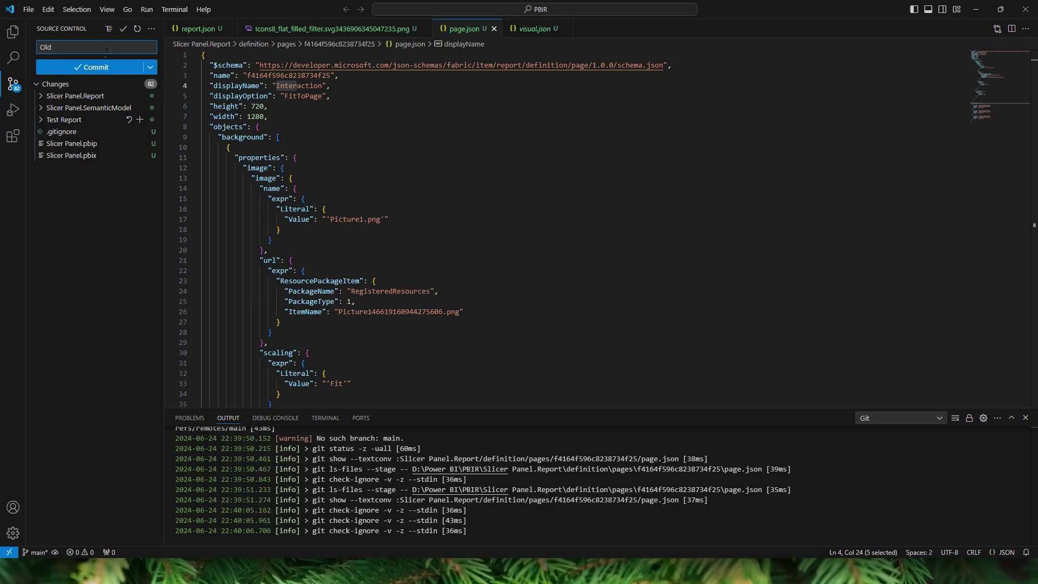
click(97, 67)
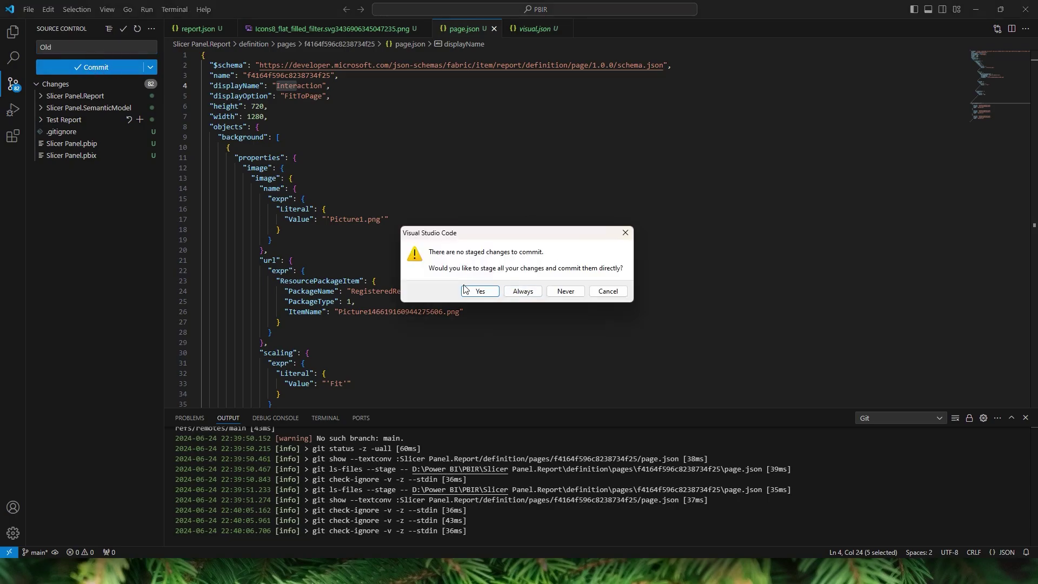
click(479, 292)
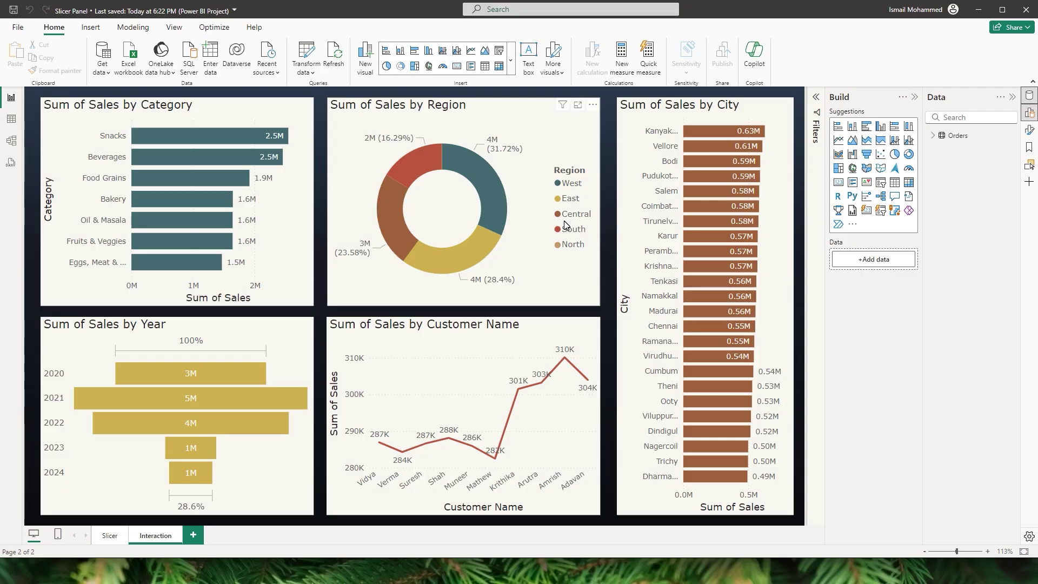
- Set the bars of the Sum of Sales by Category chart to the red theme color and save the report
click(246, 113)
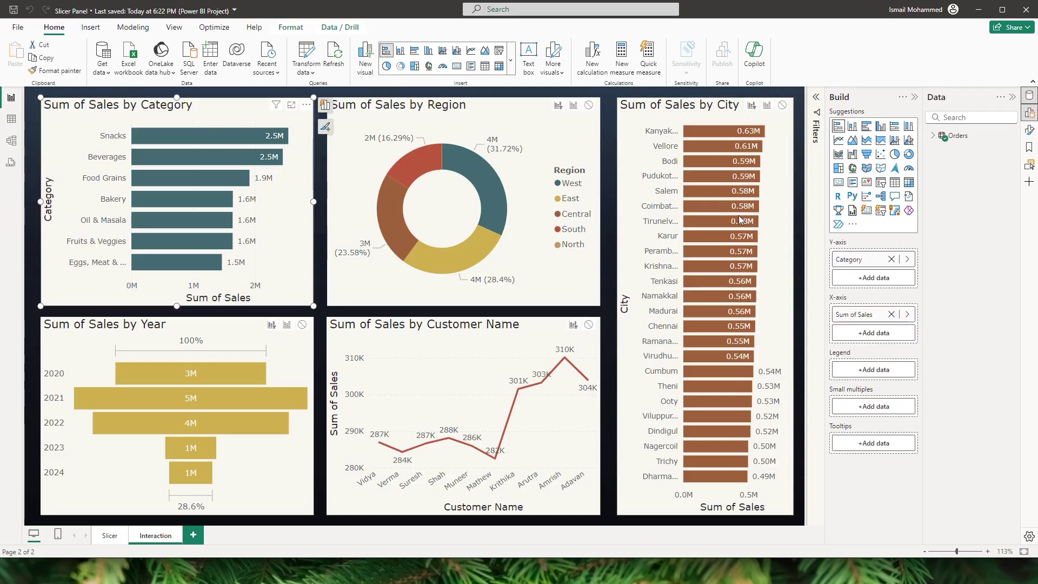
click(1030, 130)
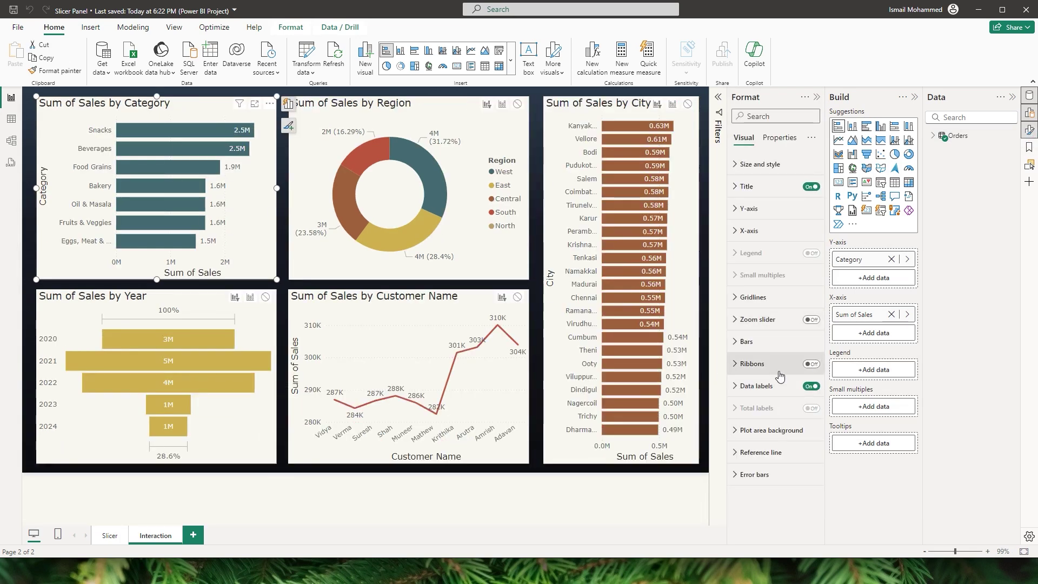
click(747, 343)
click(758, 449)
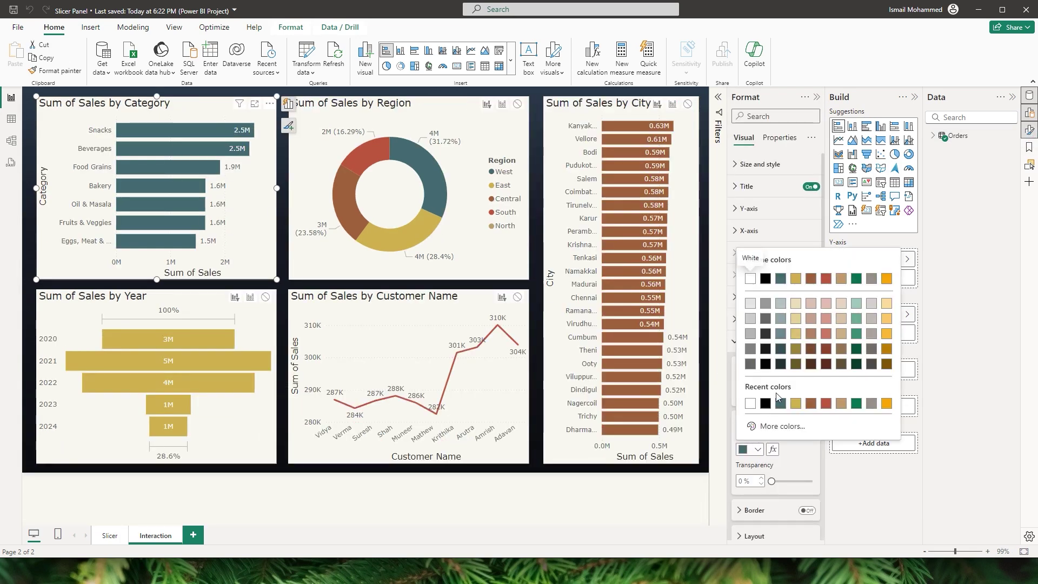
click(830, 281)
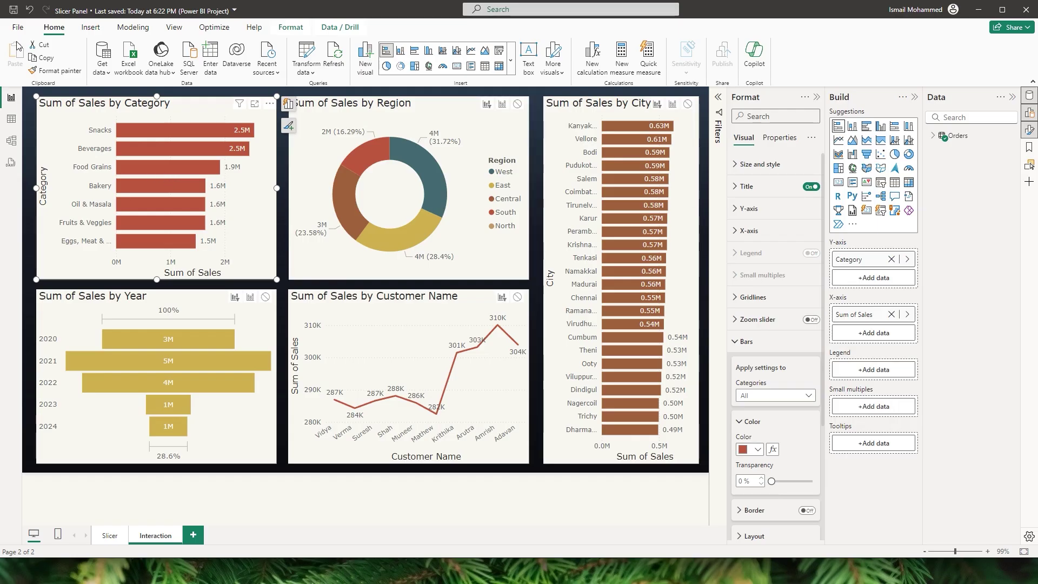
click(15, 12)
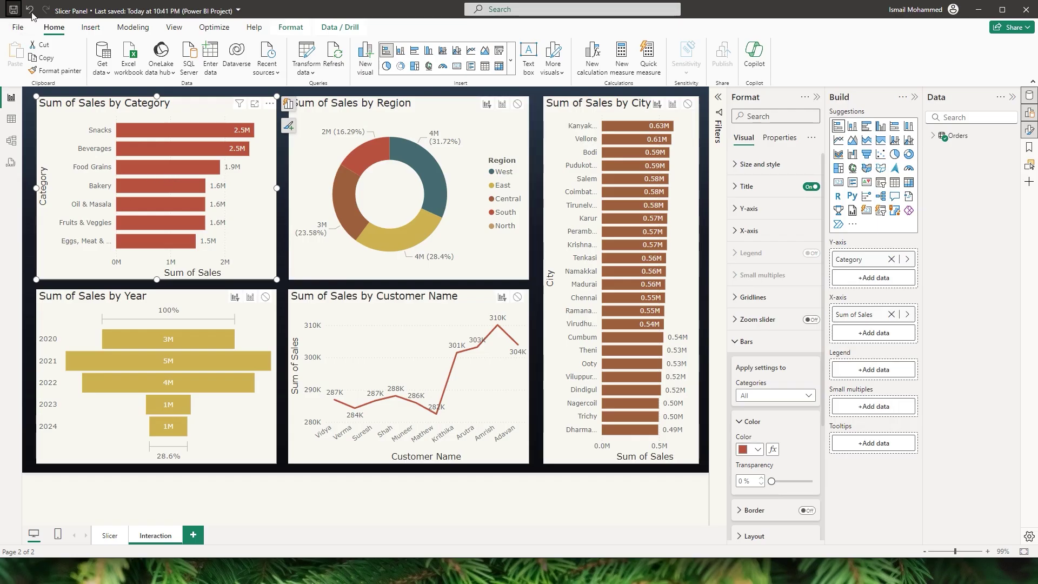
- Switch to Visual Studio Code and review the pending changes in visual.json and pages.json
mouse_move(359, 183)
key(alt+Tab)
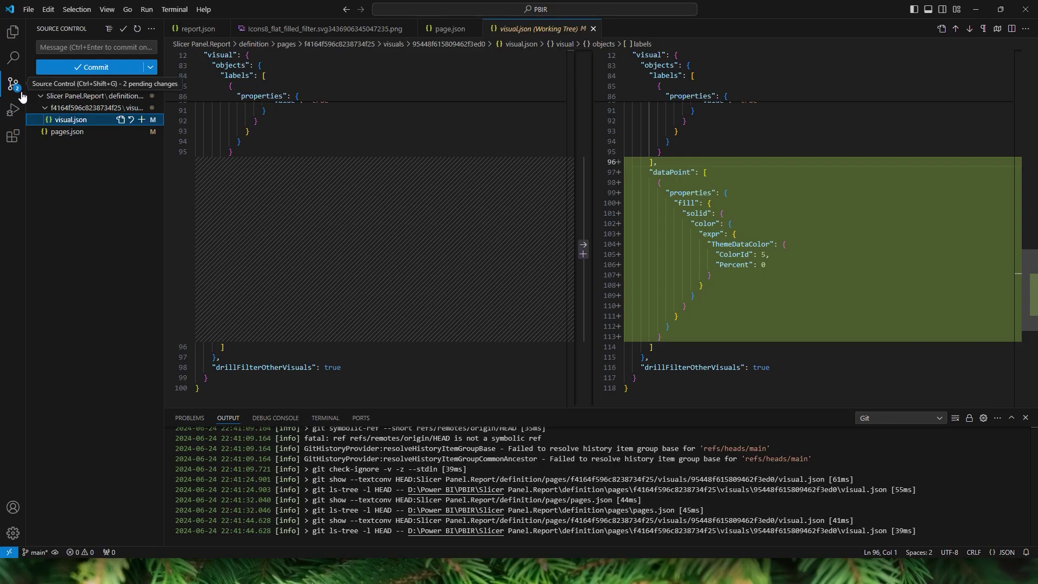
click(81, 124)
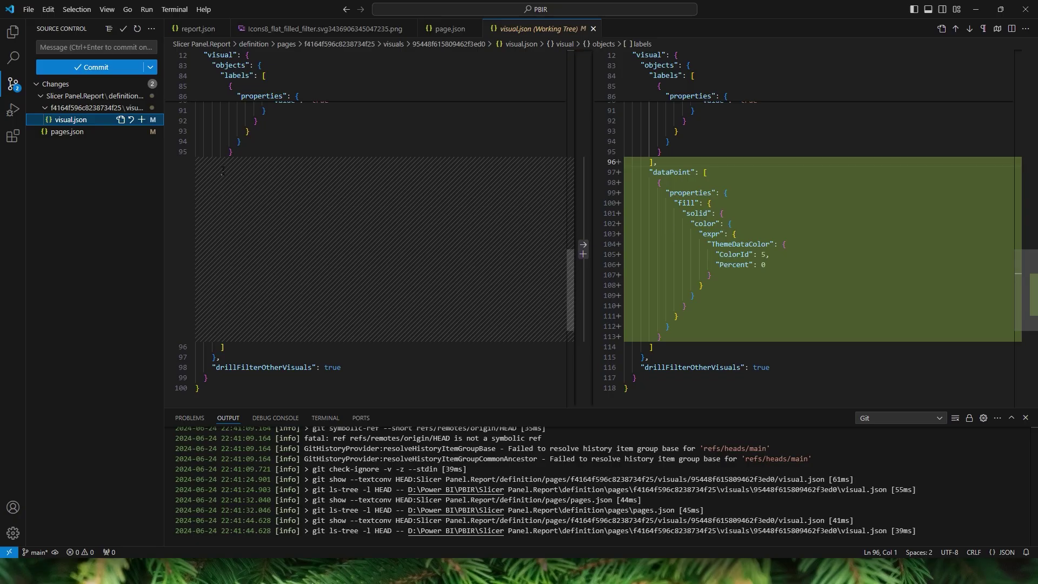
click(74, 137)
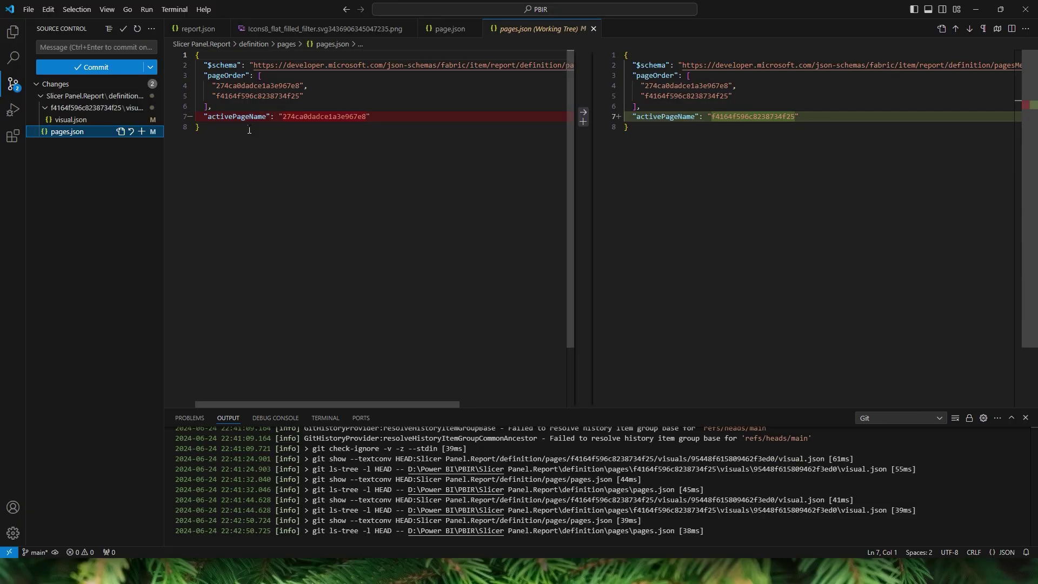
- Return to Power BI Desktop to compare the Slicer and Interaction pages, ending back in Visual Studio Code
key(alt+Tab)
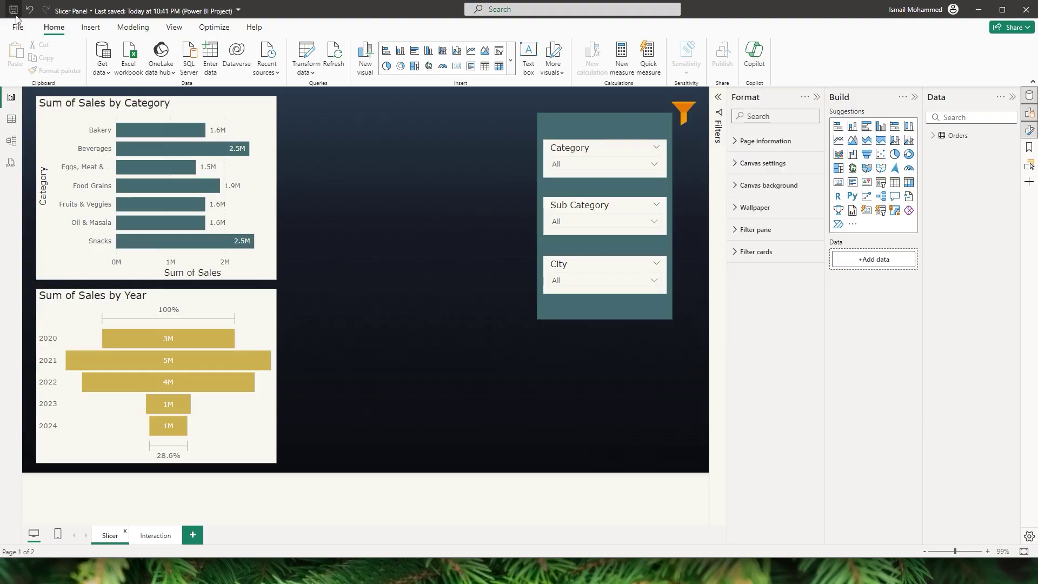
click(153, 537)
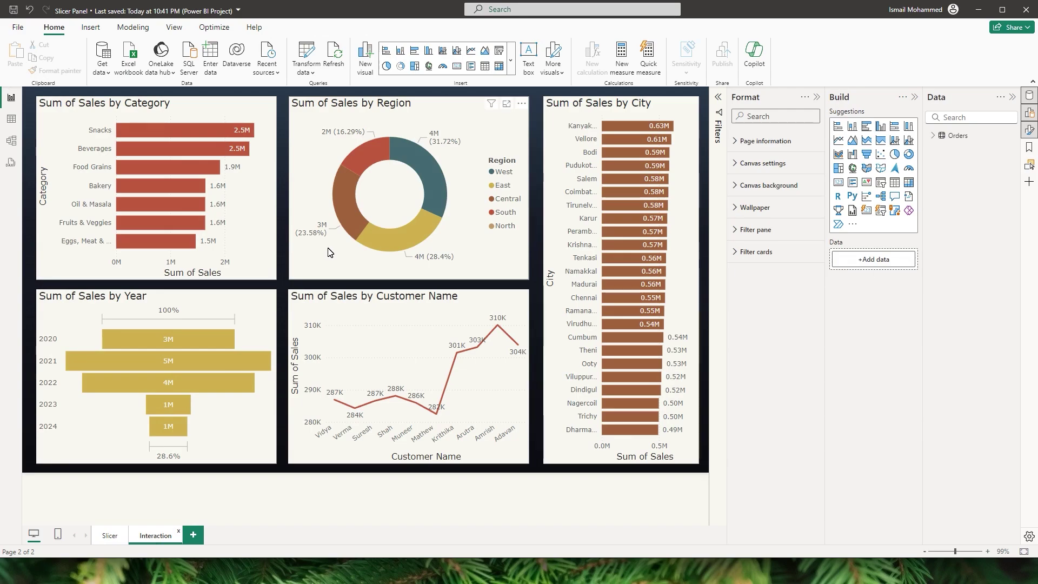
key(alt+Tab)
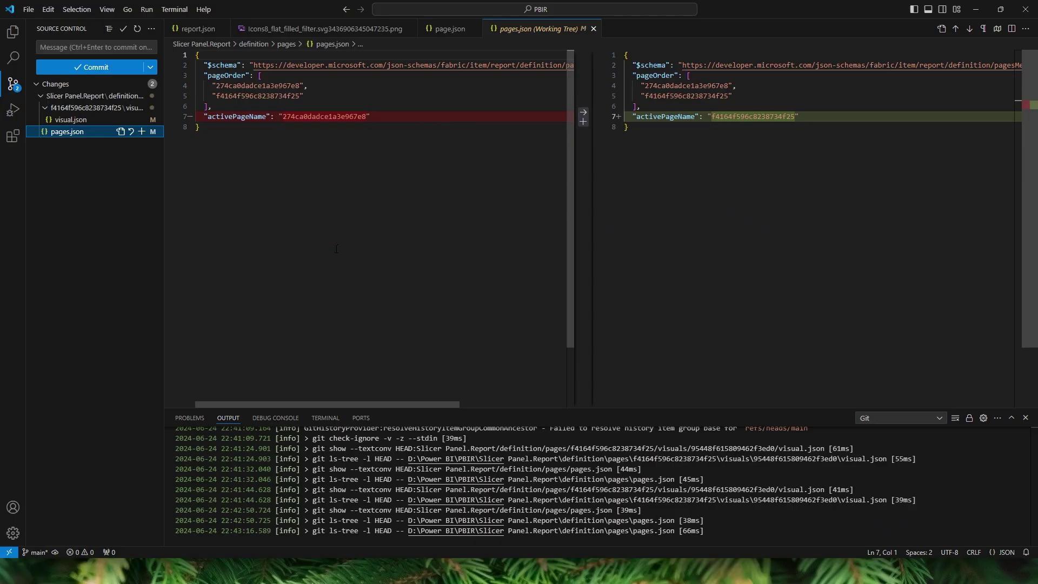
- Revert activePageName in pages.json to 274ca0dadce1a3e967e8 and stage the added dataPoint color block in visual.json
mouse_move(313, 126)
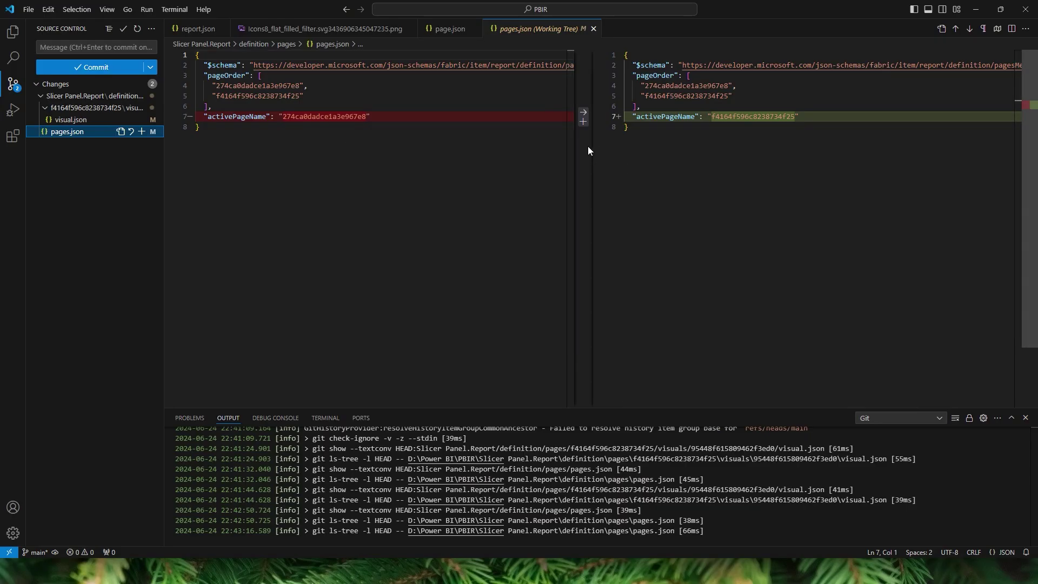
click(584, 114)
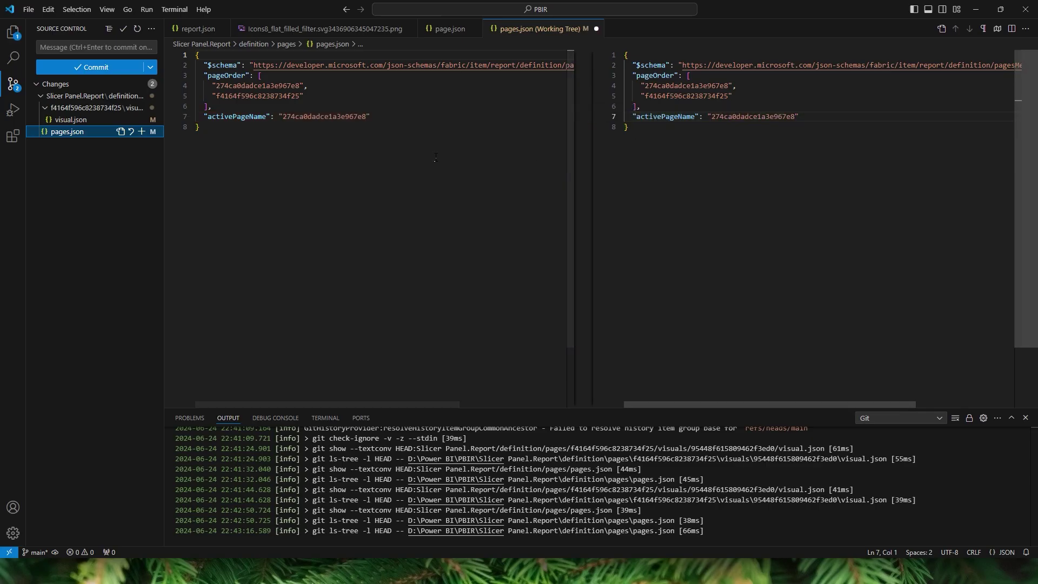
click(76, 119)
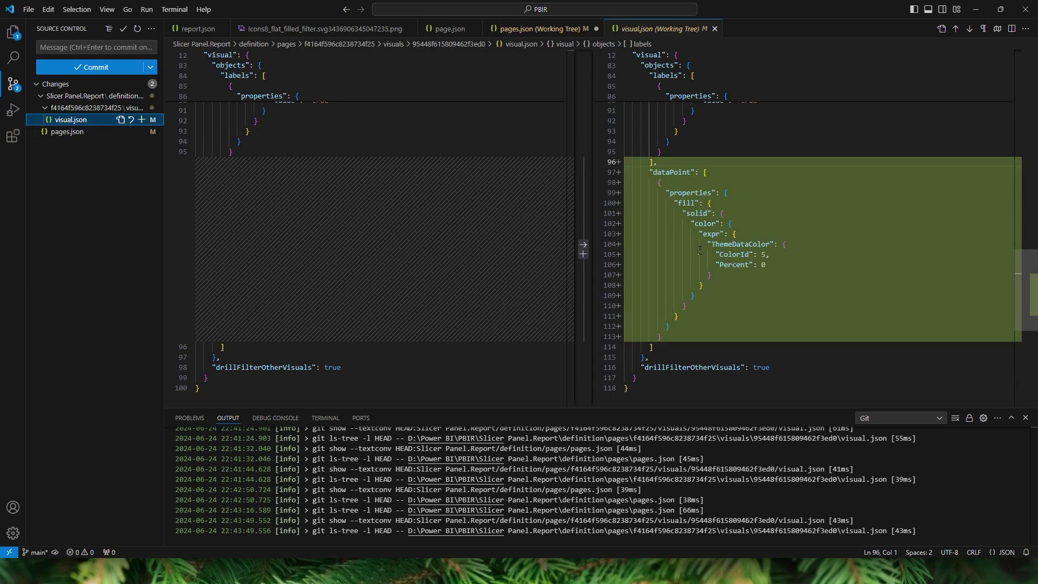
click(586, 258)
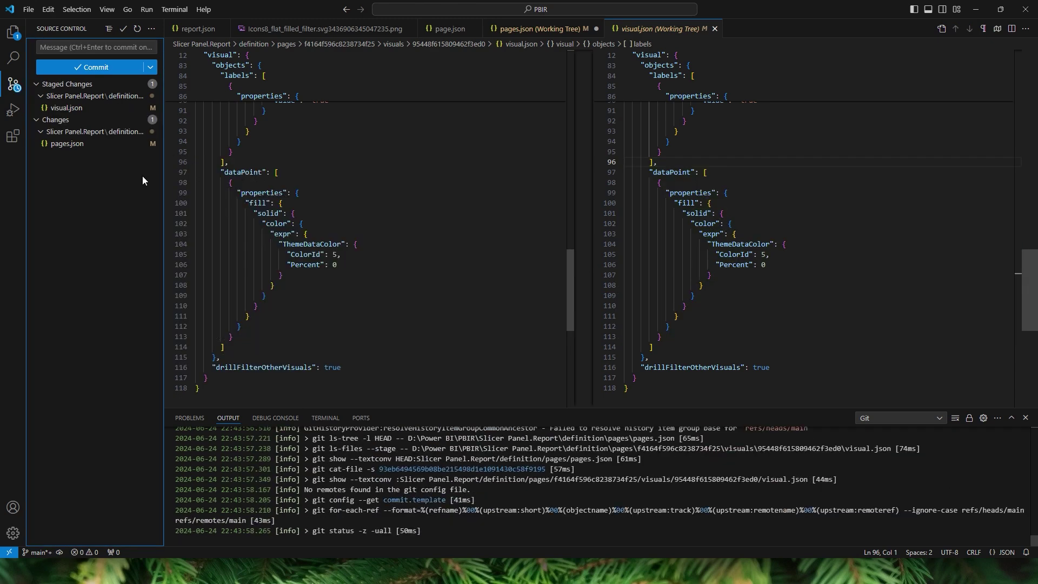
- Recheck the pages.json comparison and commit the staged change with the message "Changed Visual Colo"
click(80, 146)
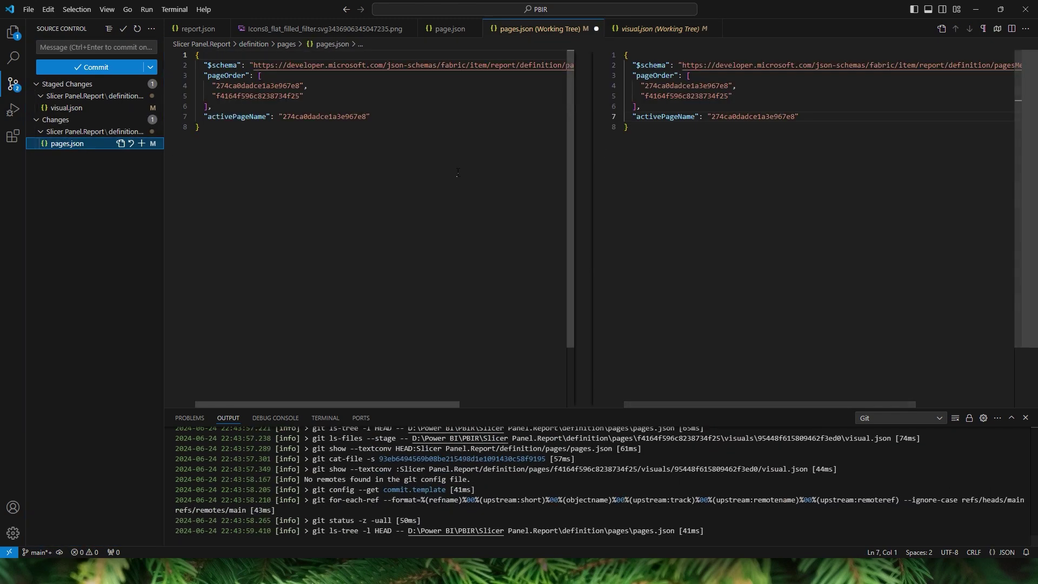
click(98, 50)
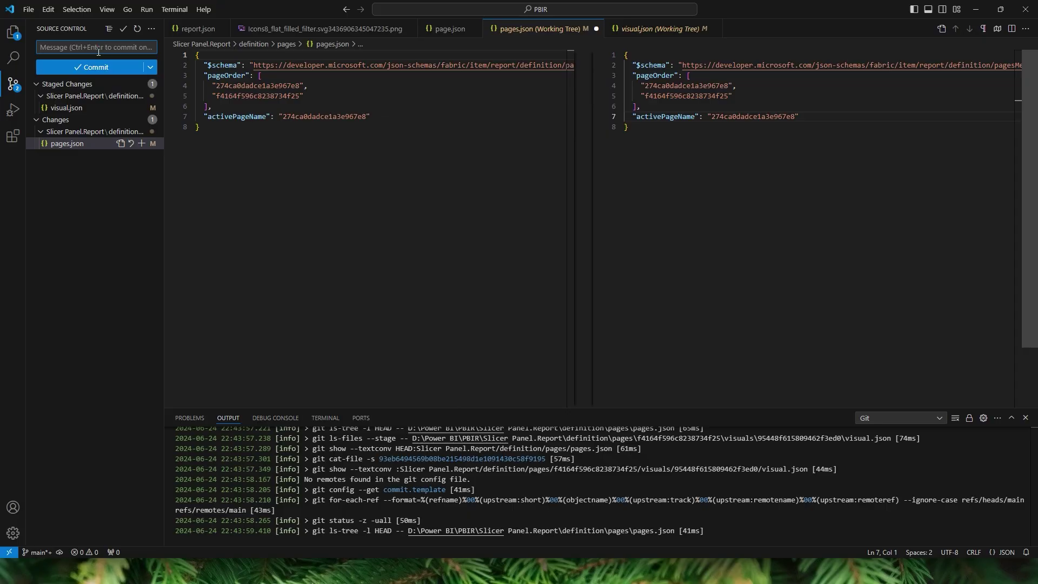
text(Changed Visual Colo)
click(100, 69)
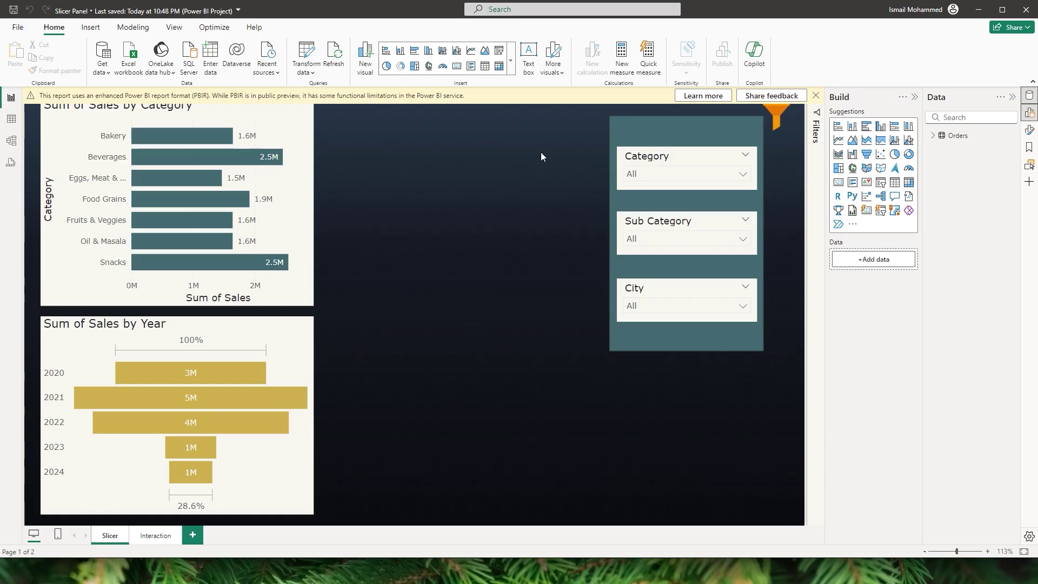
- In the reopened Power BI report, retitle the Interaction page's region donut chart "Sales by Region" and save the report
click(816, 96)
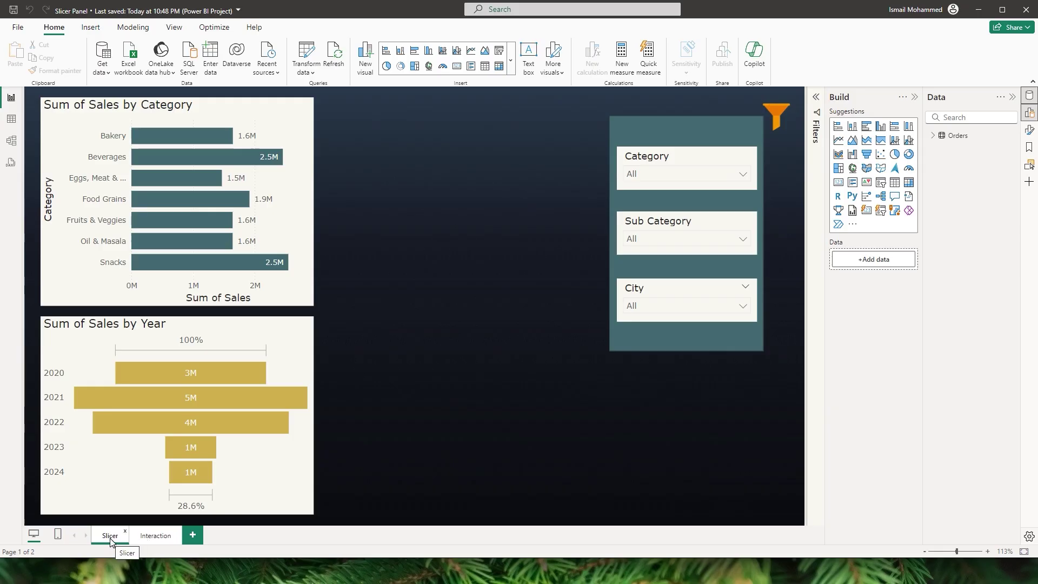
click(160, 543)
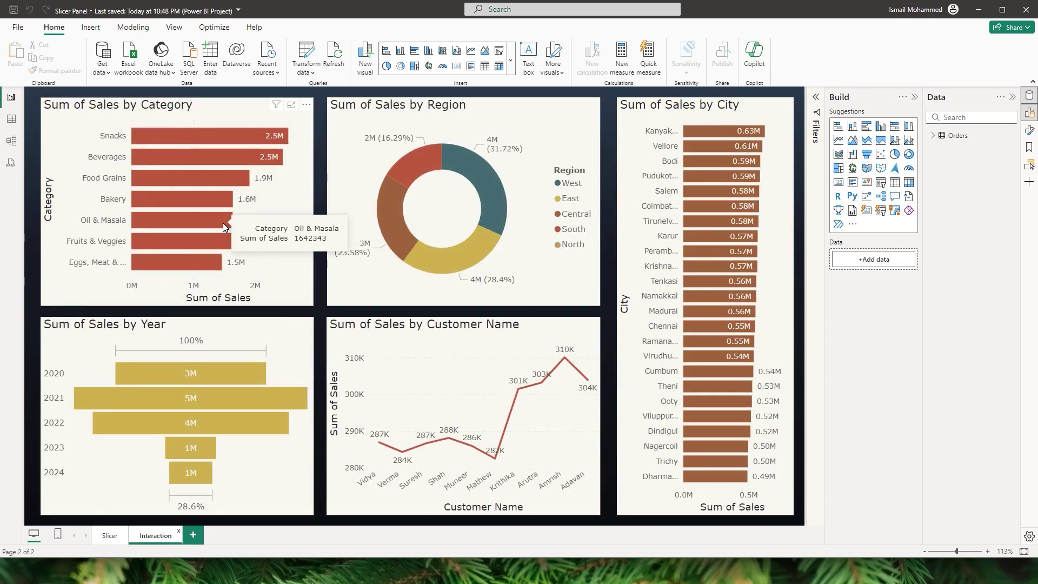
click(475, 116)
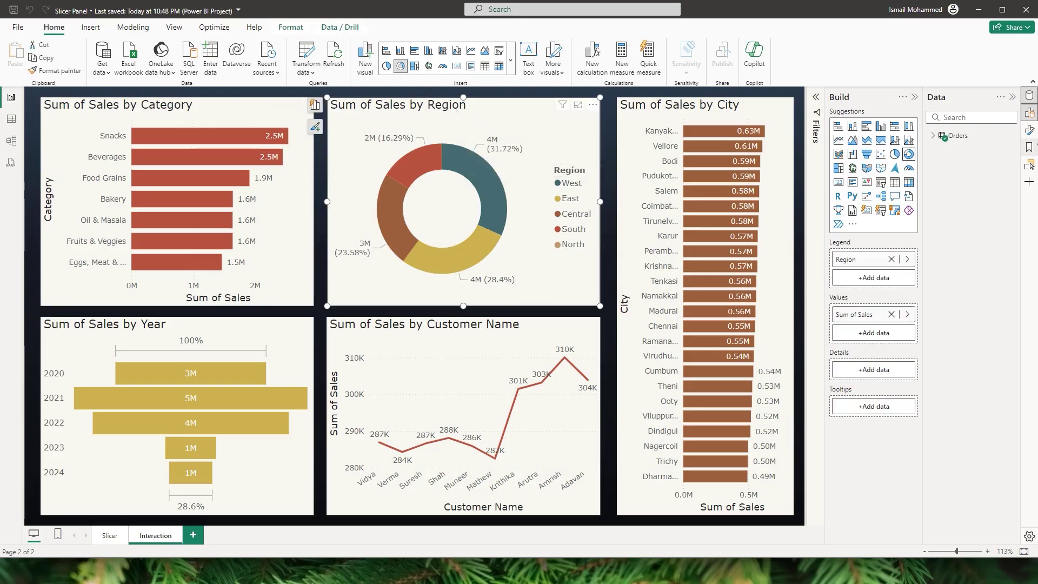
click(1029, 130)
click(751, 187)
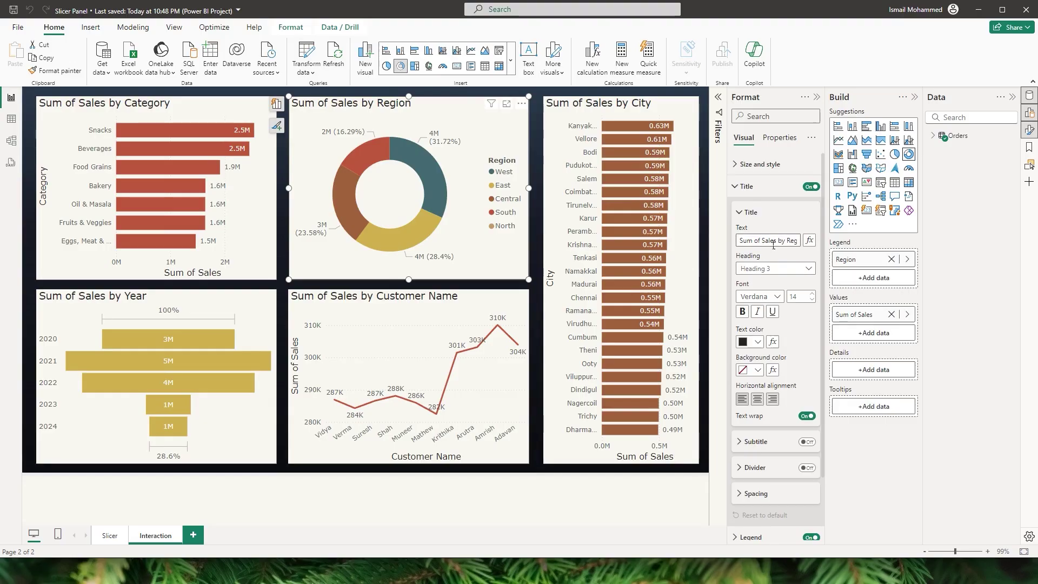
drag(760, 240, 730, 241)
key(BackSpace)
click(714, 212)
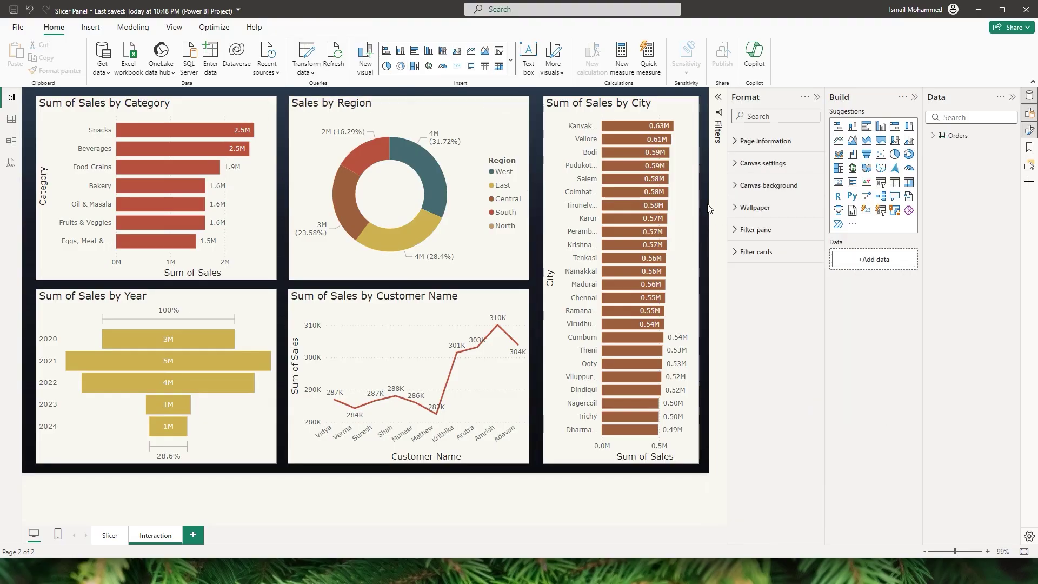
key(ctrl+s)
- Switch to Visual Studio Code, review the title change in visual.json and stage that file
key(alt+Tab)
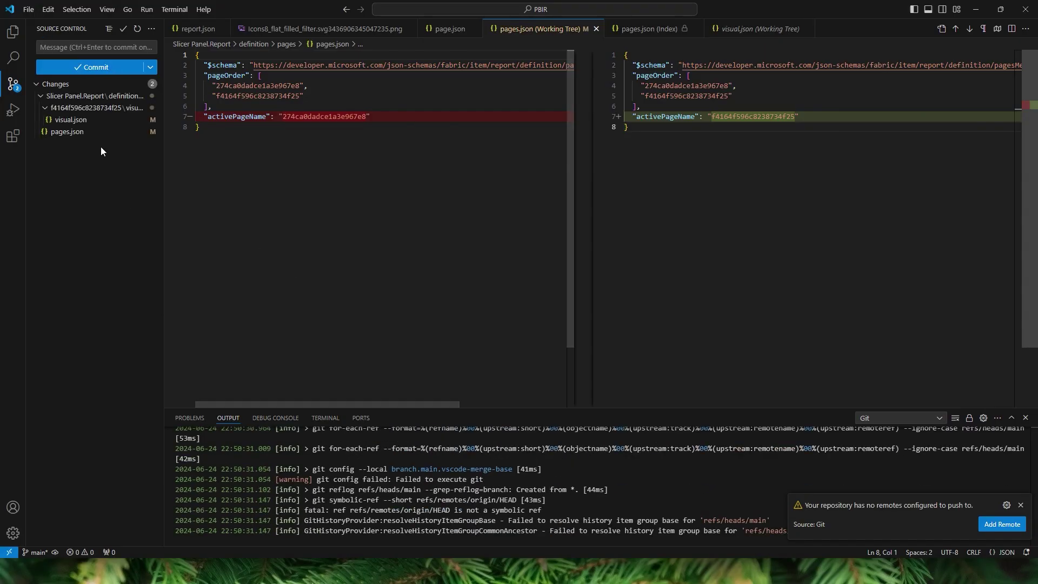
click(77, 122)
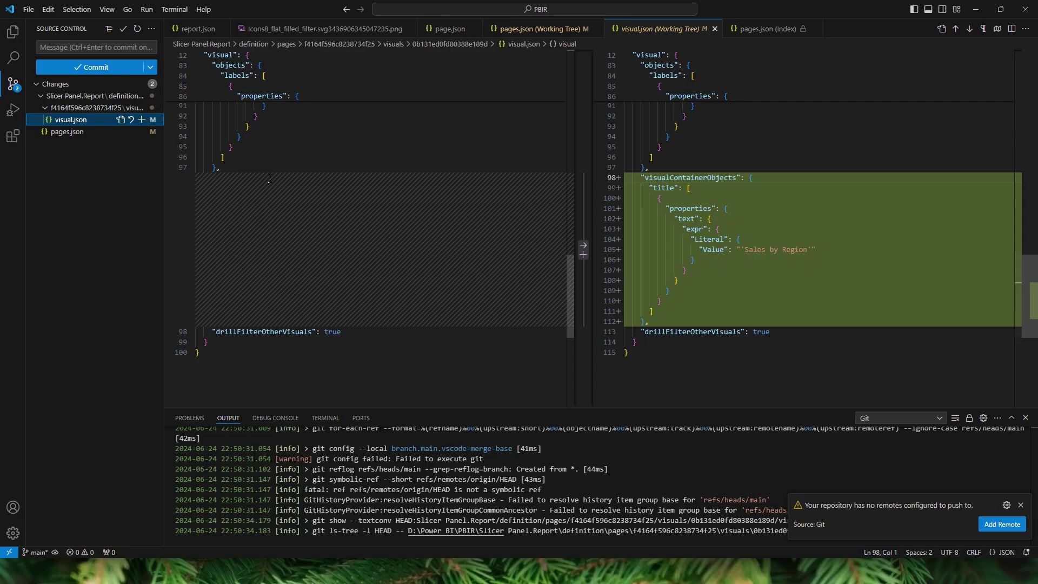
click(143, 121)
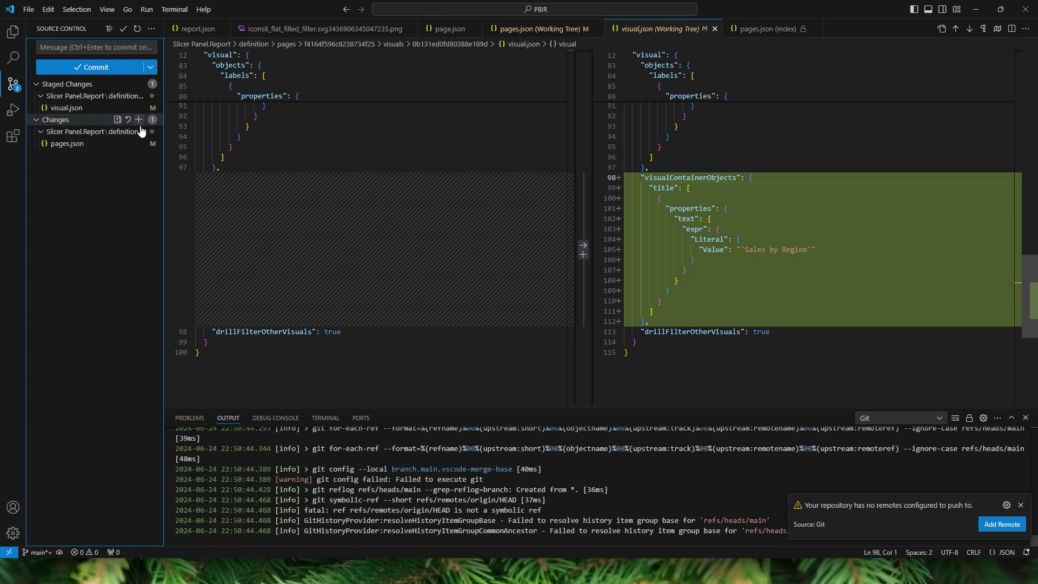
- Revert activePageName in pages.json to 274ca0dadce1a3e967e8 and discard the file's pending changes
click(86, 143)
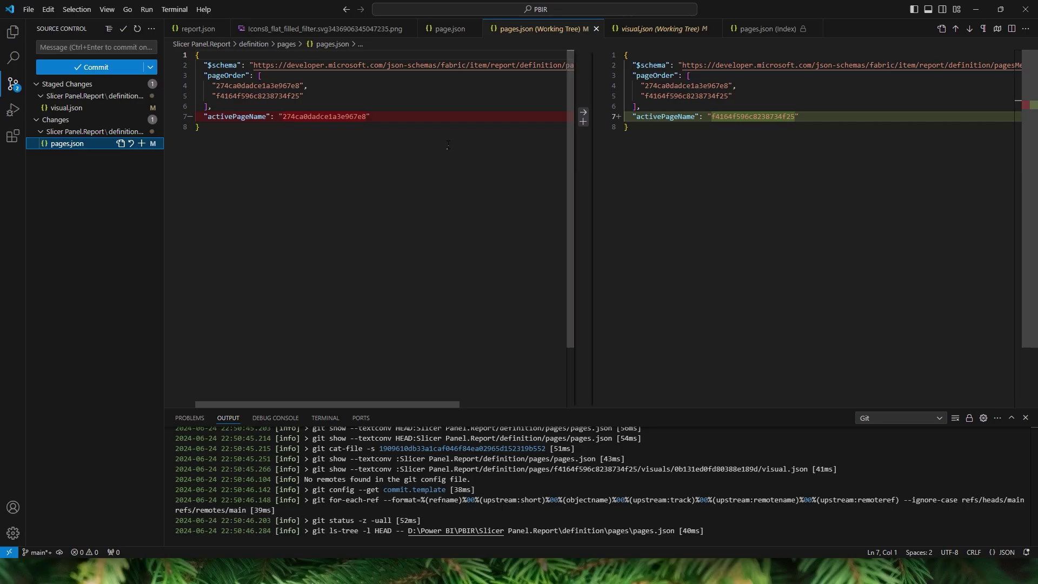
click(585, 115)
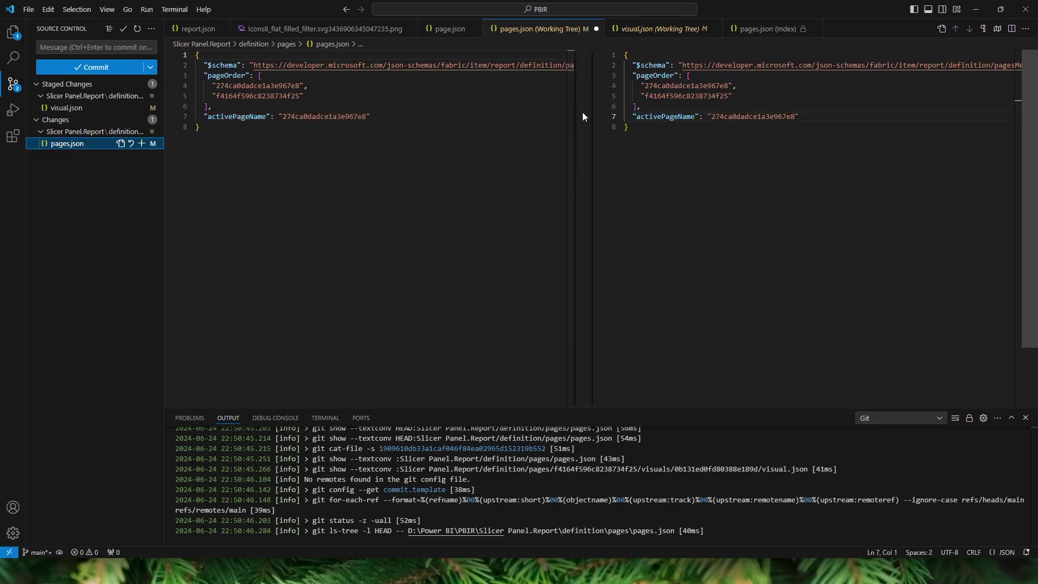
click(131, 143)
click(535, 286)
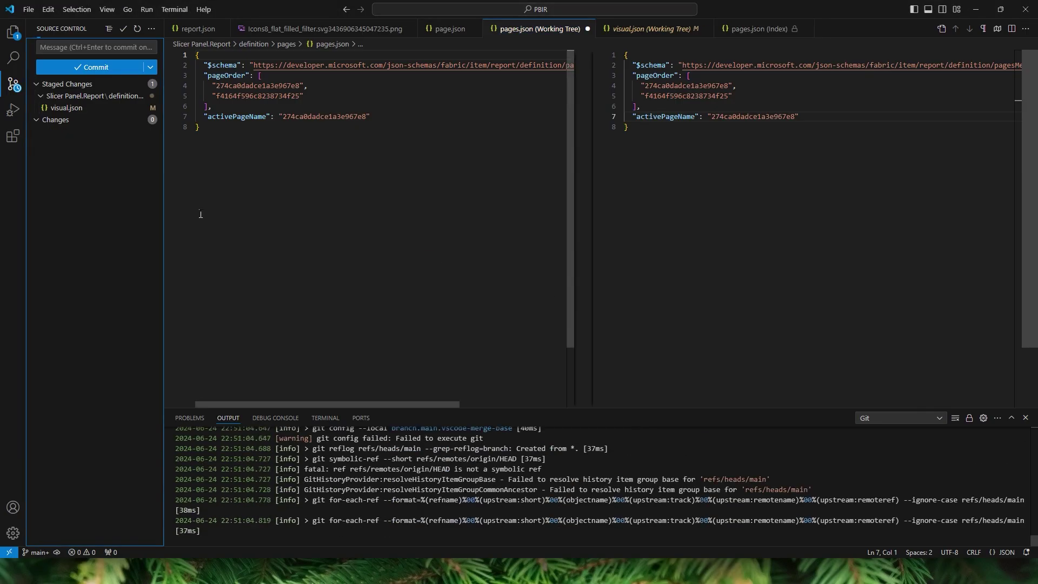